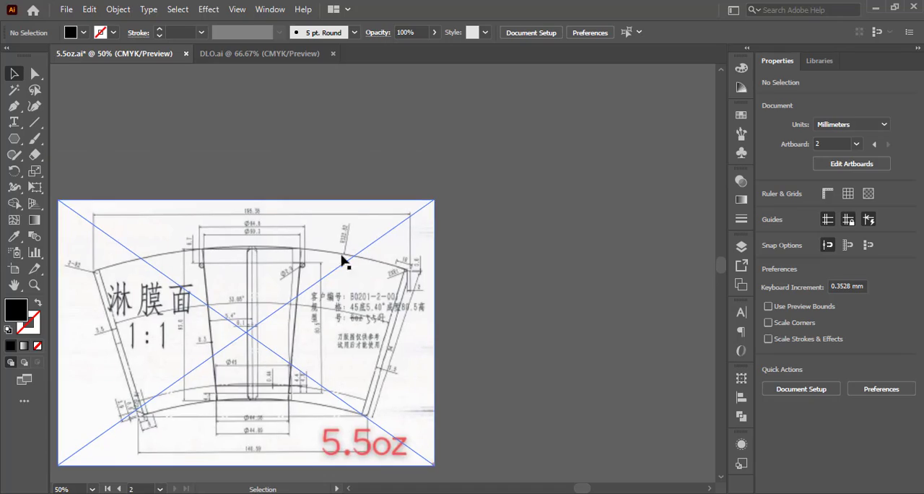
Draw a circle about 866 mm in diameter beside the 5.5oz cup drawing, with no fill and a black outline.
scroll(330, 229, "up", 4)
scroll(421, 246, "down", 2)
left_click_drag(431, 260, 326, 176)
scroll(394, 205, "down", 3)
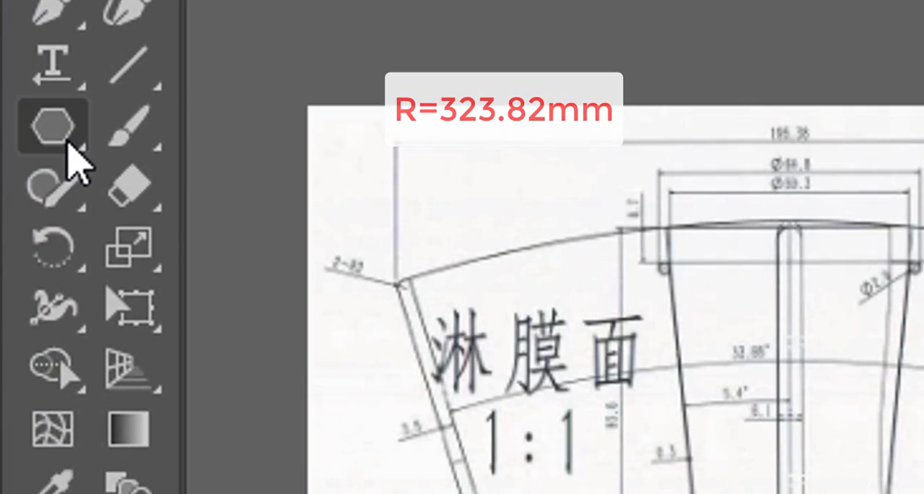
left_click_drag(68, 140, 231, 247)
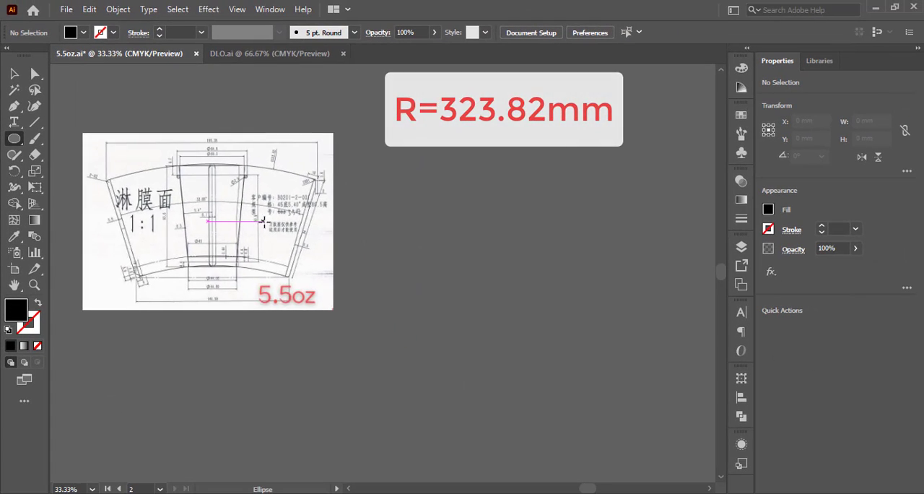
scroll(222, 211, "down", 3)
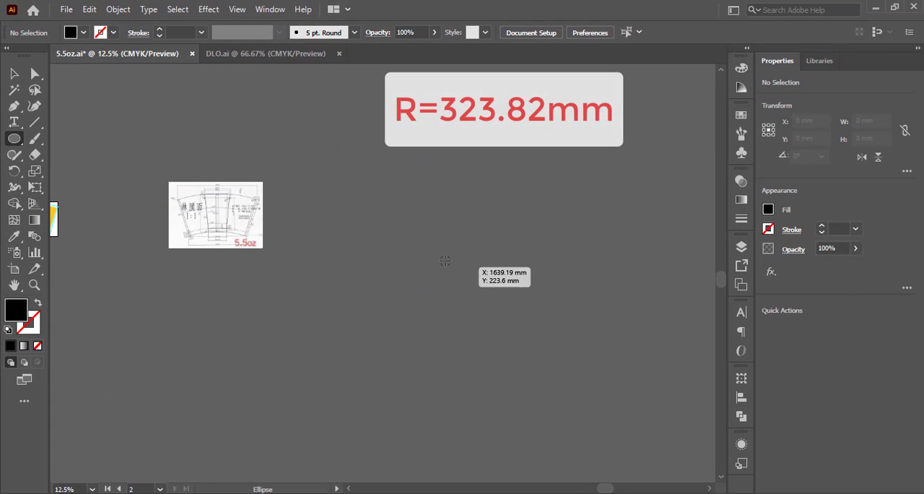
mouse_move(427, 235)
left_mouse_down()
mouse_move(556, 292)
mouse_move(571, 288)
left_mouse_up()
left_click(39, 303)
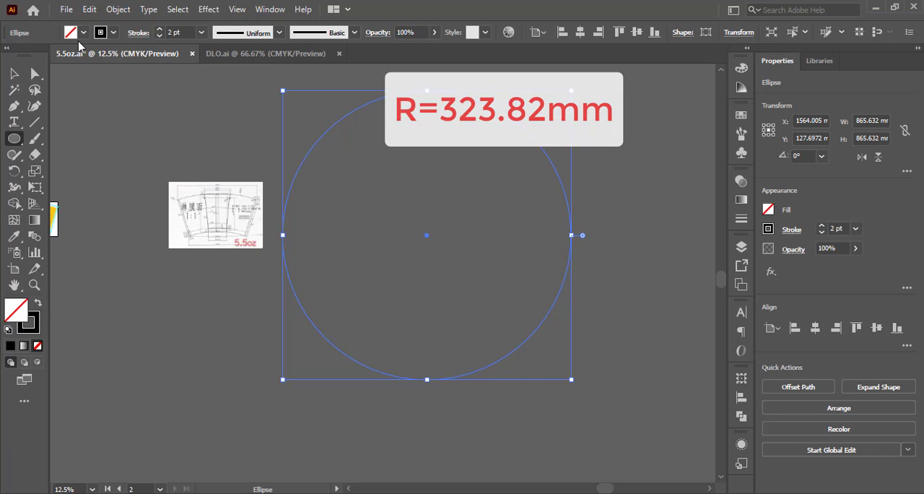
left_click(13, 69)
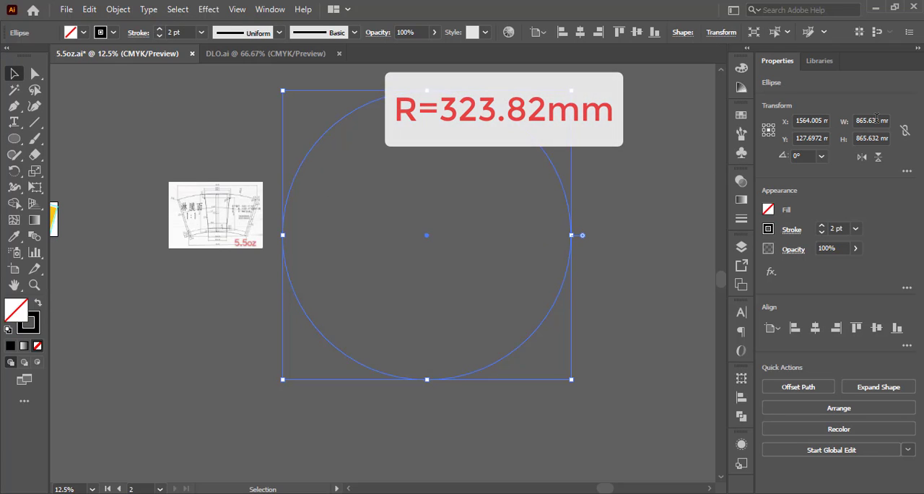
Set the circle's width to twice the drawing's outer radius, 323.82*2 mm.
scroll(200, 207, "up", 4)
scroll(401, 136, "up", 3)
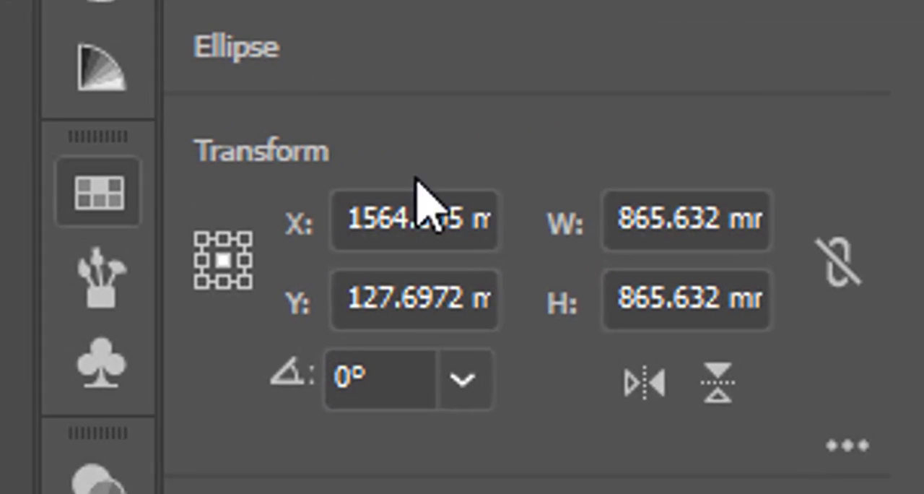
left_click(833, 121)
double_click(665, 217)
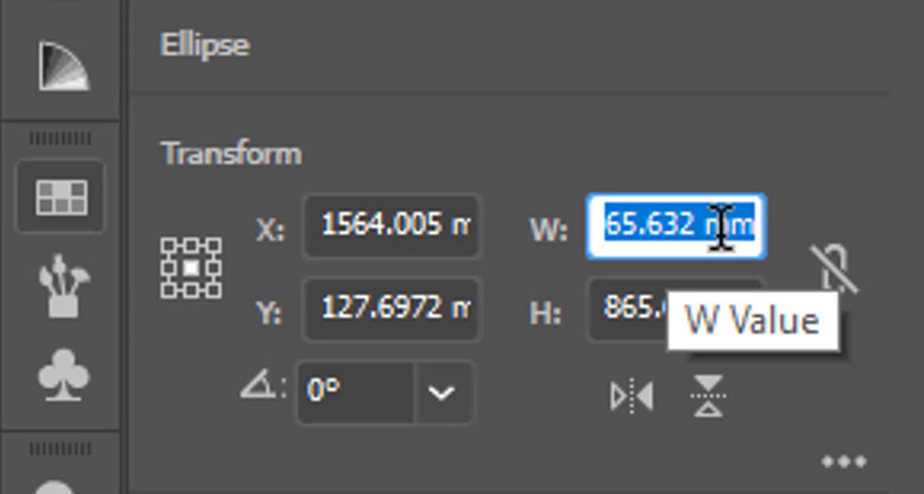
type("3")
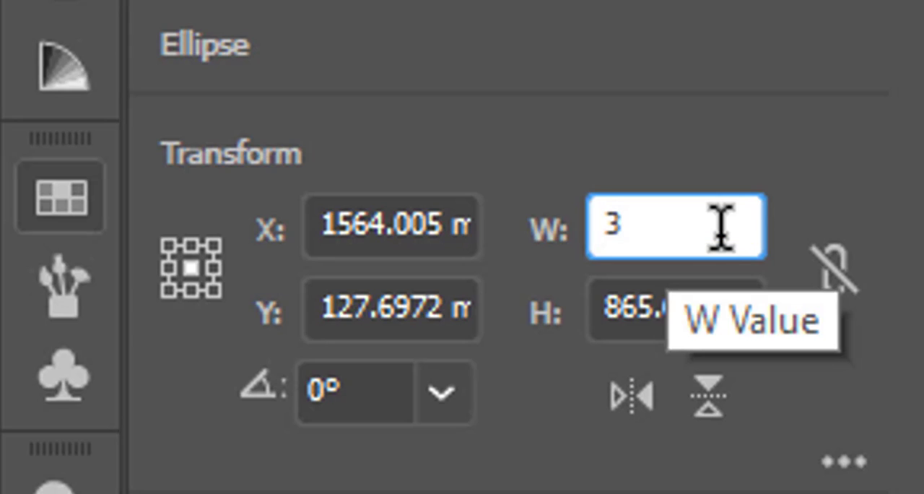
type("23.8")
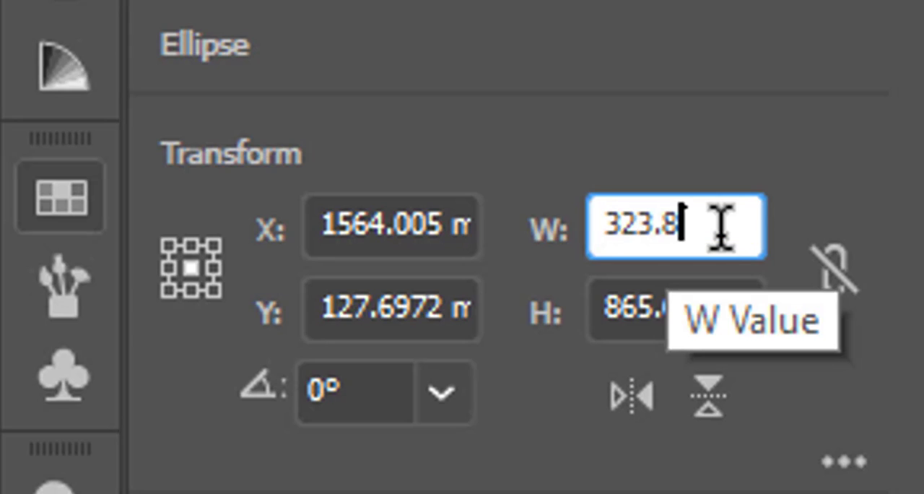
type("2")
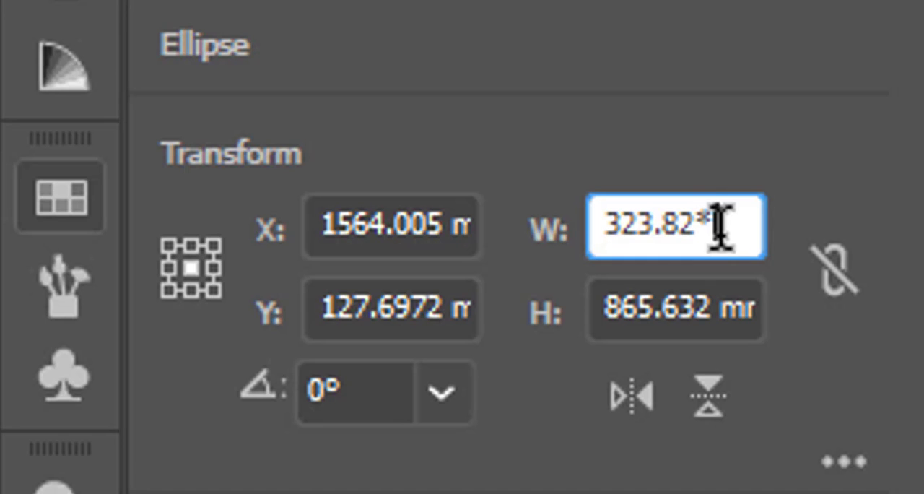
type("*2")
key("Return")
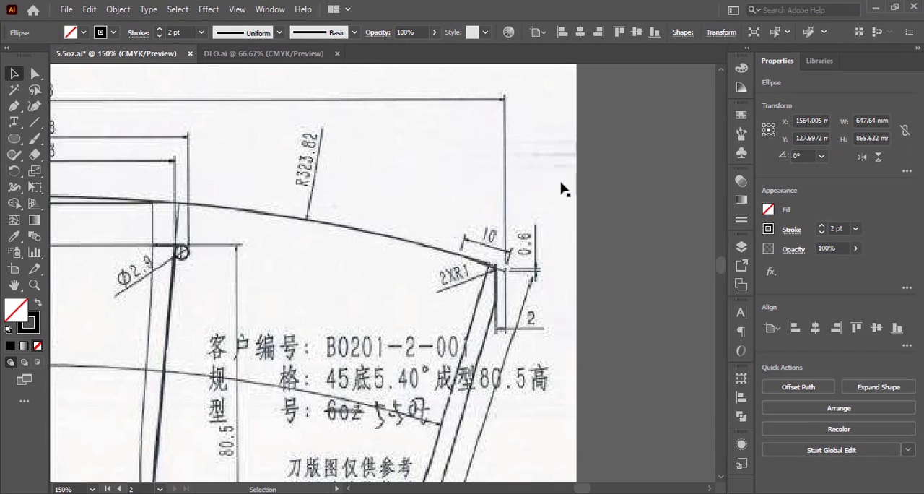
Set the ellipse's height to 647.64 mm to make it a circle, and link its width and height proportions.
scroll(448, 206, "down", 6)
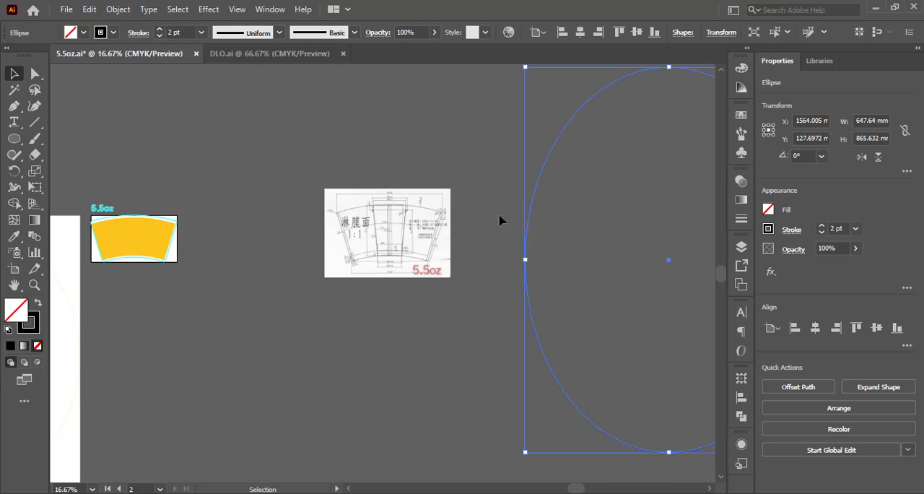
left_click_drag(573, 221, 393, 231)
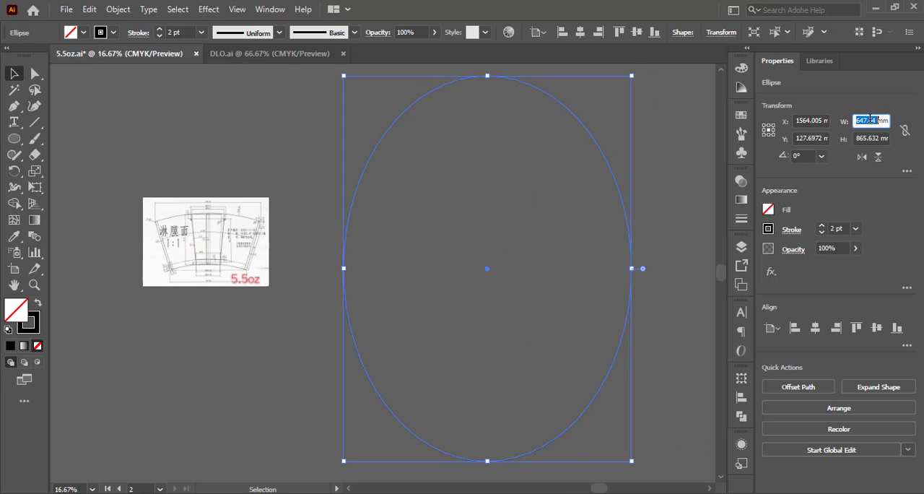
key("Return")
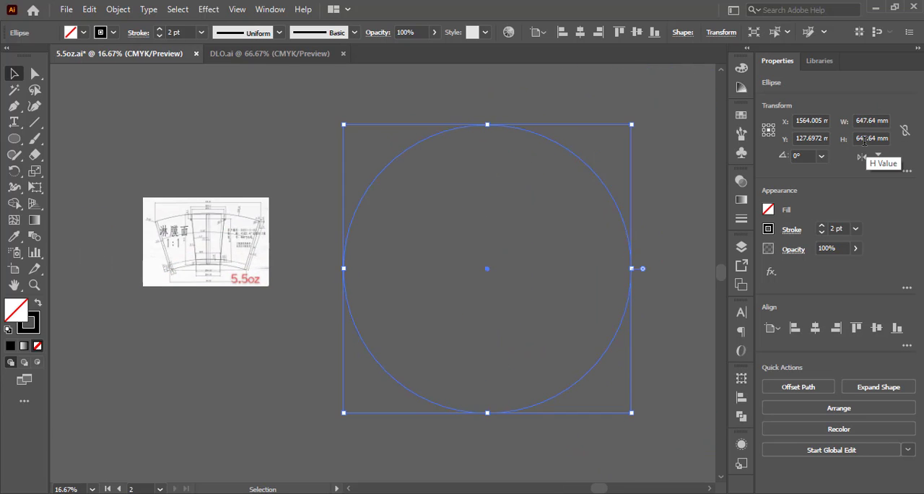
left_click(906, 134)
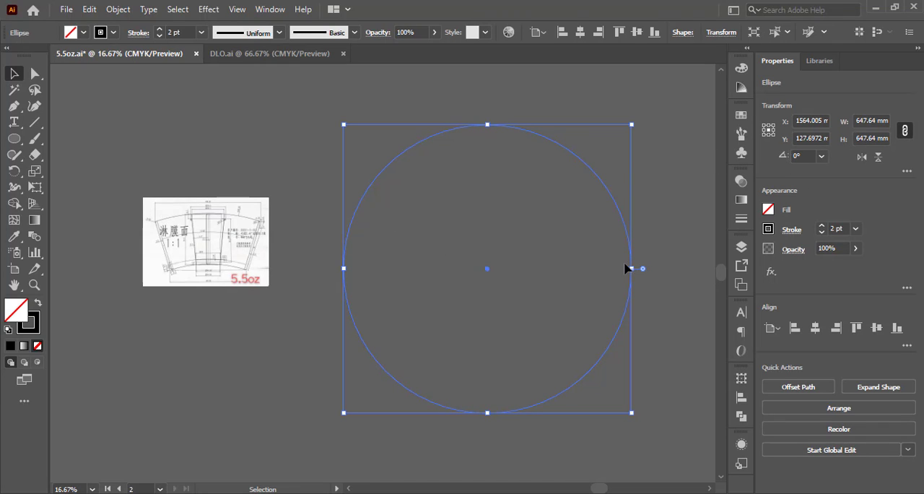
Duplicate the circle in place and shrink the copy about the shared centre to about 145 mm in diameter.
key("ctrl+c")
key("ctrl+f")
left_click(633, 237)
left_click(628, 239)
left_click_drag(631, 268, 519, 269)
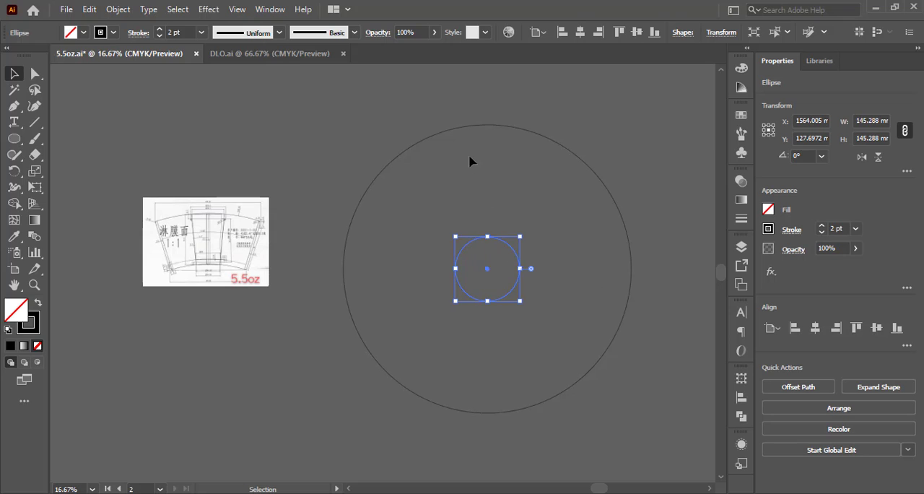
Draw a vertical line about 117 mm long downward from the large circle's top anchor.
scroll(173, 224, "up", 4)
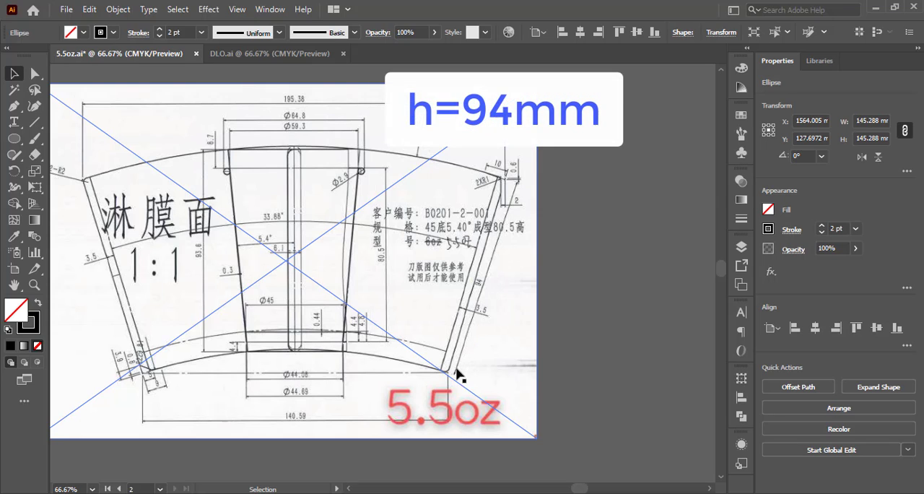
scroll(404, 357, "down", 3)
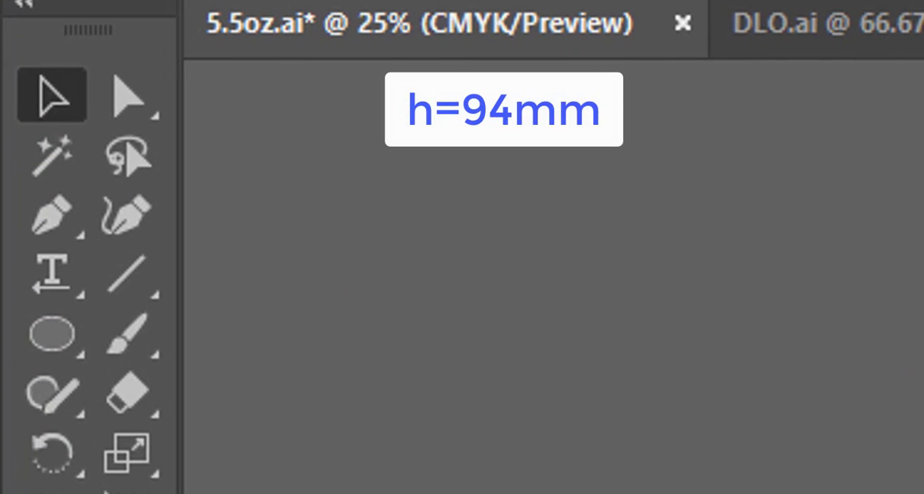
left_click(119, 263)
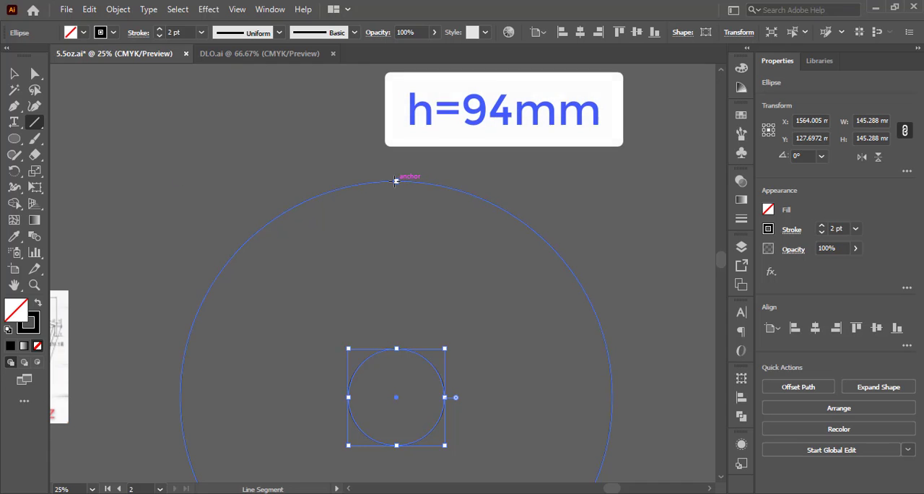
left_click_drag(396, 181, 396, 258)
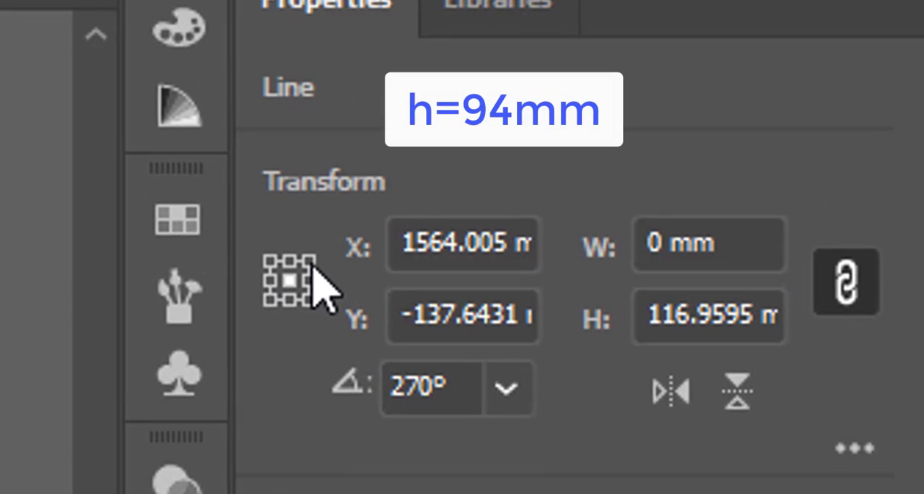
Set the vertical line's height to 94 mm, using its top centre as the reference point.
left_click(284, 263)
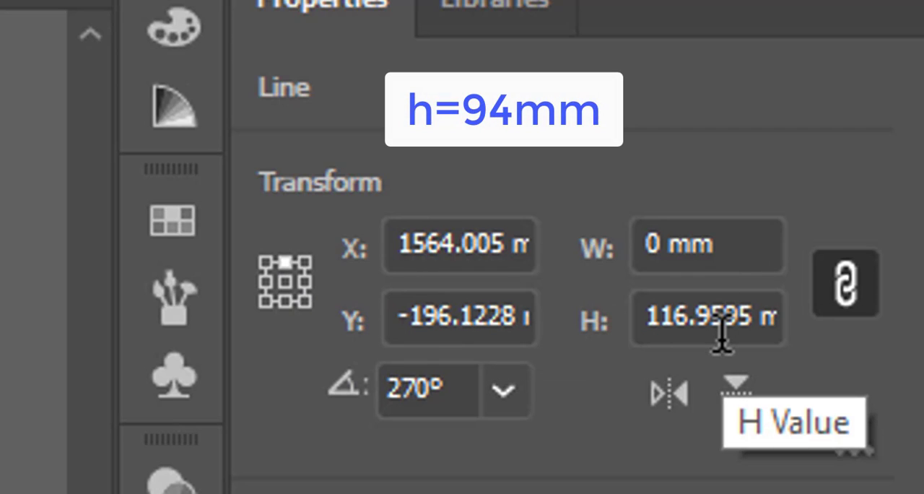
left_click(722, 317)
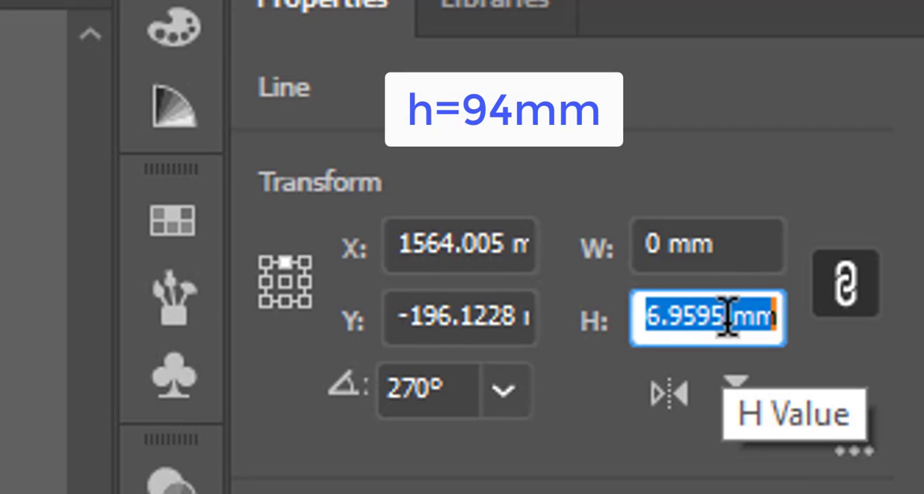
type("94")
key("Return")
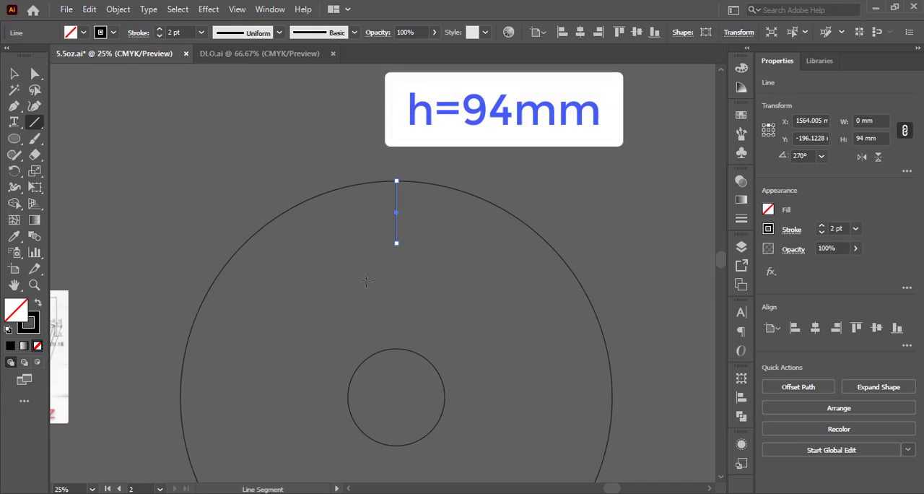
Enlarge the inner circle about its centre until its top meets the lower end of the vertical line.
left_click(14, 74)
left_click(406, 352)
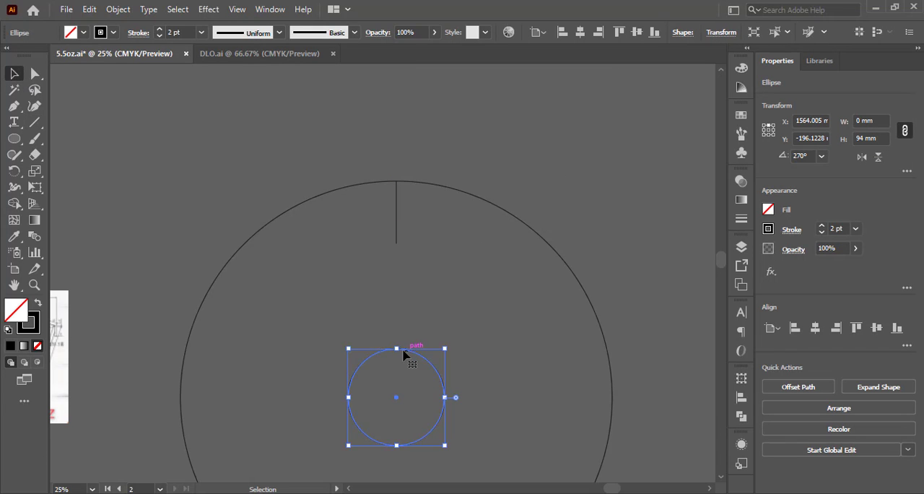
left_click_drag(399, 348, 398, 243)
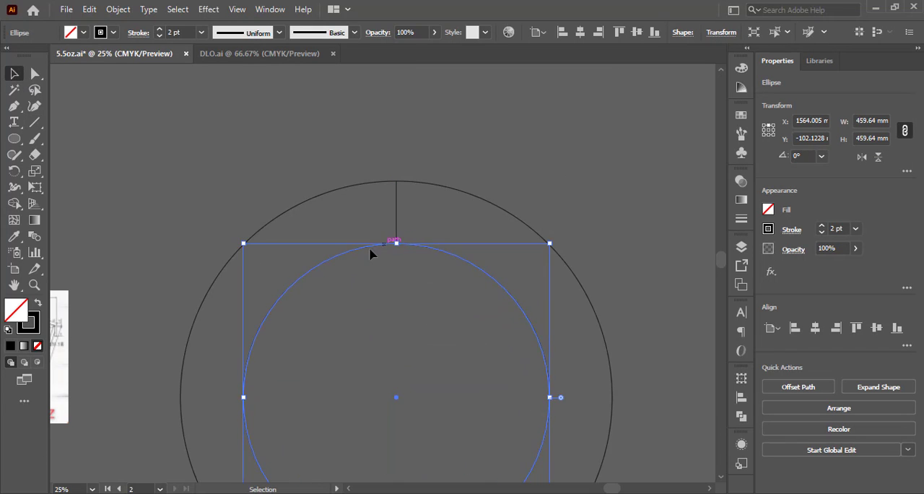
Examine the cup drawing's dimensions along the bottom edge to find the overall width of the lower arc.
left_click_drag(275, 217, 488, 144)
scroll(247, 200, "up", 2)
left_click_drag(243, 203, 312, 110)
left_click_drag(295, 194, 377, 166)
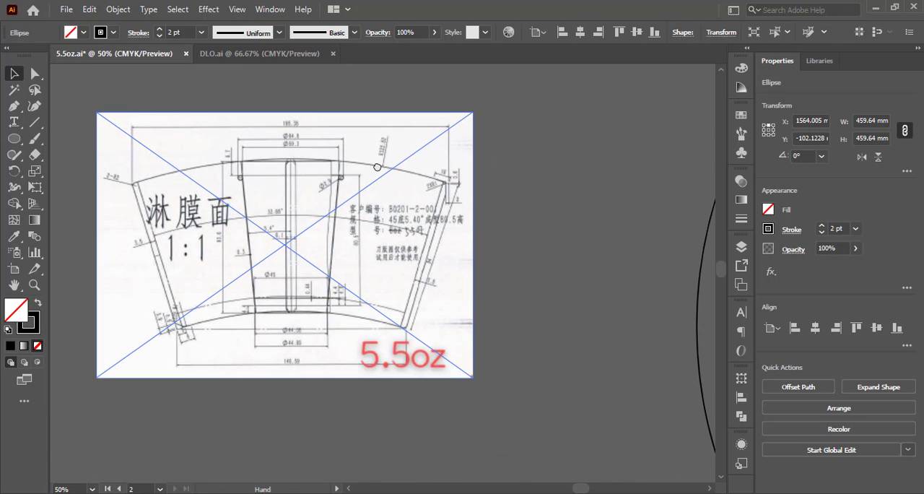
scroll(177, 321, "up", 3)
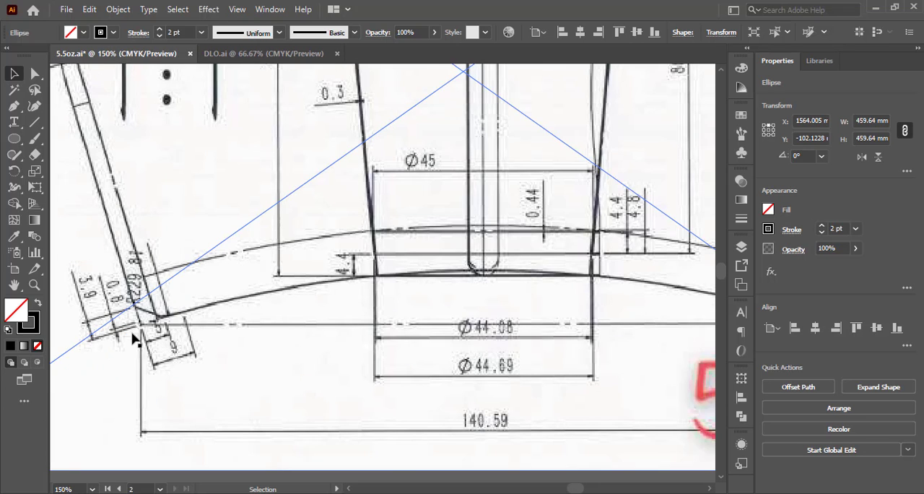
mouse_move(484, 379)
left_mouse_down()
mouse_move(393, 346)
mouse_move(362, 362)
left_mouse_up()
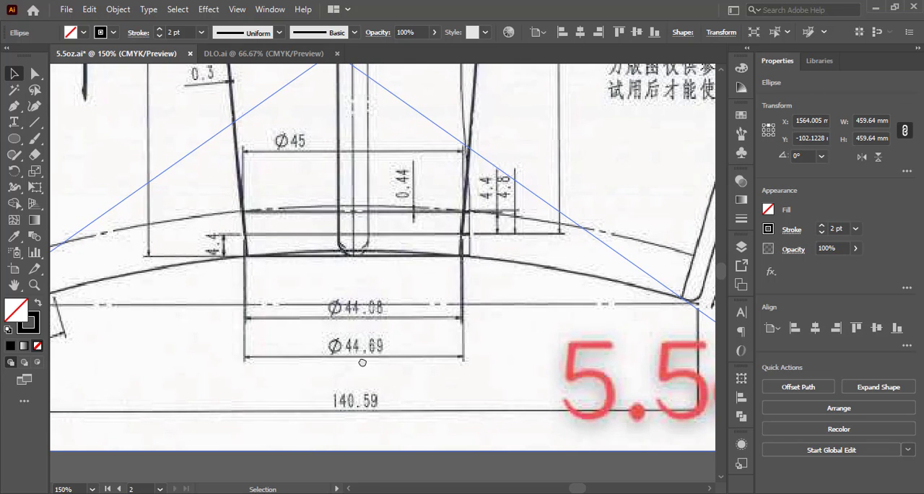
scroll(362, 362, "down", 1)
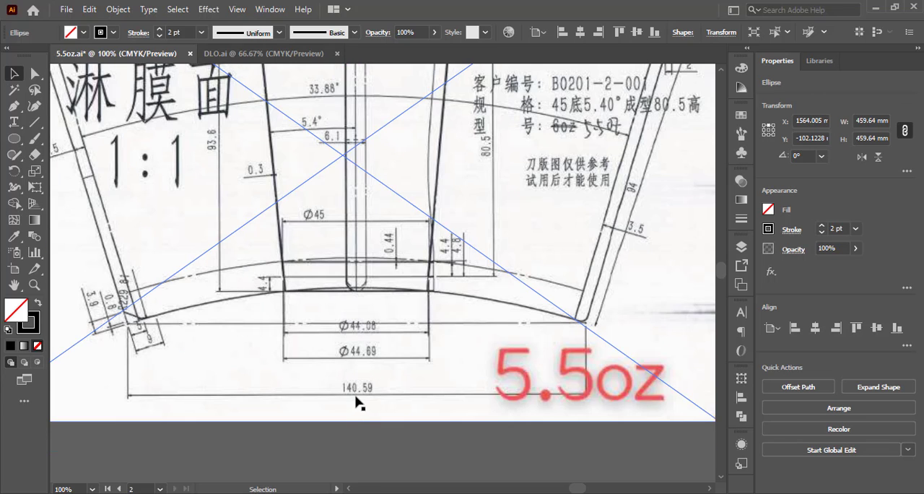
scroll(359, 397, "down", 2)
scroll(361, 375, "up", 2)
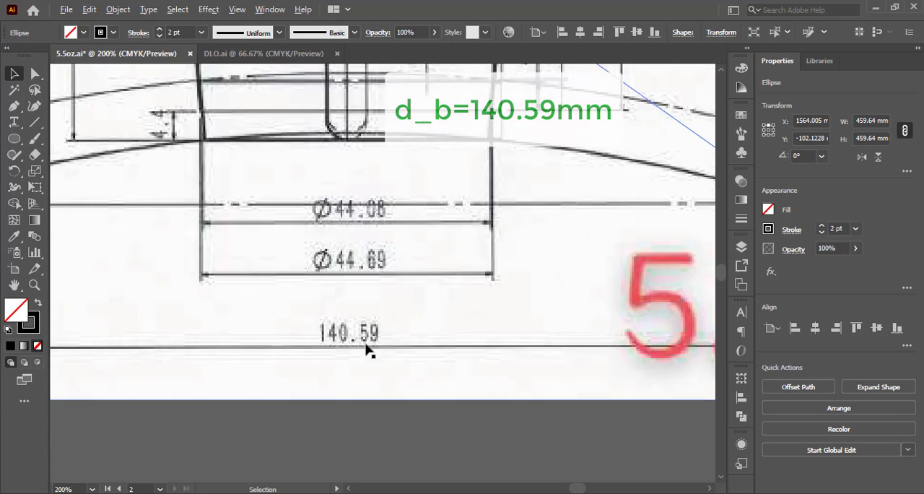
scroll(366, 350, "down", 3)
Draw a horizontal line about 160 mm long between the two circles and centre it on the vertical line.
left_click_drag(509, 309, 246, 329)
left_click_drag(374, 333, 229, 364)
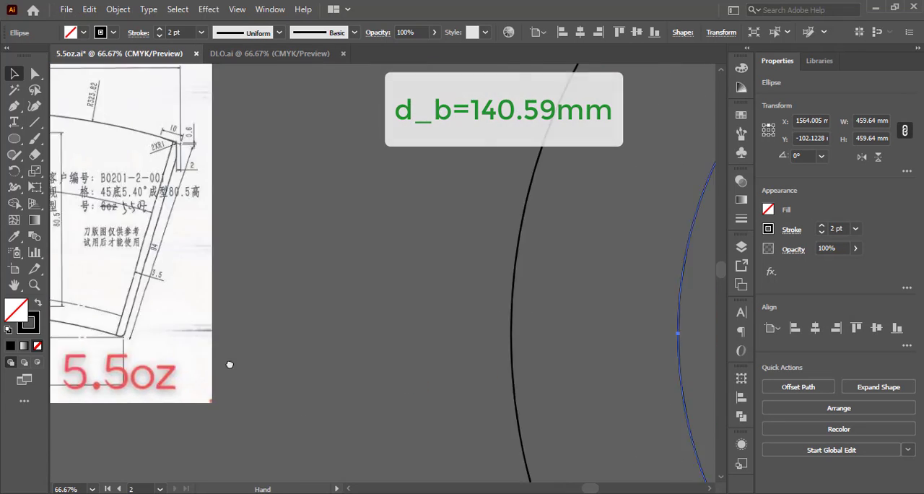
scroll(227, 352, "down", 2)
left_click_drag(520, 286, 258, 390)
scroll(394, 281, "up", 1)
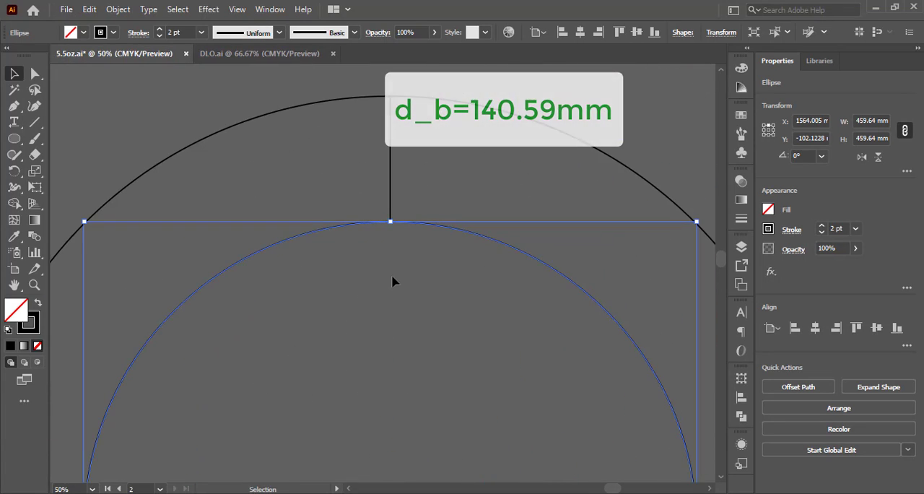
left_click(34, 122)
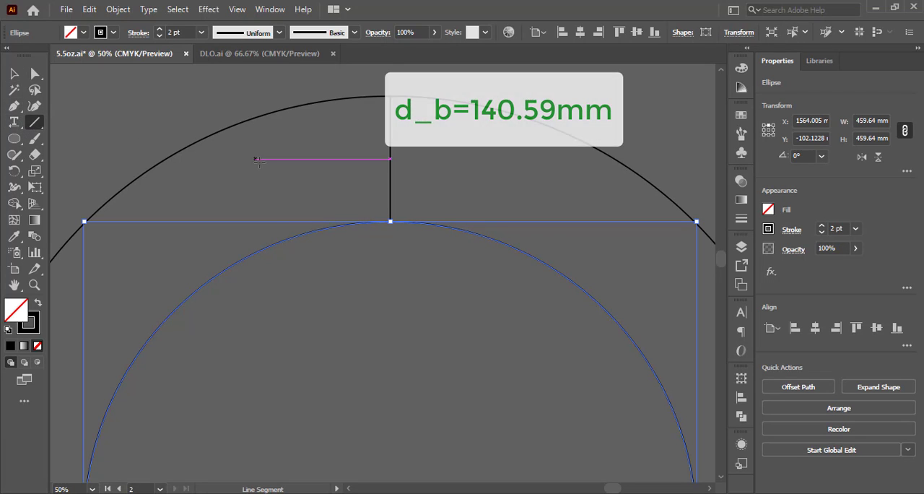
left_click_drag(240, 158, 453, 158)
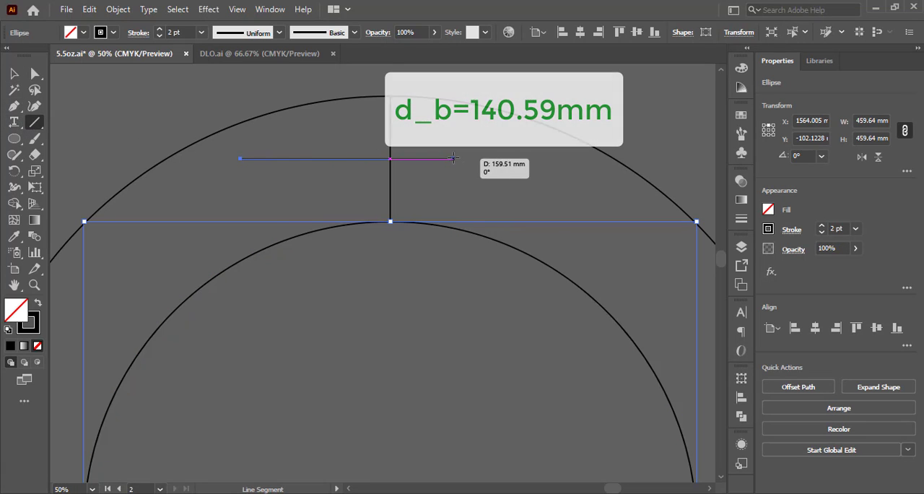
left_click_drag(347, 158, 391, 155)
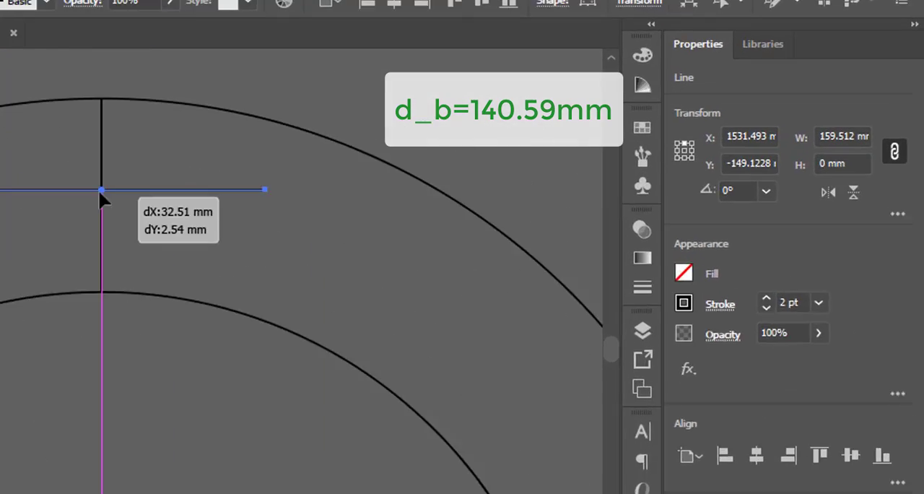
left_click_drag(98, 189, 99, 189)
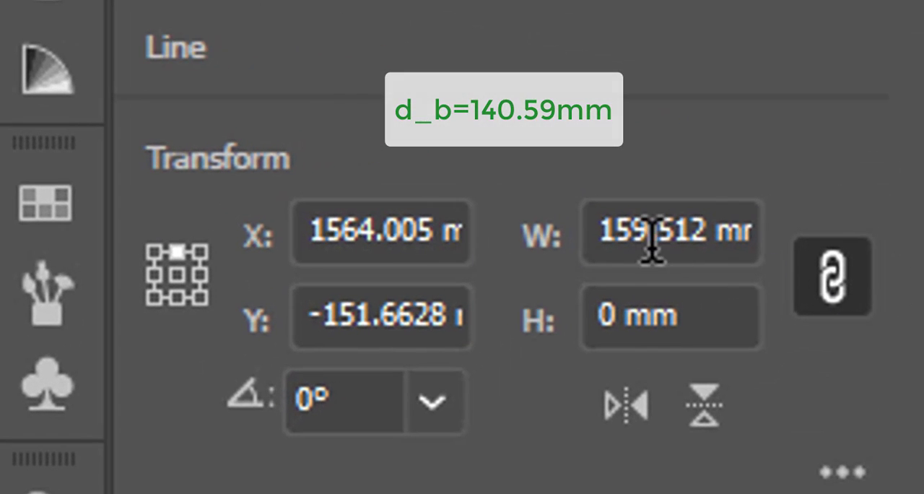
Set the width of the horizontal line between the circles to 140.59 mm.
left_click(652, 238)
type("1")
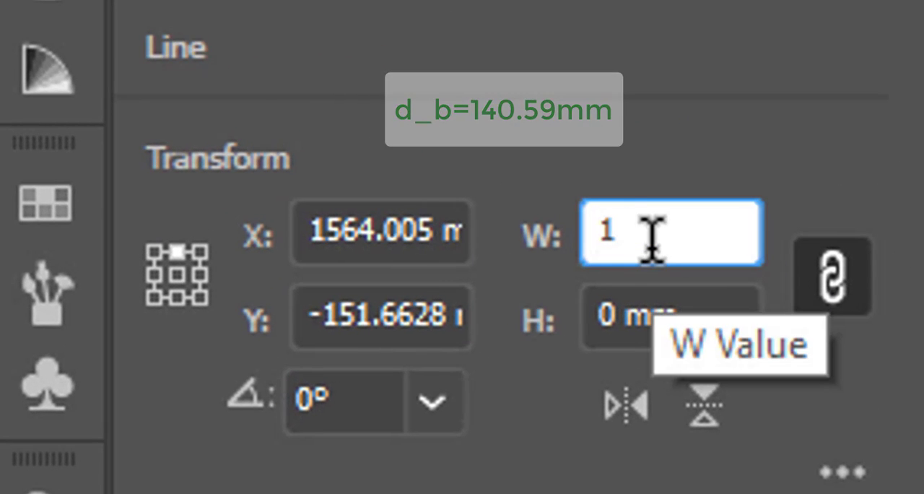
type("40.5")
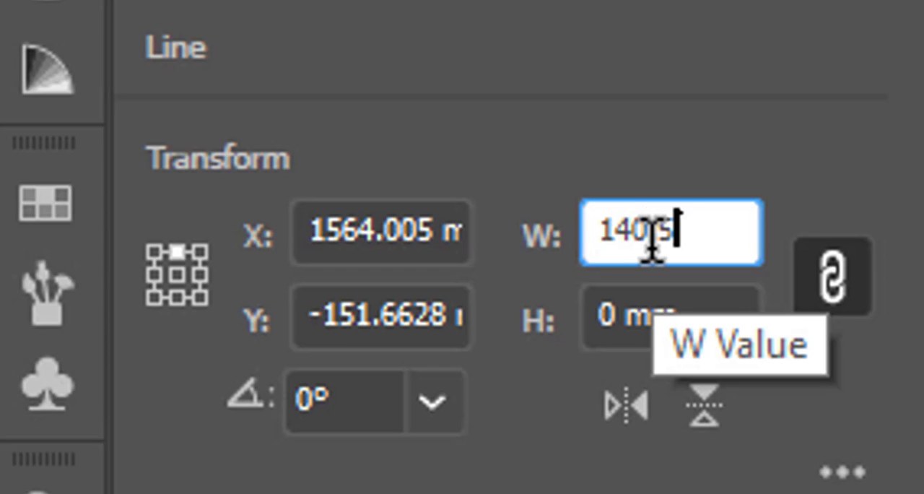
type("9")
key("Return")
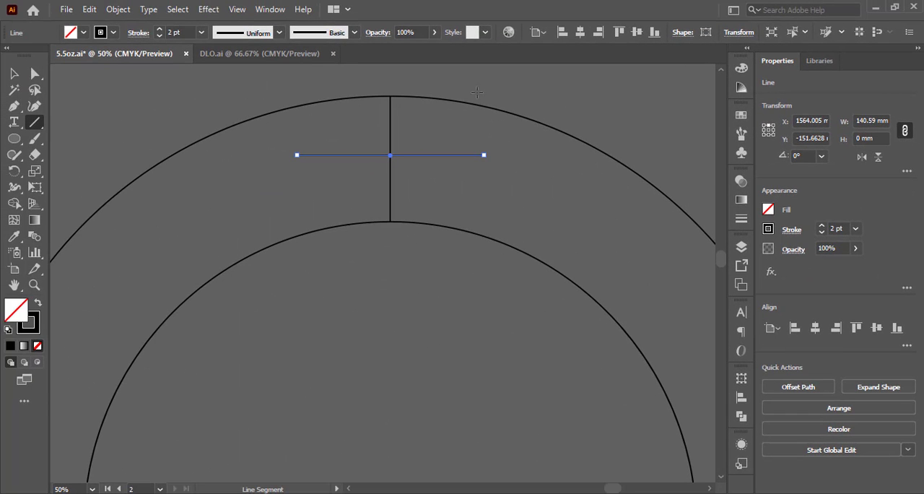
Reposition the horizontal line just above the top of the inner circle, keeping it centred on the vertical line.
left_click(16, 74)
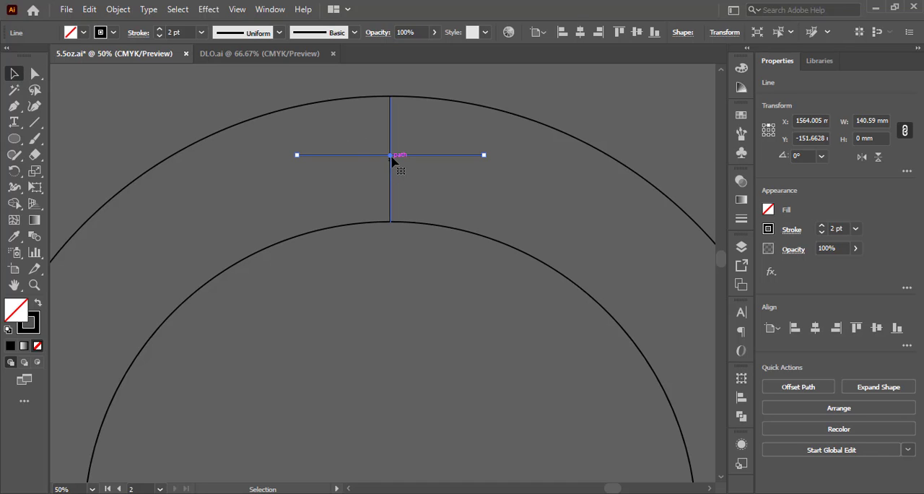
left_click_drag(392, 157, 392, 236)
scroll(282, 241, "up", 3)
scroll(322, 266, "down", 3)
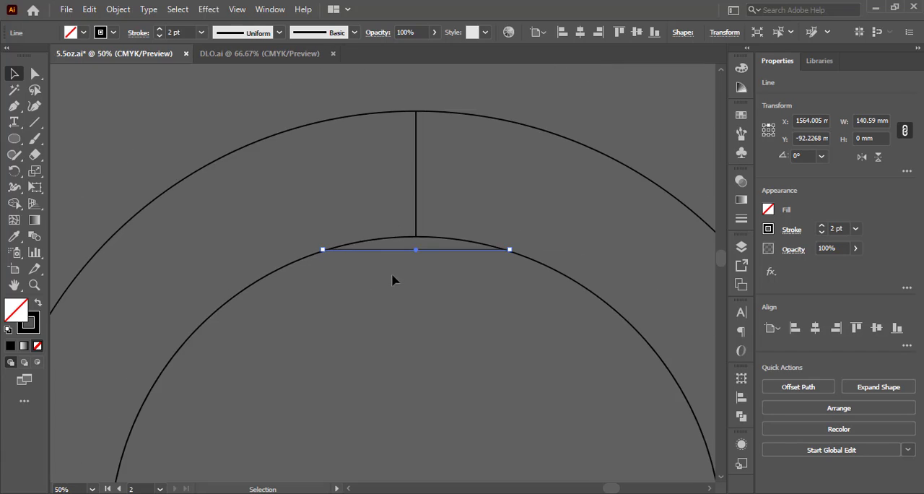
left_click_drag(415, 252, 417, 221)
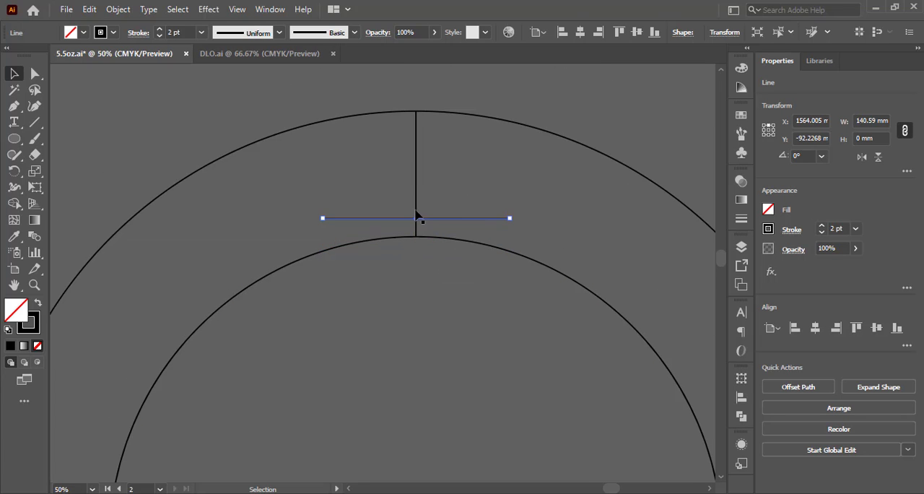
Copy the central vertical line to both ends of the 140.59 mm horizontal line as side guides.
left_click(421, 181)
left_click(417, 185)
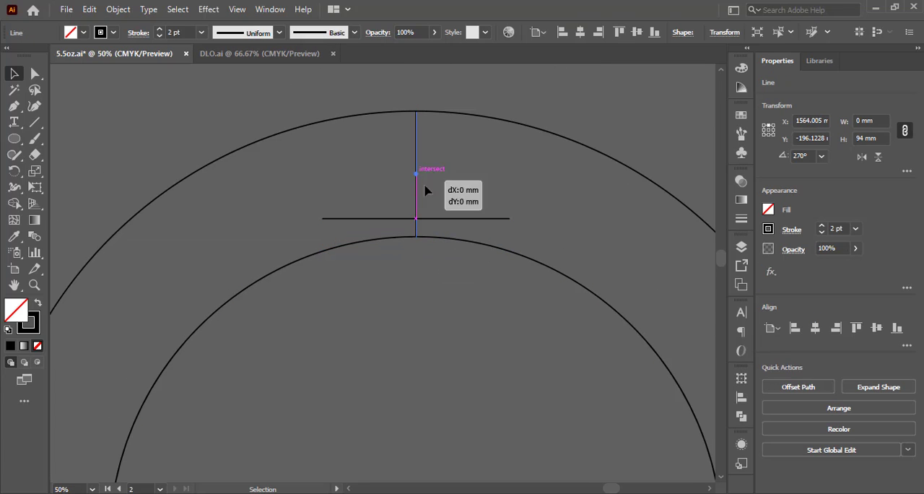
left_click_drag(425, 190, 513, 228)
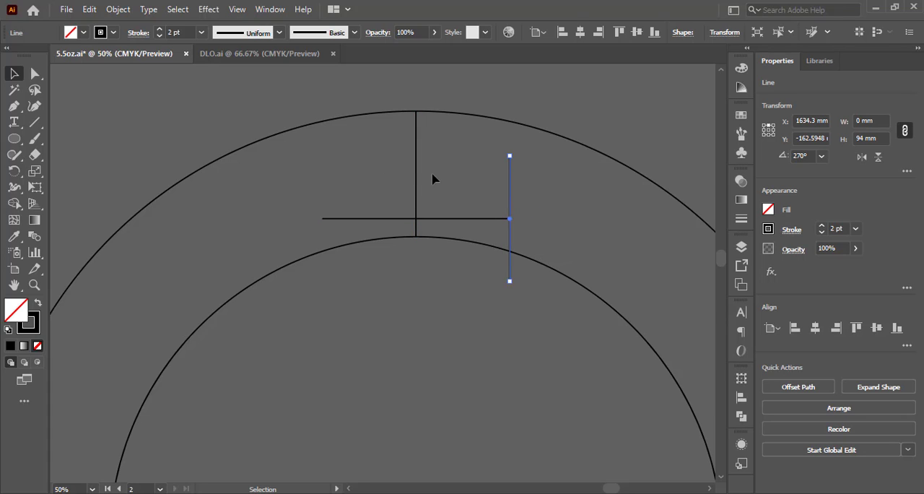
left_click_drag(416, 179, 324, 249)
Lower the horizontal line onto the inner circle and snap both its ends to where the side guides cross the circle.
scroll(324, 246, "up", 4)
scroll(324, 246, "up", 3)
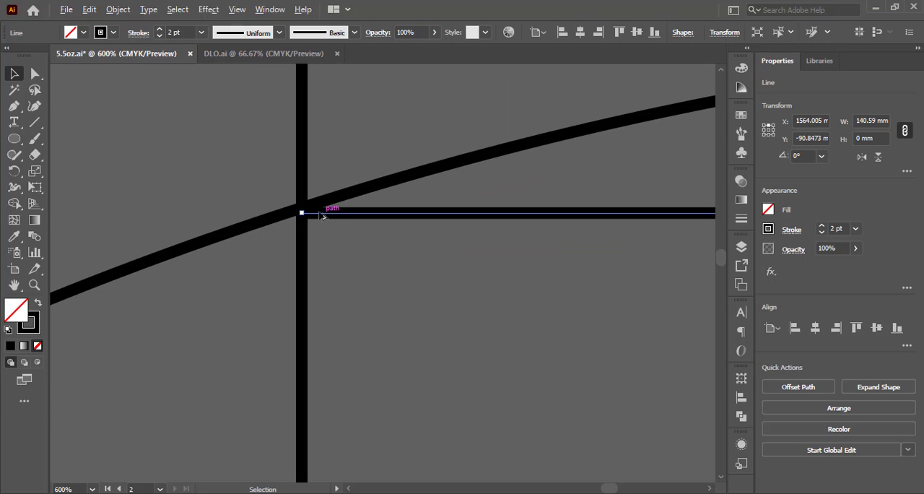
left_click(328, 261)
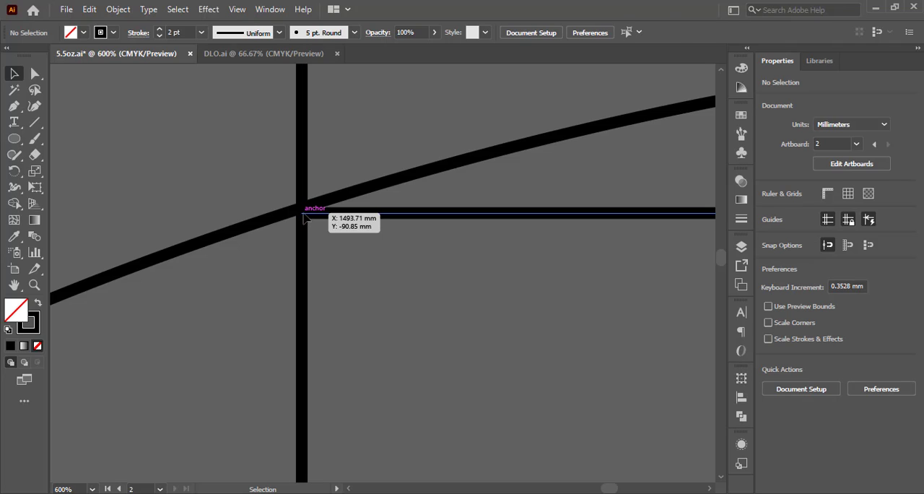
left_click(304, 220)
left_click_drag(301, 214, 302, 208)
scroll(244, 232, "down", 5)
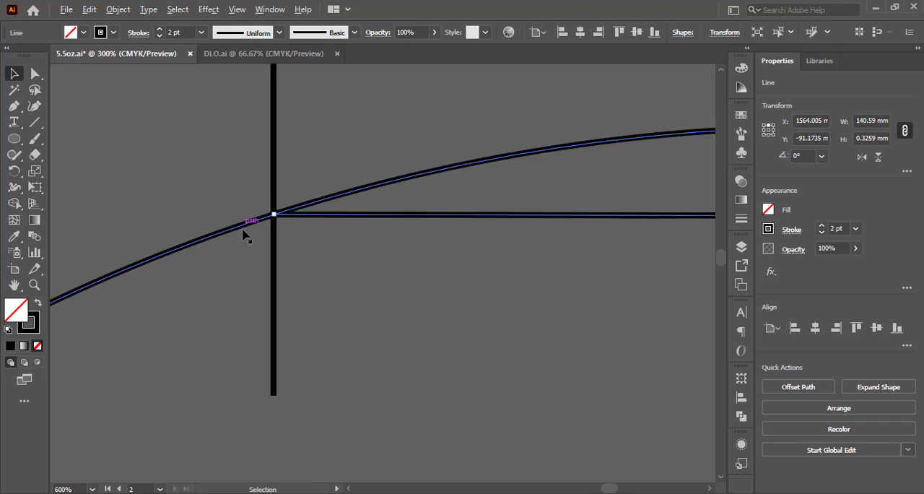
scroll(643, 215, "up", 6)
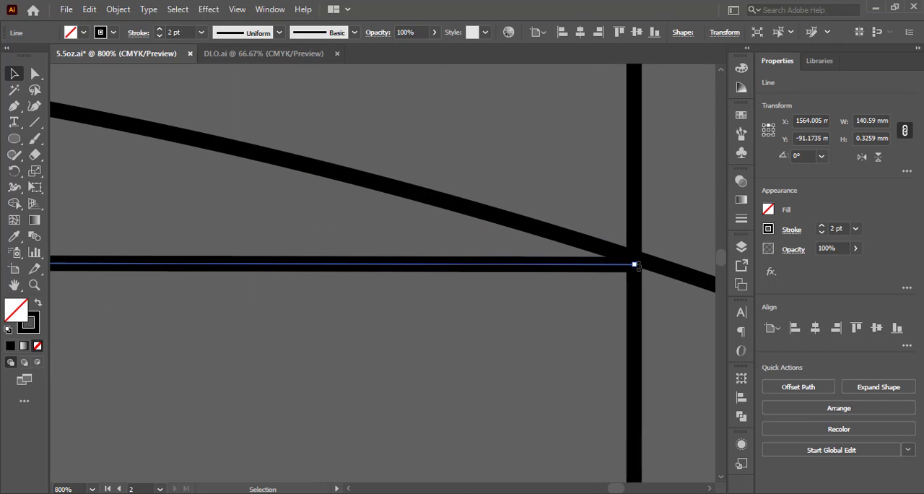
left_click_drag(633, 266, 636, 256)
scroll(635, 249, "down", 8)
left_click(650, 243)
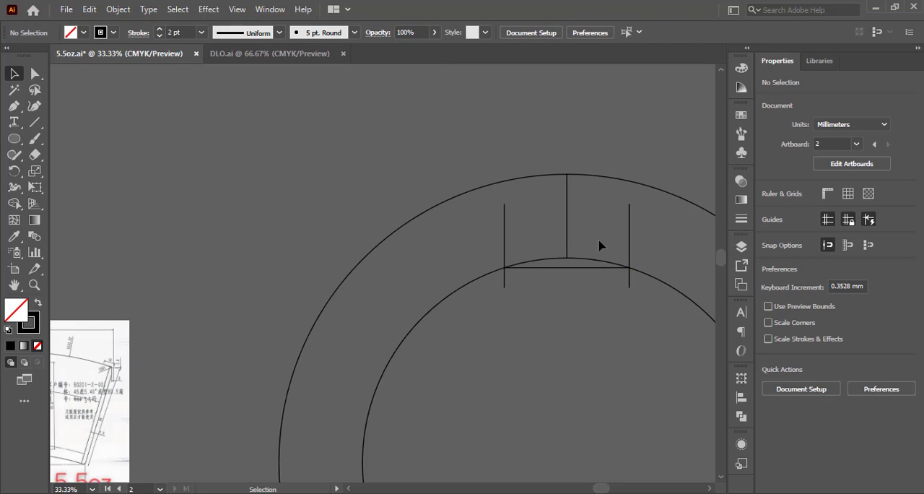
Delete the two vertical side guides, keeping the central vertical line.
left_click(504, 231)
left_click(628, 243, "shift")
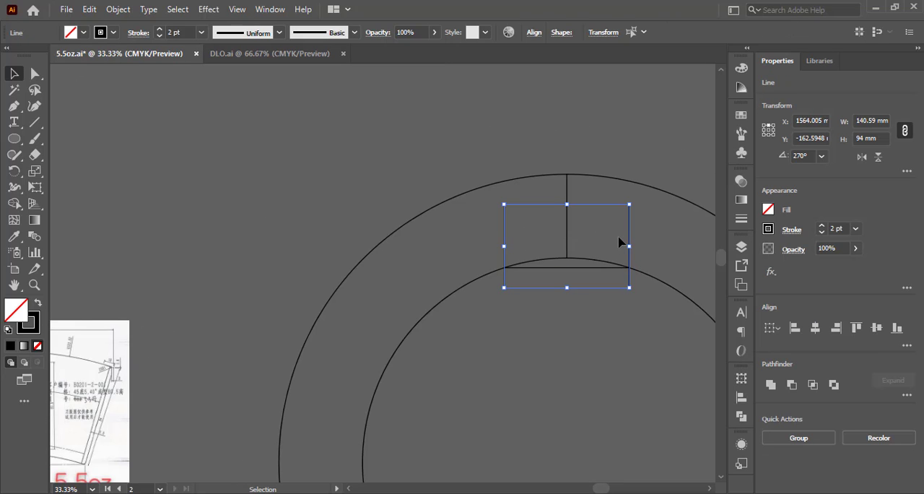
key("Delete")
Examine the cup drawing's dimensions along the top edge to find the overall width of the upper arc.
scroll(448, 206, "down", 2)
scroll(542, 230, "down", 1)
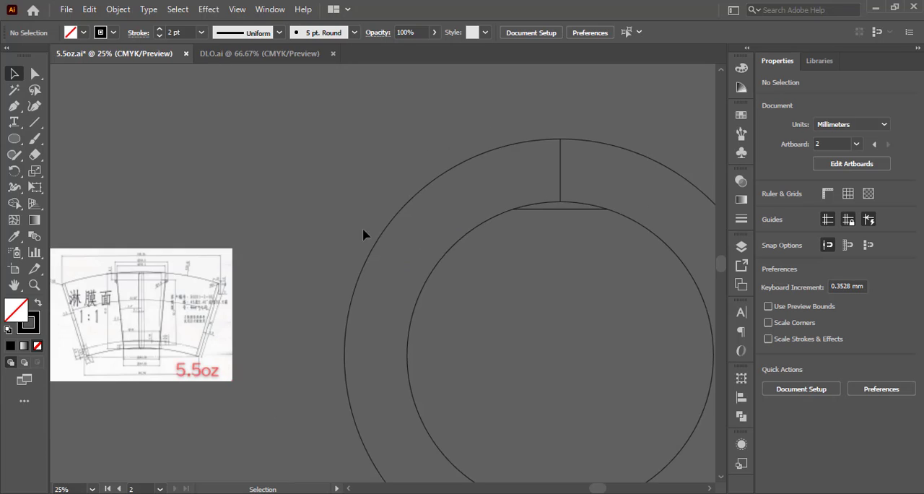
scroll(165, 295, "up", 2)
scroll(165, 295, "up", 5)
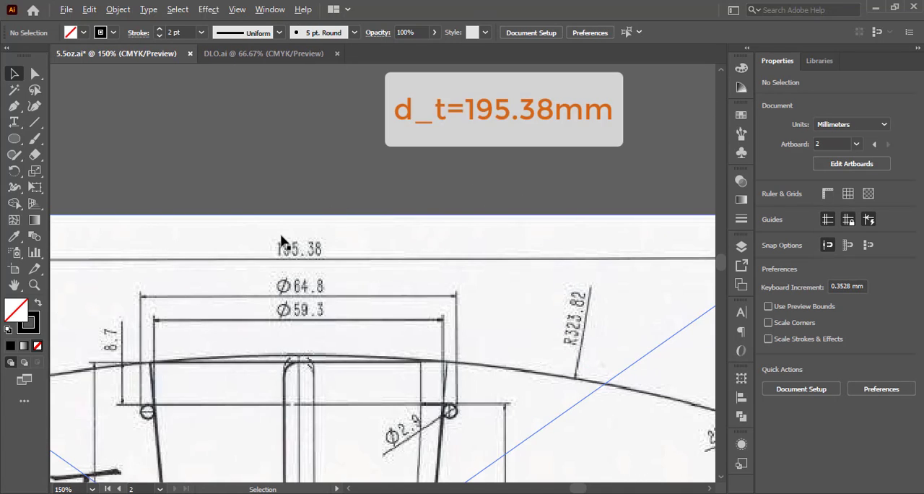
scroll(272, 231, "down", 6)
Copy the inner circle's chord upward along the vertical line and set the copy's width to 195.38 mm.
key("space")
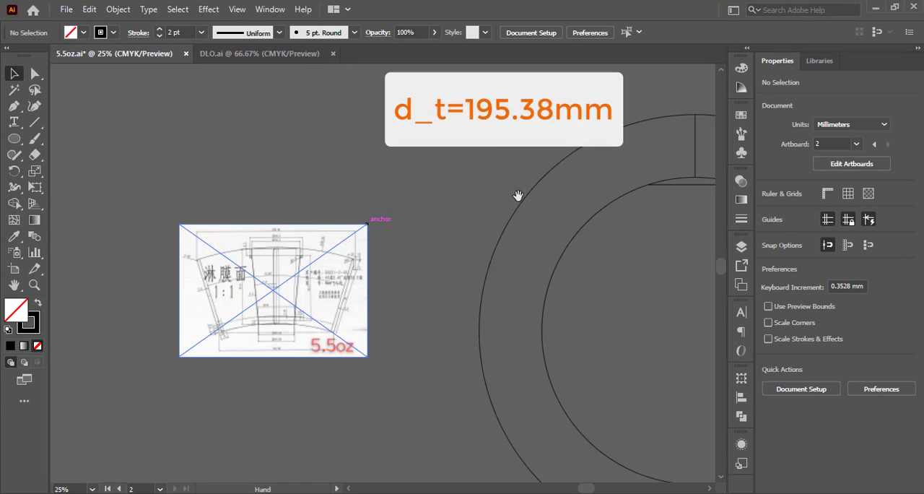
left_click_drag(518, 196, 192, 260)
left_click_drag(351, 228, 371, 282)
scroll(374, 332, "up", 3)
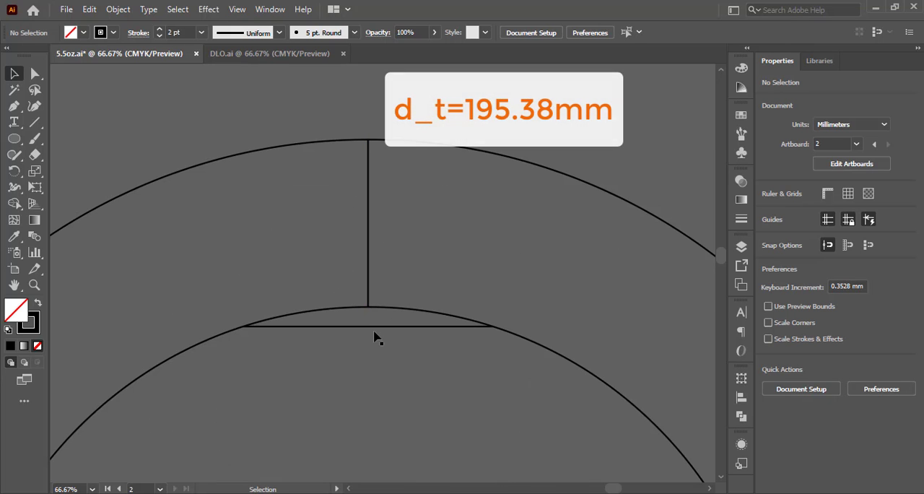
left_click(374, 329)
left_click_drag(374, 329, 367, 246)
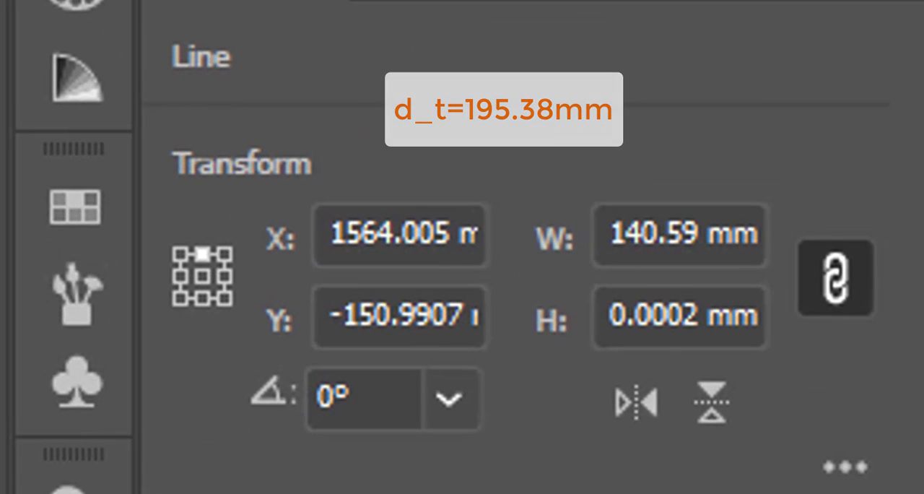
left_click(650, 247)
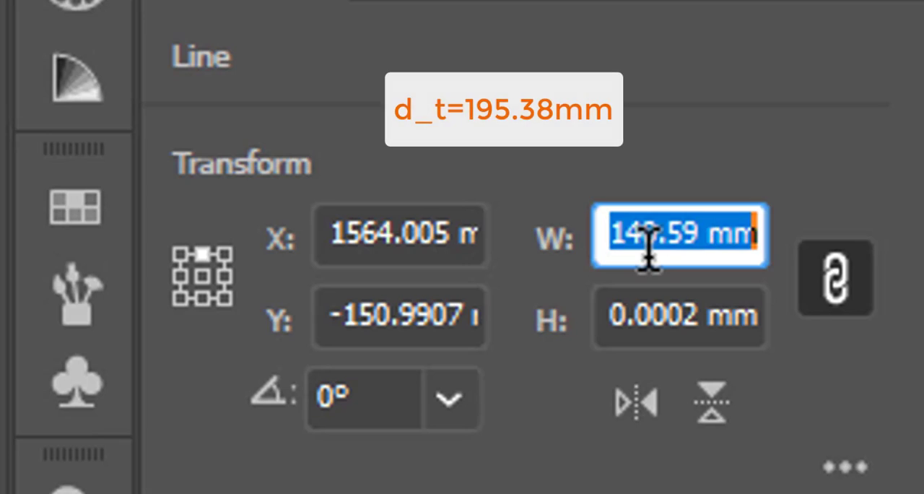
type("195.38")
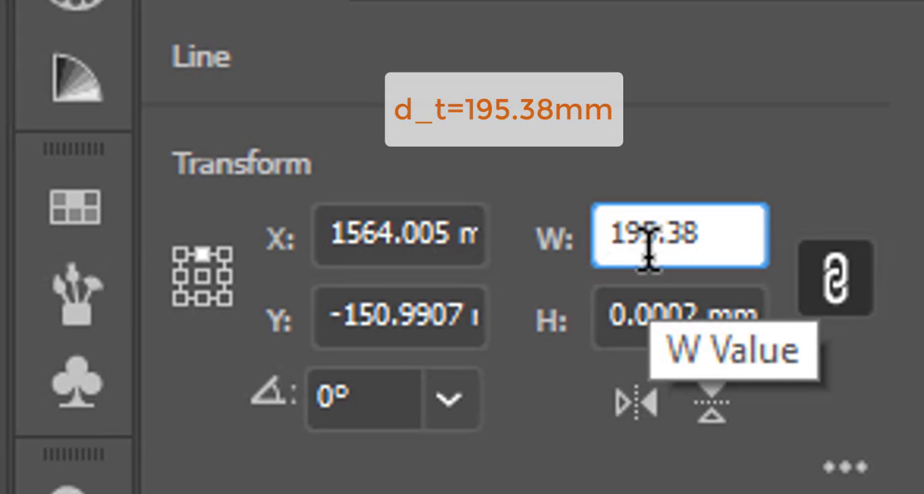
key("Return")
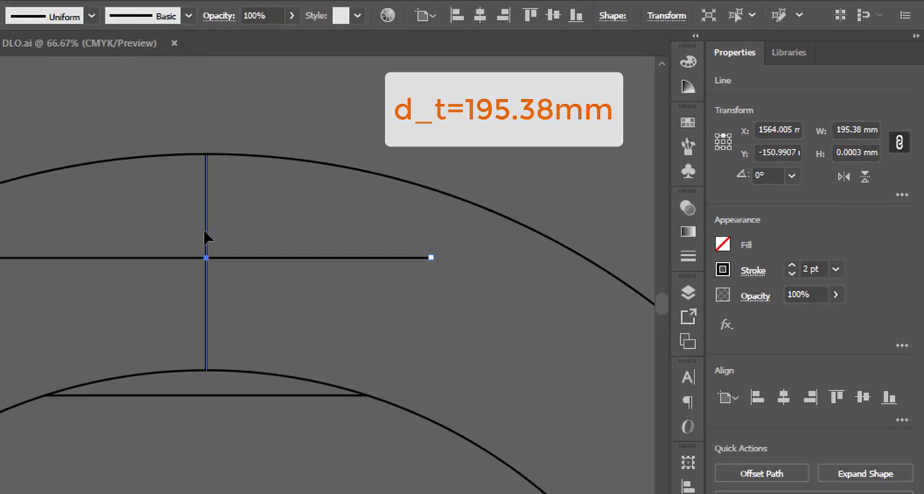
Copy the central vertical line to the left and right ends of the 195.38 mm horizontal line.
left_click(368, 208)
left_click_drag(368, 208, 192, 208)
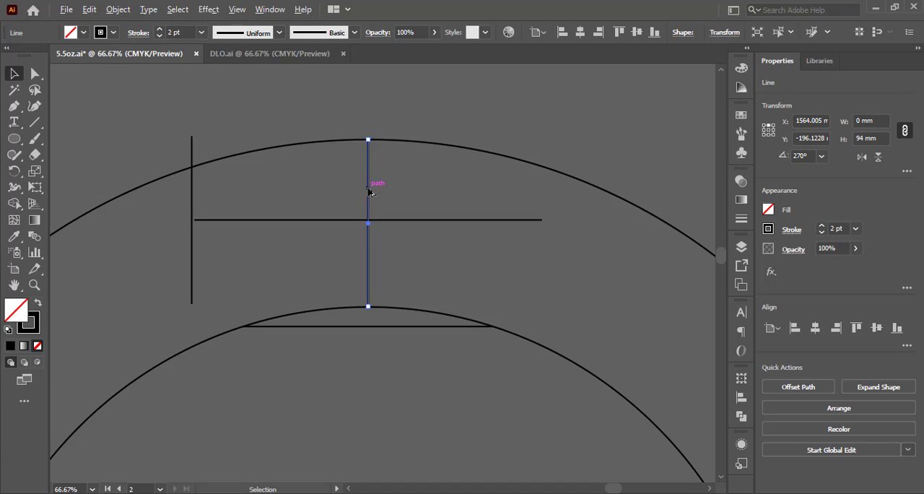
left_click_drag(369, 192, 542, 189)
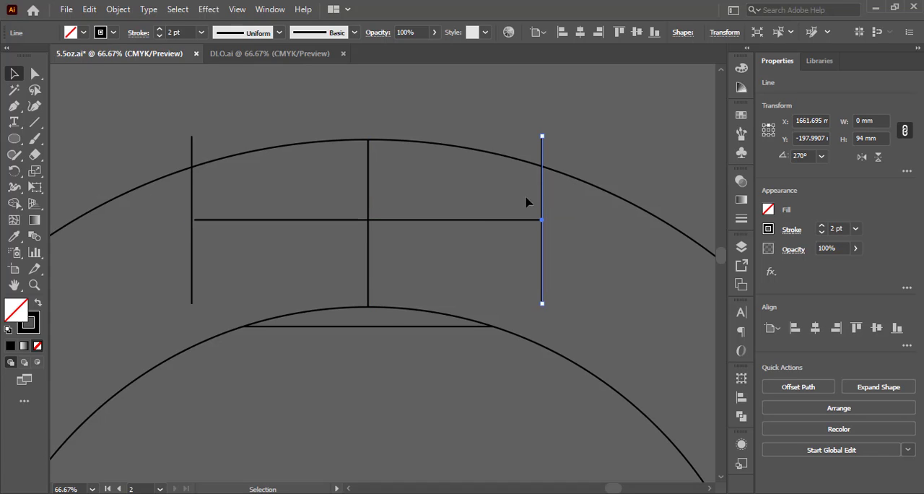
Raise the 195.38 mm line and snap both its ends to where the vertical side lines cross the outer circle.
left_click(487, 224)
scroll(337, 200, "up", 3)
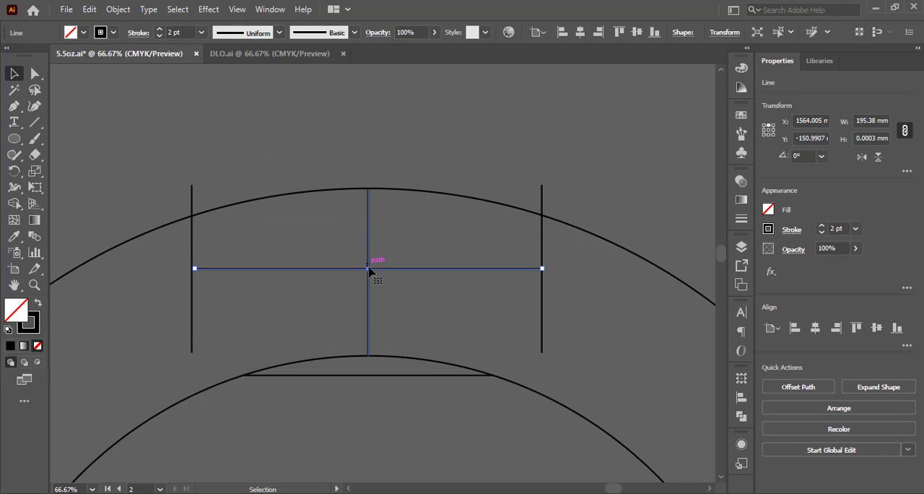
left_click_drag(368, 268, 367, 228)
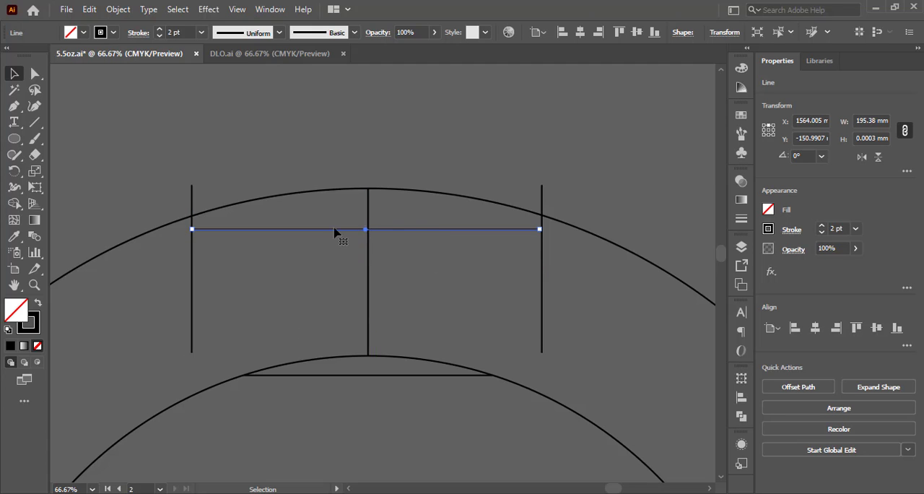
scroll(183, 231, "up", 4)
left_click_drag(207, 242, 207, 177)
scroll(163, 216, "down", 4)
scroll(442, 217, "up", 2)
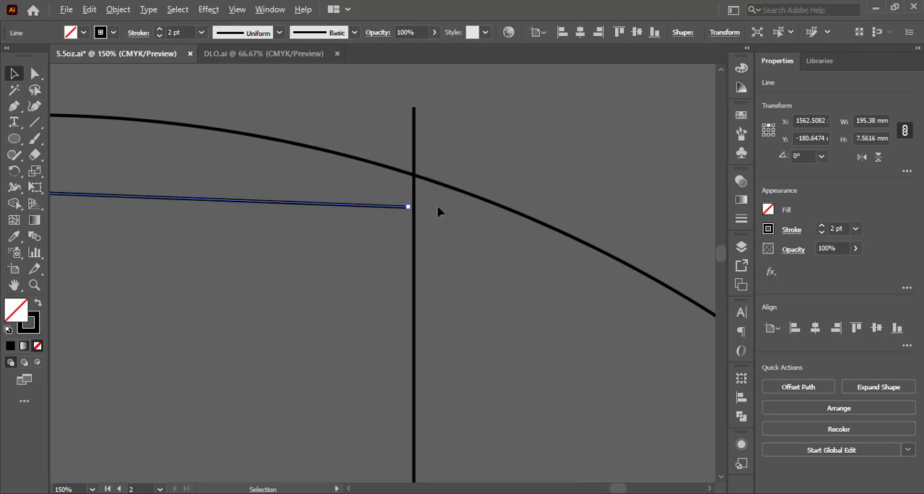
left_click_drag(408, 208, 414, 176)
scroll(467, 231, "down", 4)
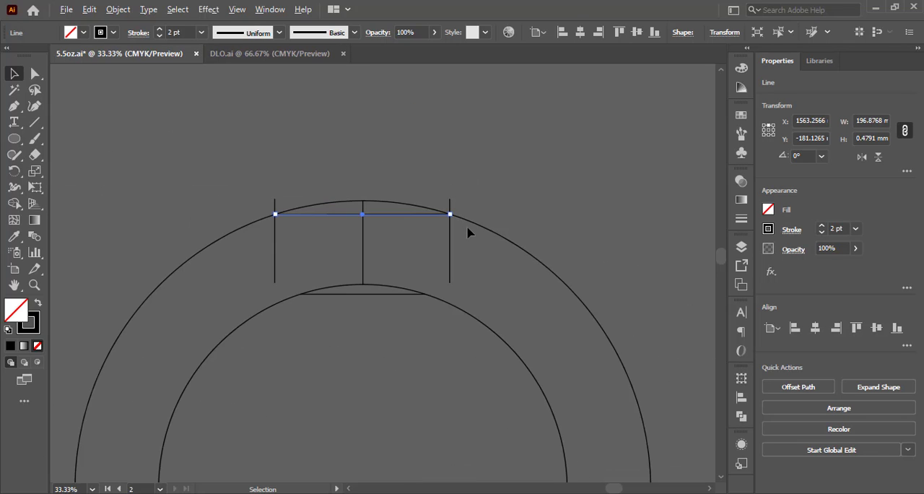
Slant both side lines by snapping their endpoints to the matching ends of the upper and lower chords.
scroll(354, 245, "up", 2)
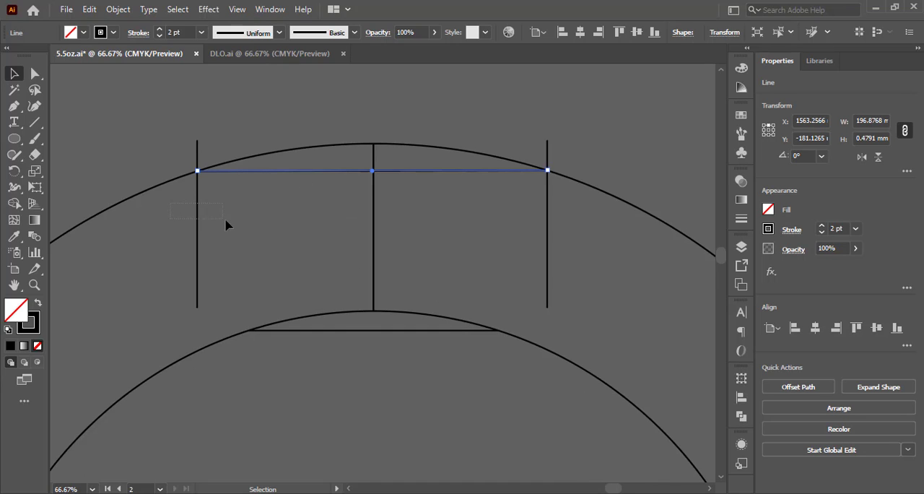
left_click_drag(226, 226, 226, 226)
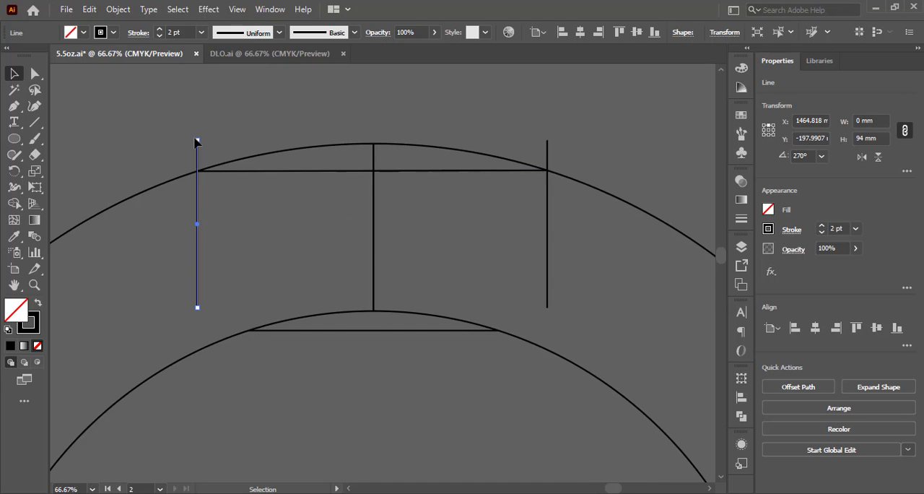
left_click_drag(196, 145, 197, 170)
left_click_drag(198, 308, 248, 330)
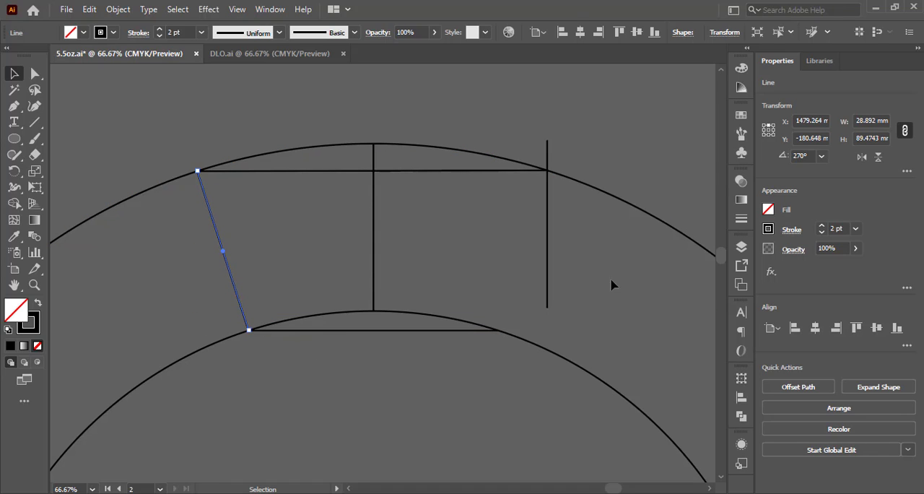
left_click(547, 309)
left_click_drag(550, 312, 498, 331)
left_click_drag(548, 140, 547, 170)
scroll(489, 220, "down", 1)
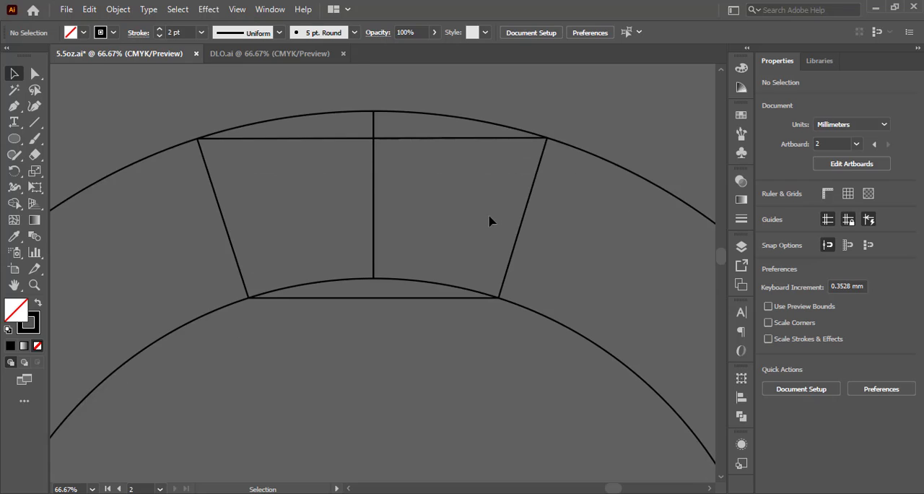
Select all the linework and remove everything outside the fan with Shape Builder, including the segment below the inner arc.
scroll(409, 257, "up", 1)
scroll(413, 256, "down", 1)
scroll(398, 253, "up", 1)
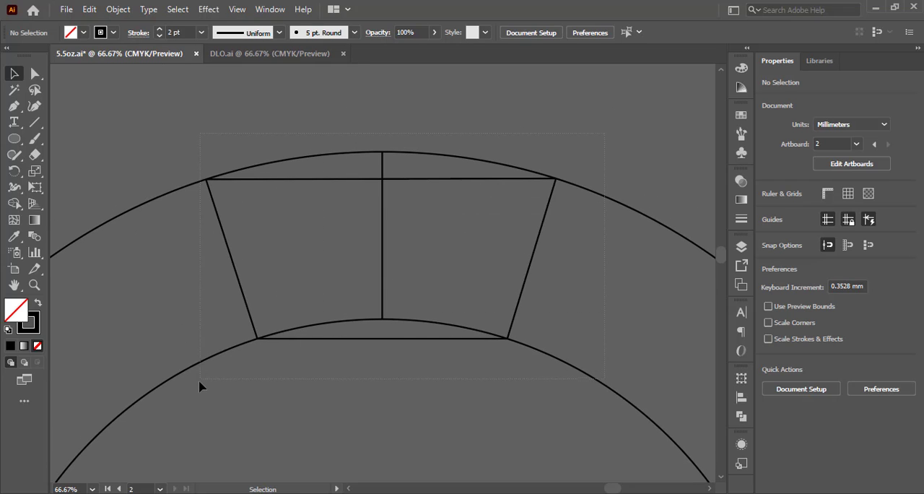
key("ctrl+a")
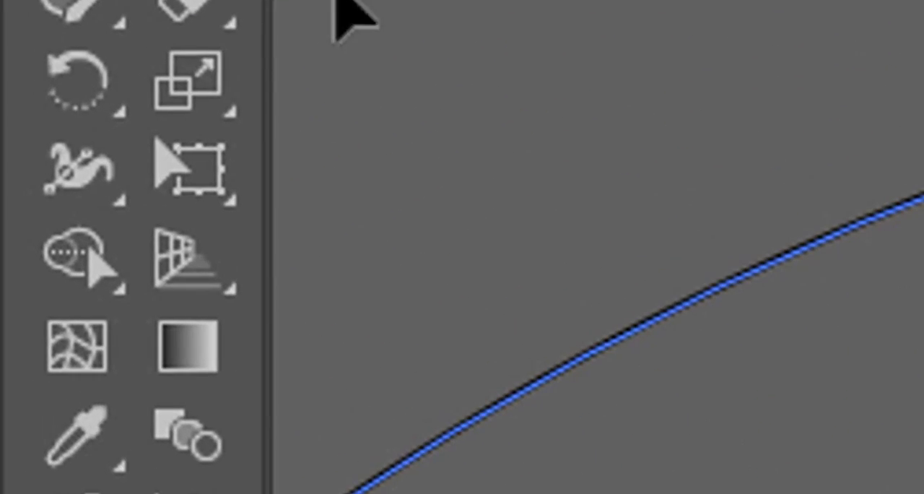
left_click(33, 249)
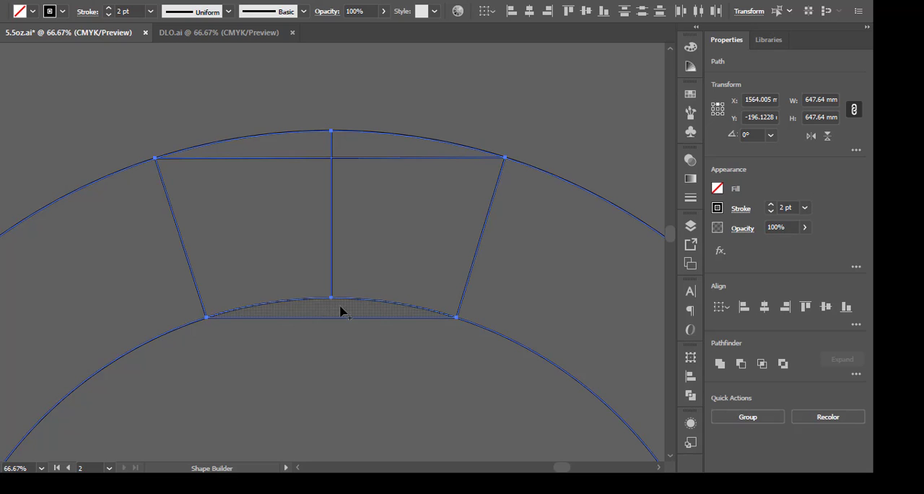
mouse_move(367, 315)
left_mouse_down()
mouse_move(359, 346)
mouse_move(393, 358)
left_mouse_up()
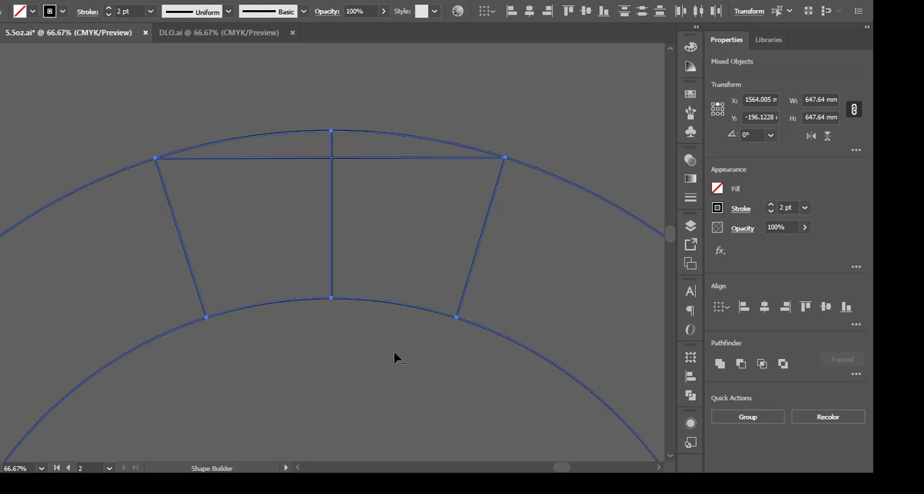
mouse_move(460, 368)
left_mouse_down()
mouse_move(611, 257)
mouse_move(625, 194)
left_mouse_up()
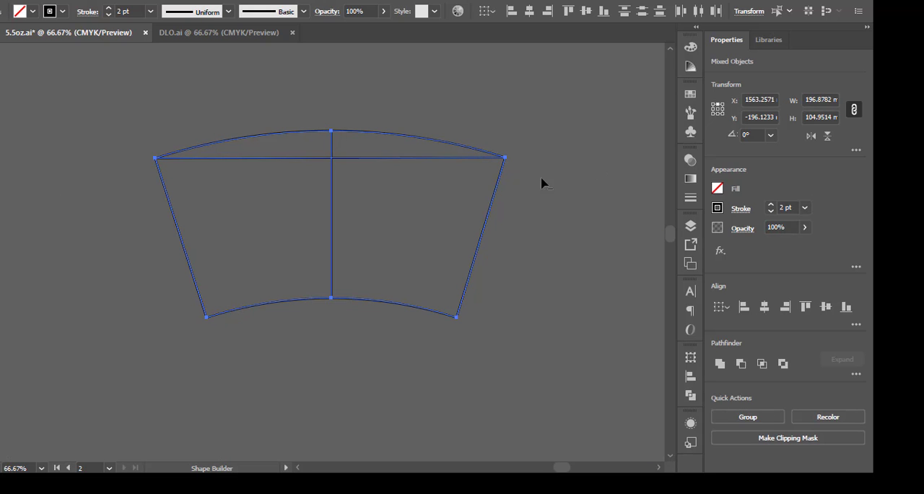
Merge the regions inside the fan into one closed shape with Shape Builder, removing the upper chord and central line.
mouse_move(378, 166)
left_mouse_down()
mouse_move(305, 149)
mouse_move(371, 257)
left_mouse_up()
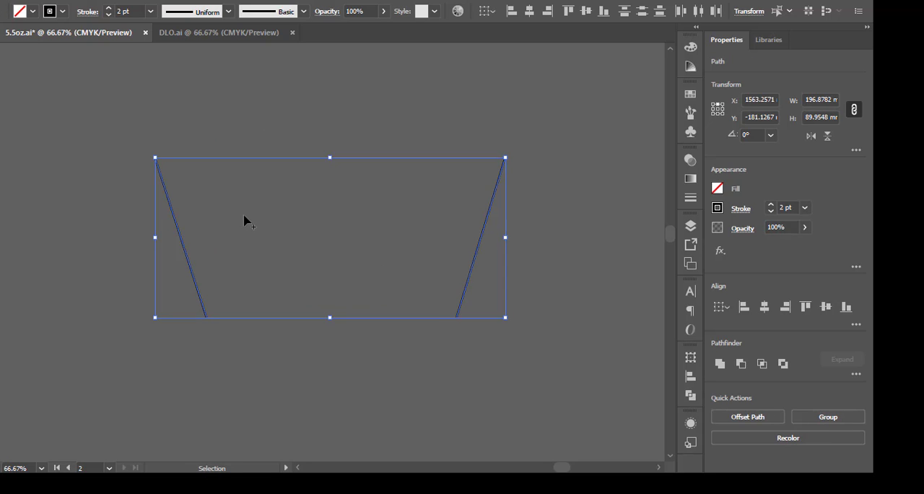
key("ctrl+z")
mouse_move(265, 199)
left_mouse_down()
mouse_move(363, 192)
mouse_move(304, 150)
mouse_move(210, 204)
left_mouse_up()
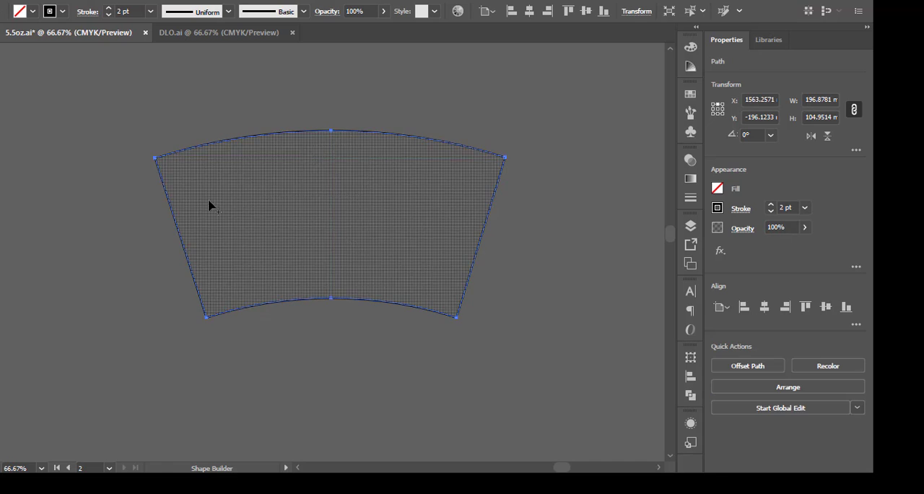
key("v")
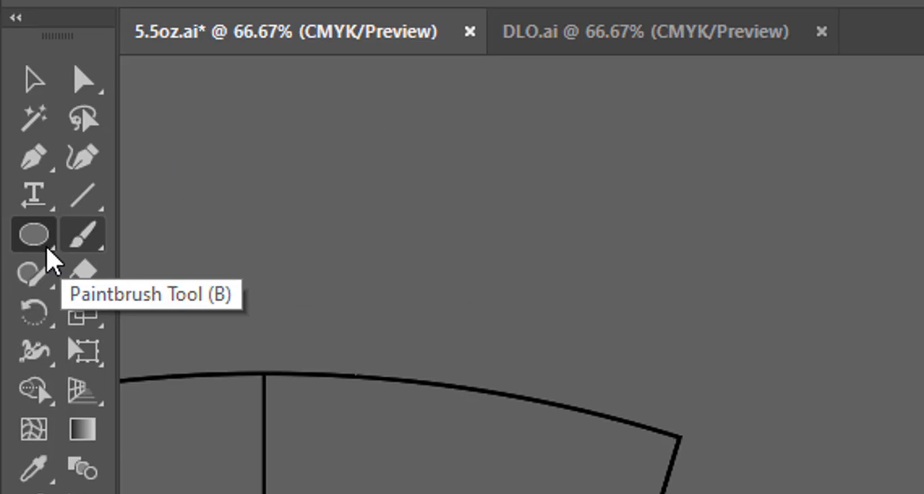
Draw a black rectangle about 186 mm wide and 96 mm high beside the fan template.
left_click(39, 240)
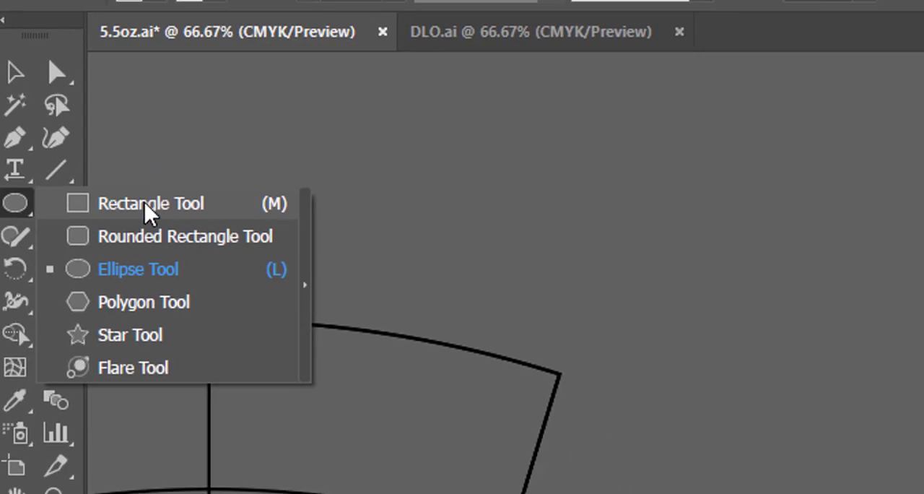
left_click(195, 237)
left_click_drag(293, 203, 624, 373)
left_click_drag(586, 312, 435, 245)
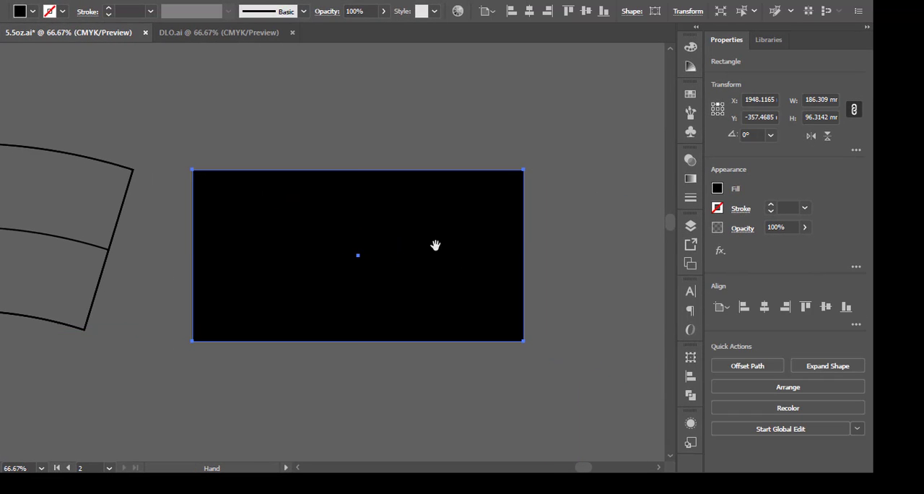
key("v")
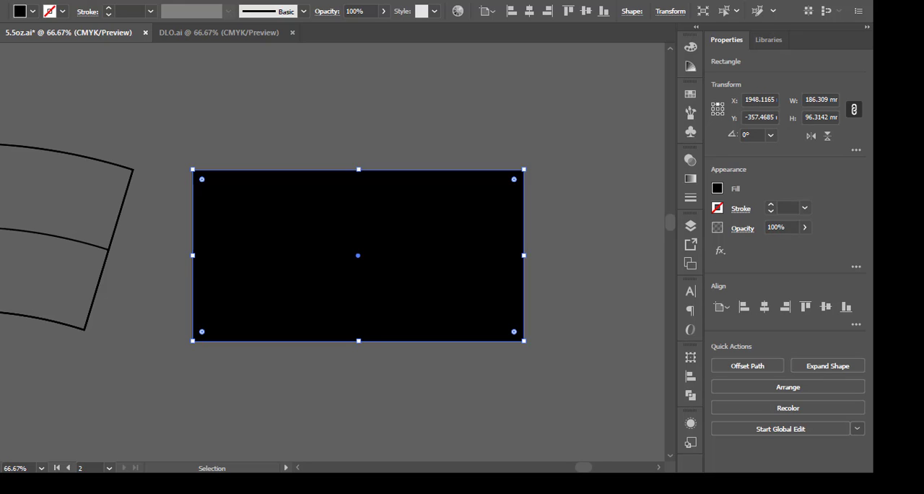
Draw a closed, self-crossing wavy path about 279 mm wide across the rectangle with the Curvature tool, extending past both sides.
key("shift+grave")
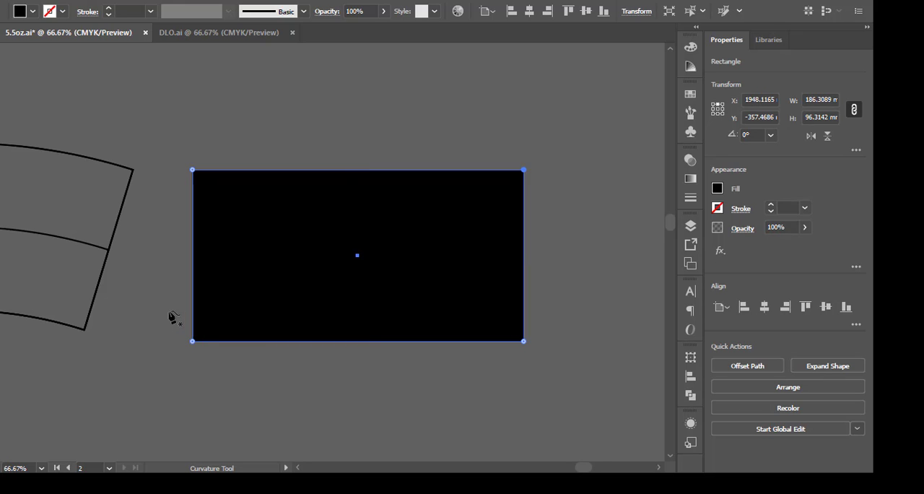
left_click(169, 311)
left_click(253, 241)
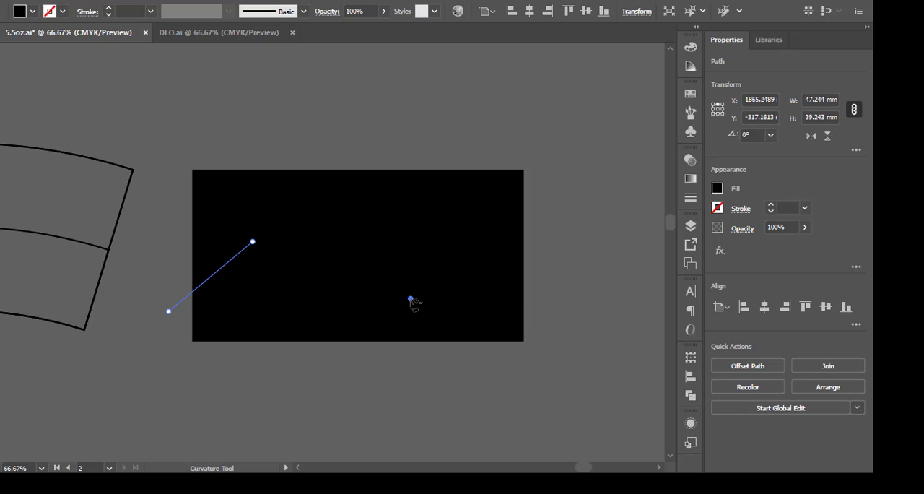
left_click(410, 298)
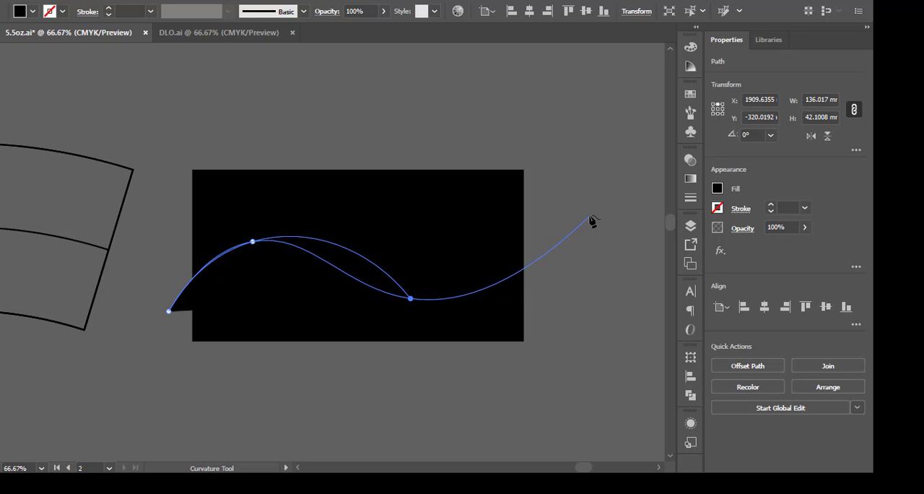
left_click(593, 190)
left_click(646, 285)
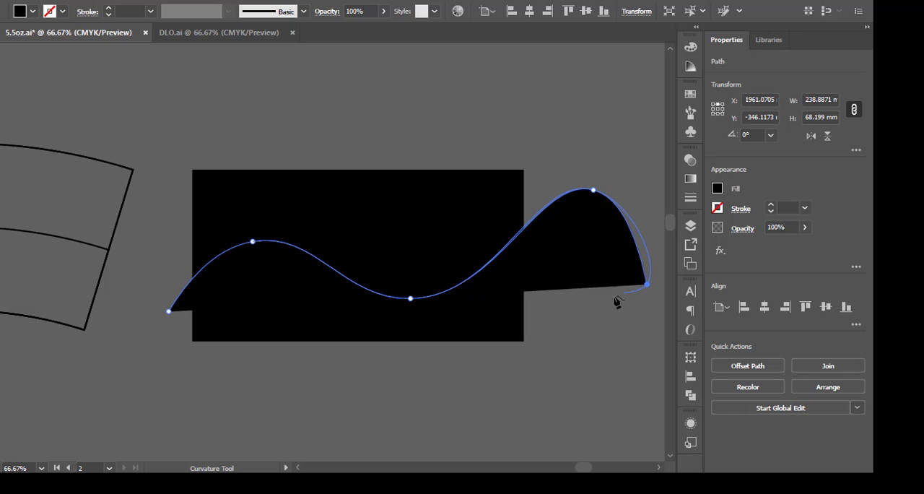
left_click(453, 204)
left_click(252, 291)
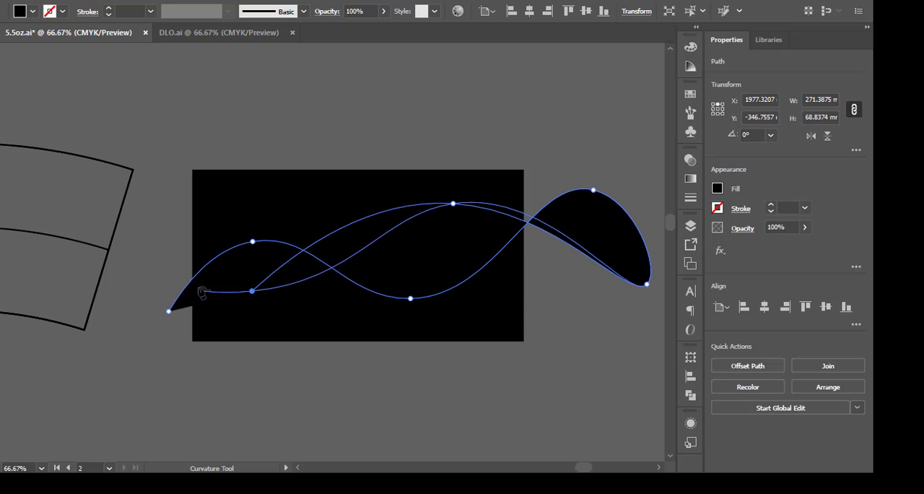
left_click(161, 260)
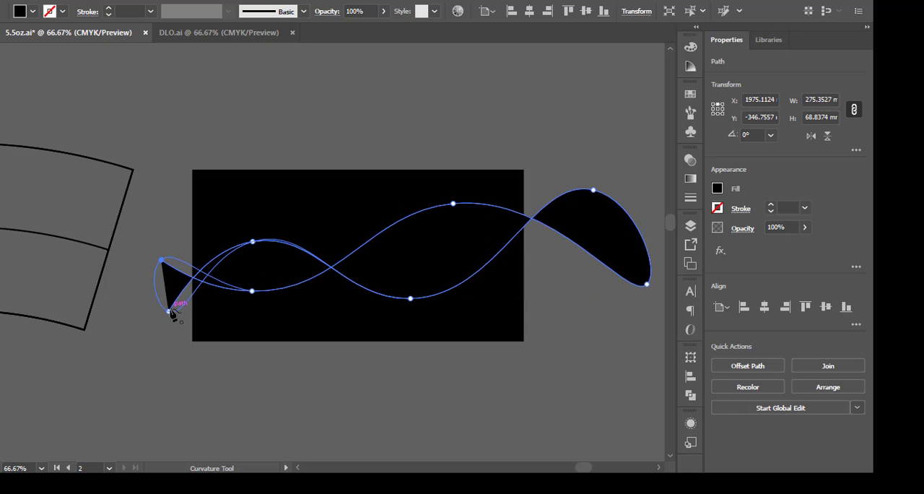
left_click(169, 312)
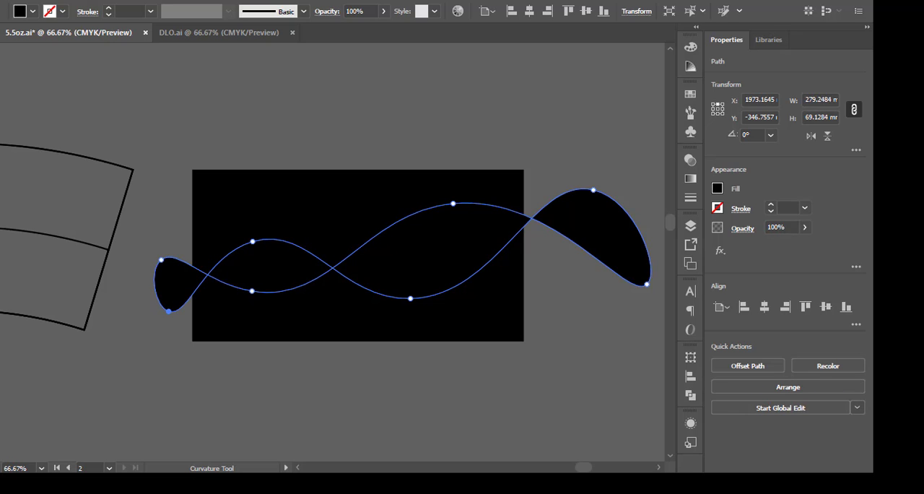
Swap the wavy path's fill to a stroke and color the stroke white (FFFFFF).
key("shift+x")
double_click(2, 252)
mouse_move(252, 241)
left_mouse_down()
mouse_move(253, 151)
mouse_move(221, 134)
left_mouse_up()
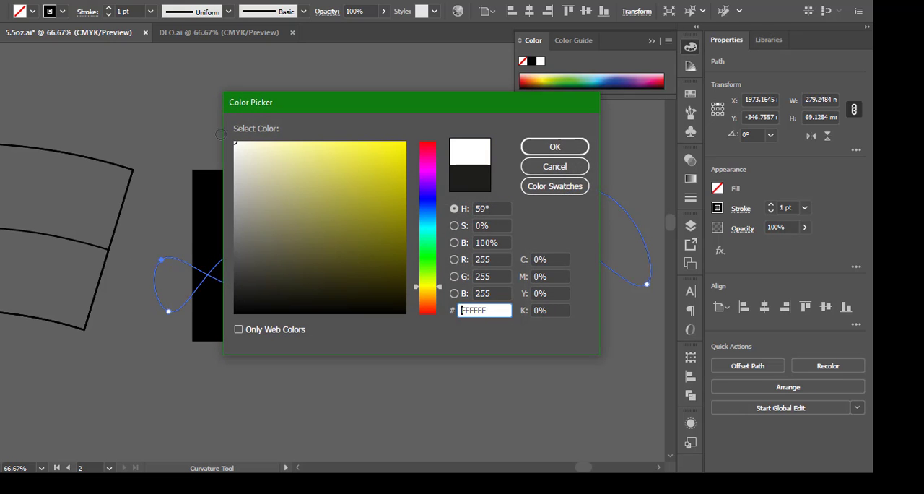
left_click(554, 146)
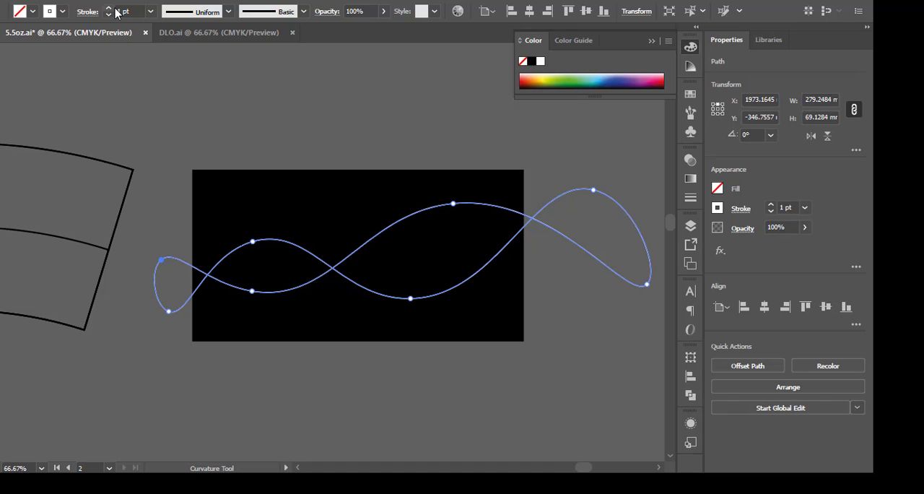
Set the wavy path's stroke weight to 2 pt and move the path down about 10 mm.
left_click(109, 8)
left_click(109, 8)
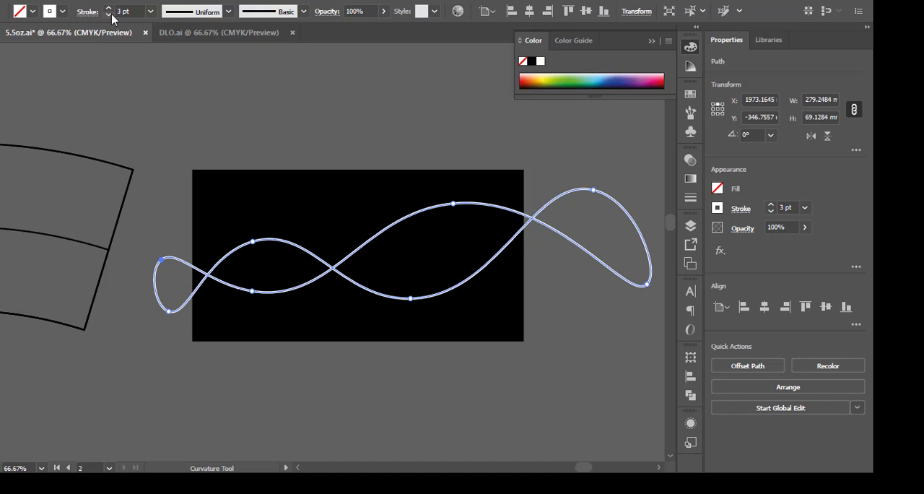
left_click(109, 13)
key("v")
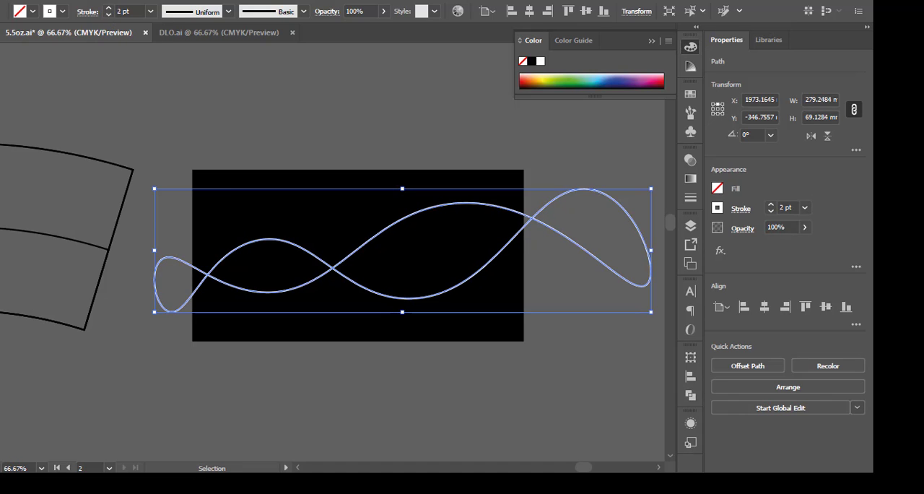
left_click(254, 138)
left_click_drag(385, 231, 385, 251)
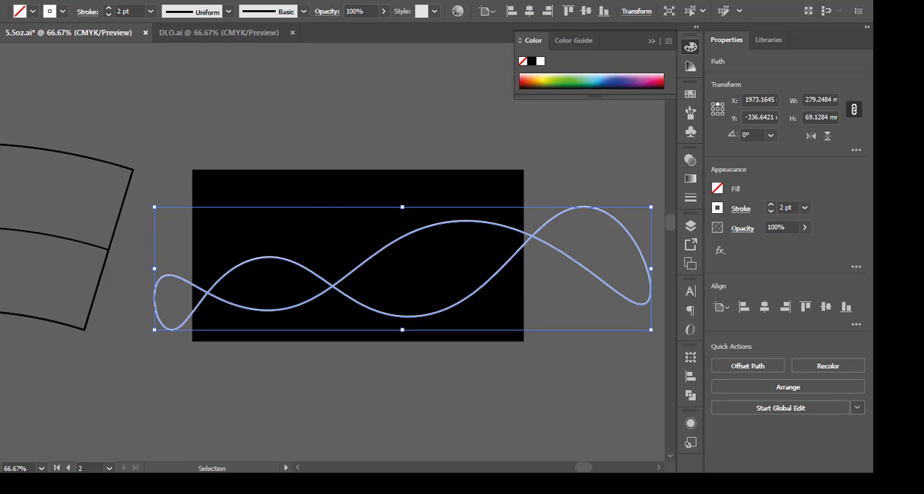
Add the text Arabica in Robusta Demo above the rectangle and enlarge it to about 55 pt.
key("t")
left_click(311, 143)
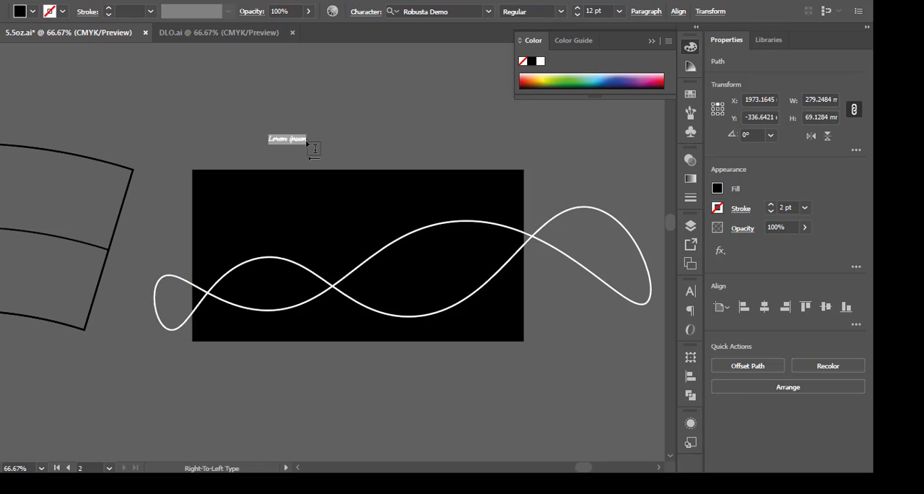
key("super+space")
key("super+space")
key("super+space")
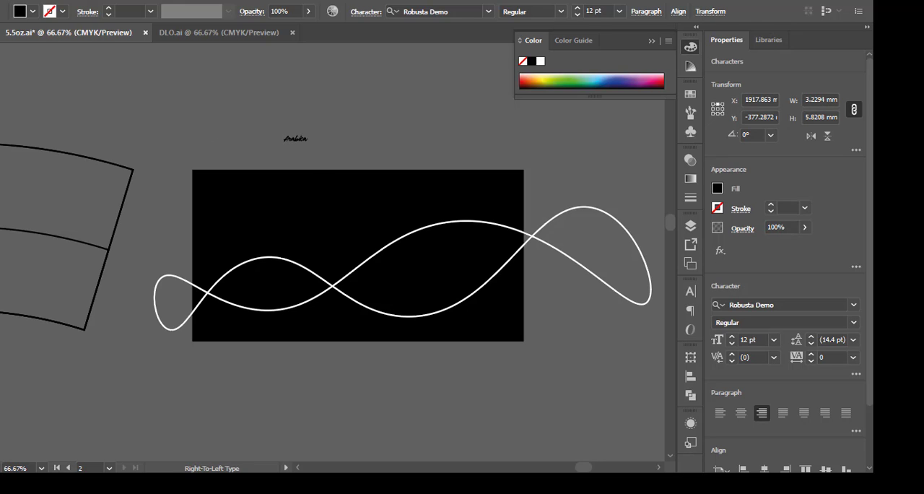
key("Escape")
left_click_drag(314, 148, 391, 149)
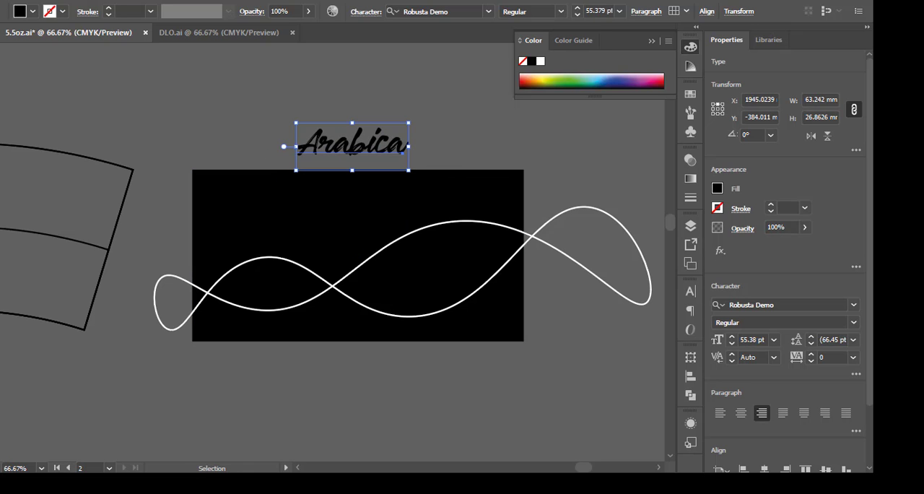
Fill the Arabica text with white (FFFFFF).
double_click(1, 339)
left_click_drag(307, 188, 231, 137)
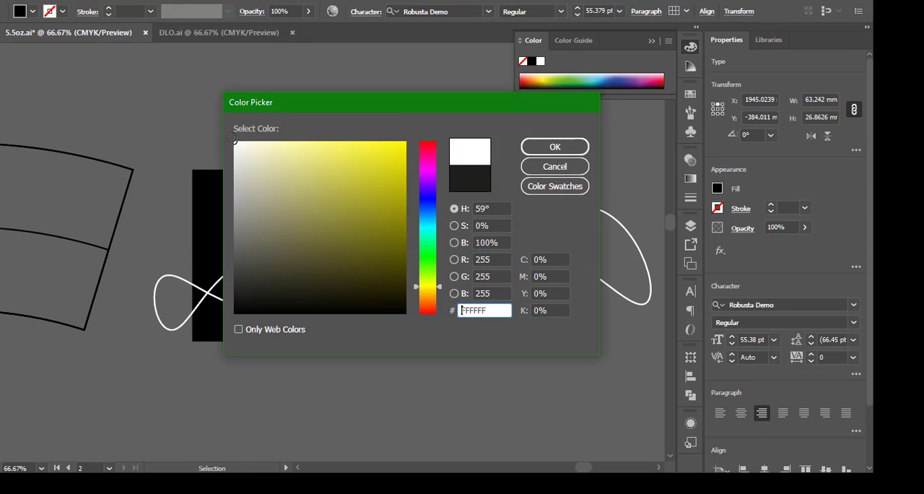
left_click(552, 146)
Move the Arabica text onto the black rectangle and lower the wavy path beneath it.
left_click_drag(385, 152, 381, 266)
left_click_drag(423, 233, 401, 245)
left_click(320, 123)
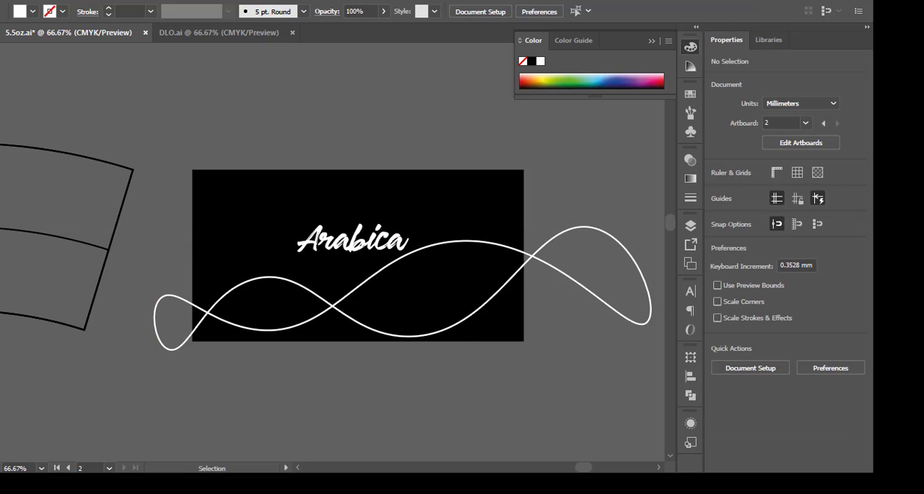
Draw a white ellipse above the rectangle, about 14 mm wide and 19 mm high, tilted about 20°.
left_click(0, 118)
left_click(7, 151)
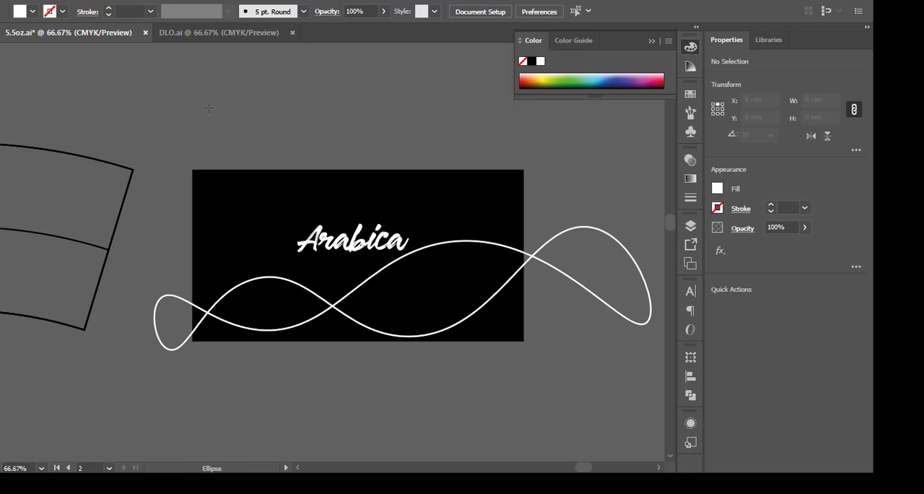
left_click_drag(209, 107, 245, 143)
key("ctrl+equal")
key("ctrl+equal")
key("ctrl+equal")
key("ctrl+equal")
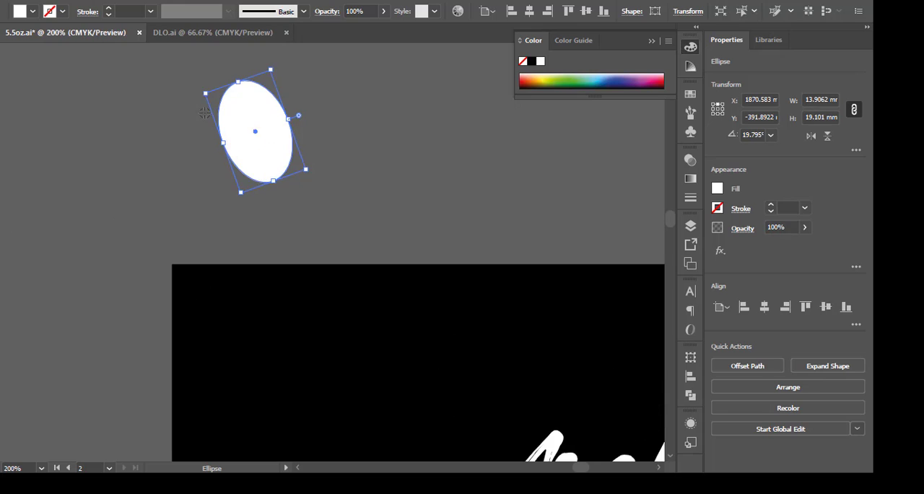
Draw a closed white shape with the Pen tool from the ellipse's upper anchor, bulging past its left side to the lower anchor and straight back.
key("p")
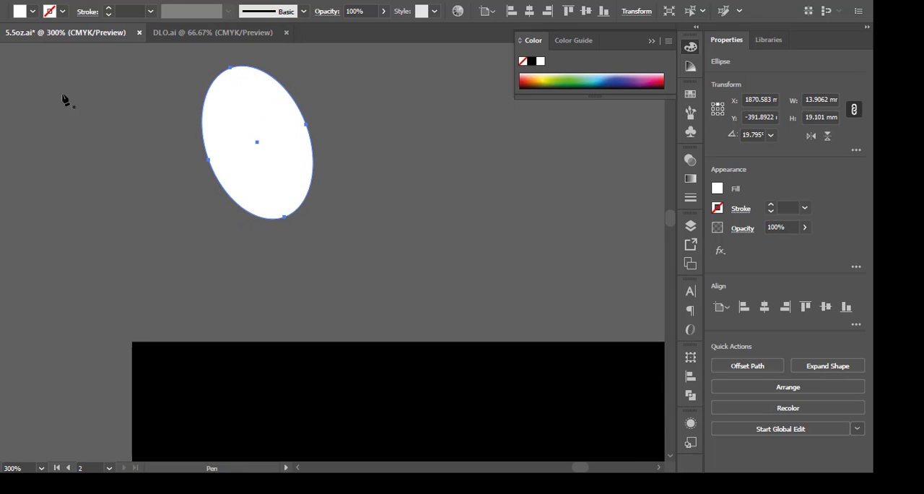
left_click(49, 83)
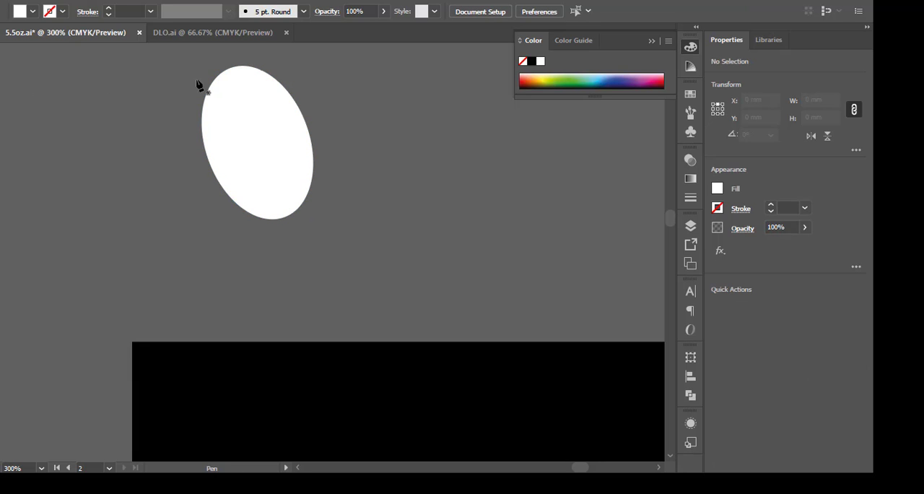
left_click(228, 69)
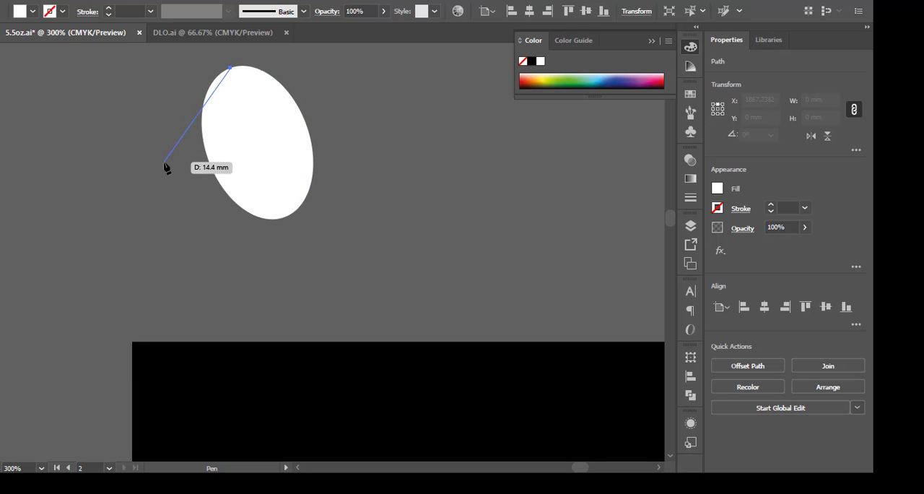
left_click_drag(177, 163, 180, 187)
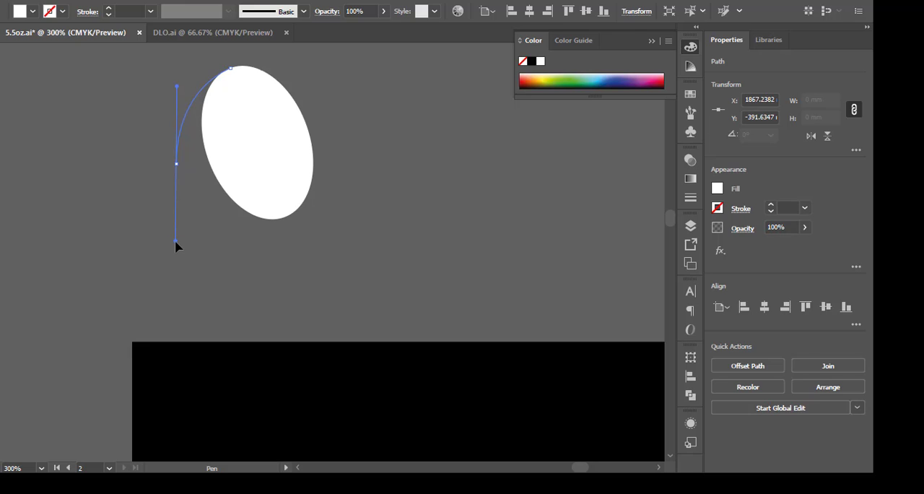
left_click_drag(289, 221, 287, 221)
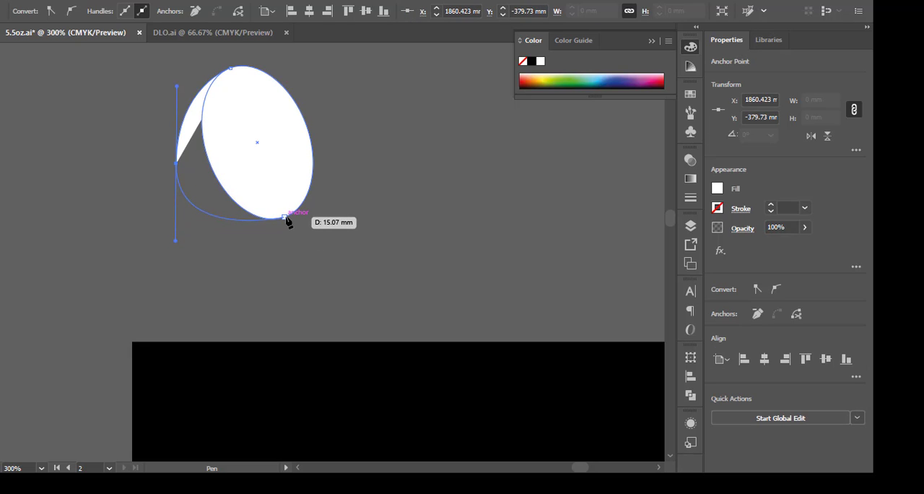
left_click(285, 217)
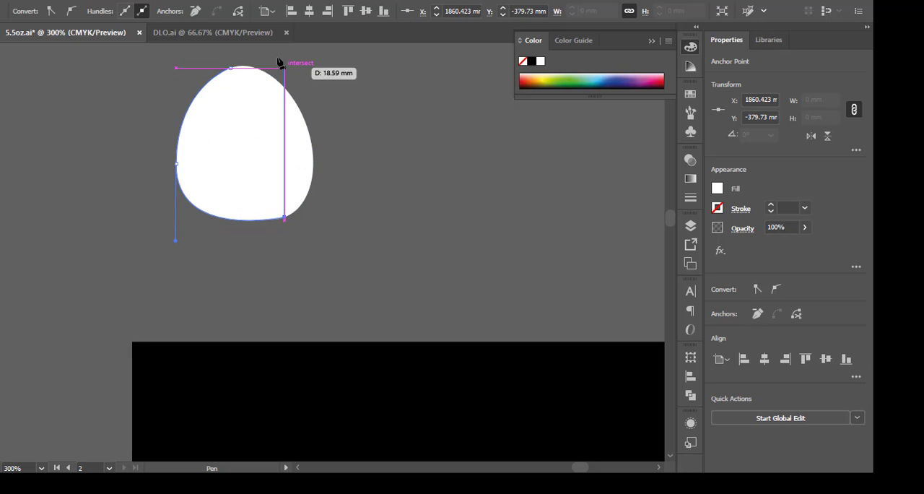
left_click(230, 68)
Tilt the direction handles of the curved shape's left anchor and move that anchor about 1.7 mm towards the ellipse.
key("a")
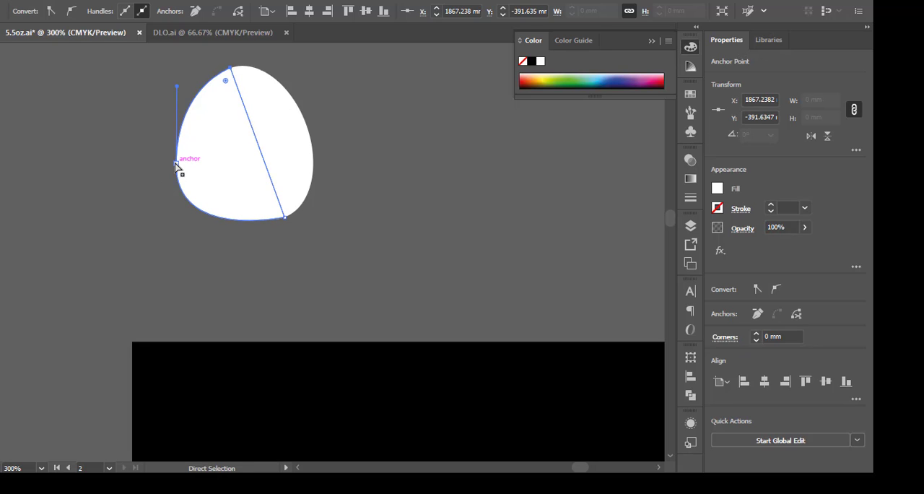
left_click(177, 163)
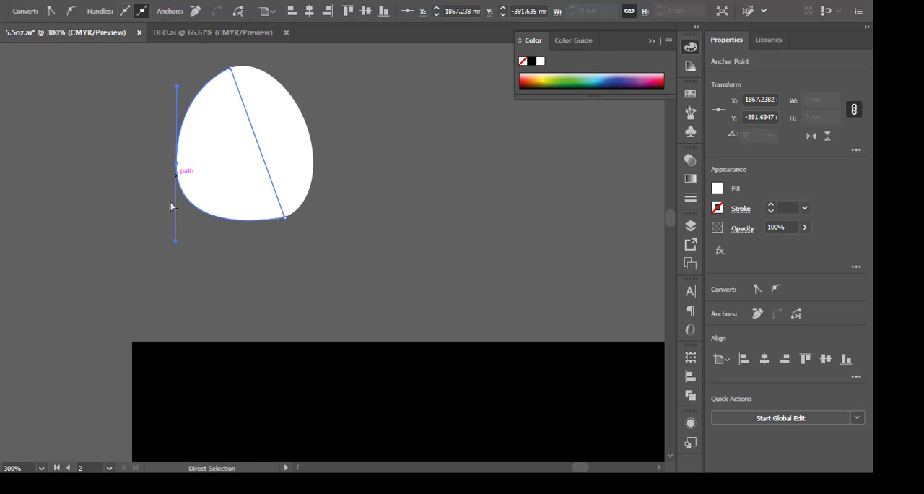
left_click(185, 239)
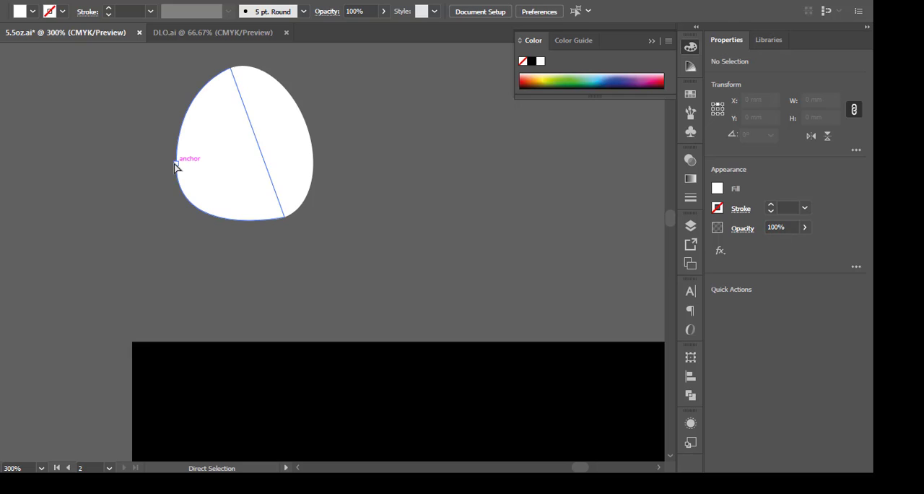
left_click(177, 163)
left_click_drag(174, 243, 191, 246)
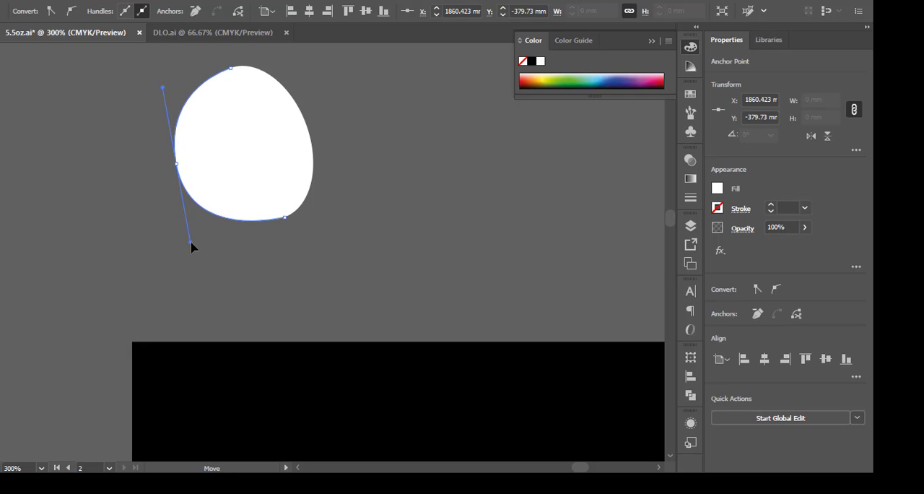
mouse_move(179, 165)
left_mouse_down()
mouse_move(192, 168)
mouse_move(186, 163)
left_mouse_up()
Bring the white ellipse in front of the curved shape.
key("v")
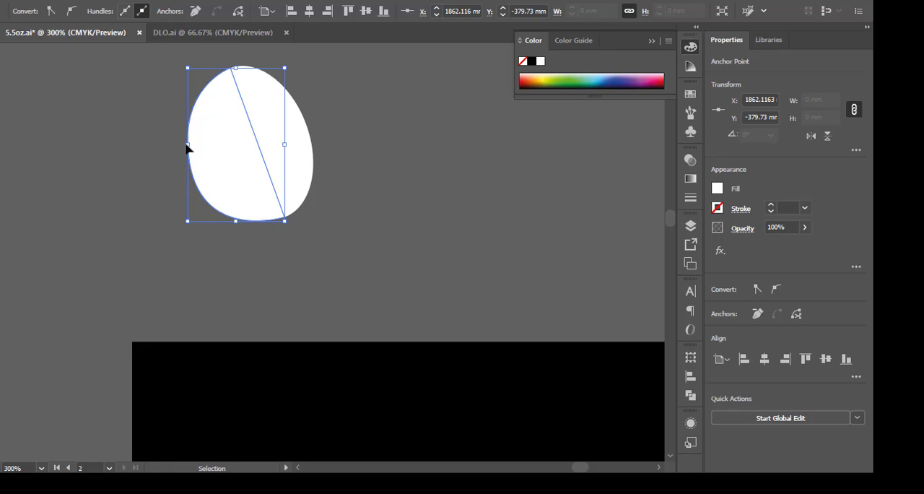
right_click(304, 166)
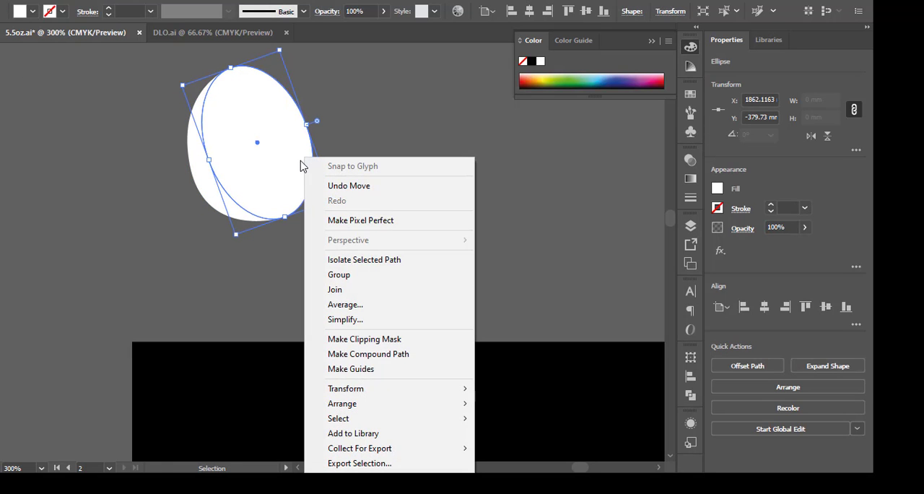
mouse_move(355, 406)
left_click(173, 402)
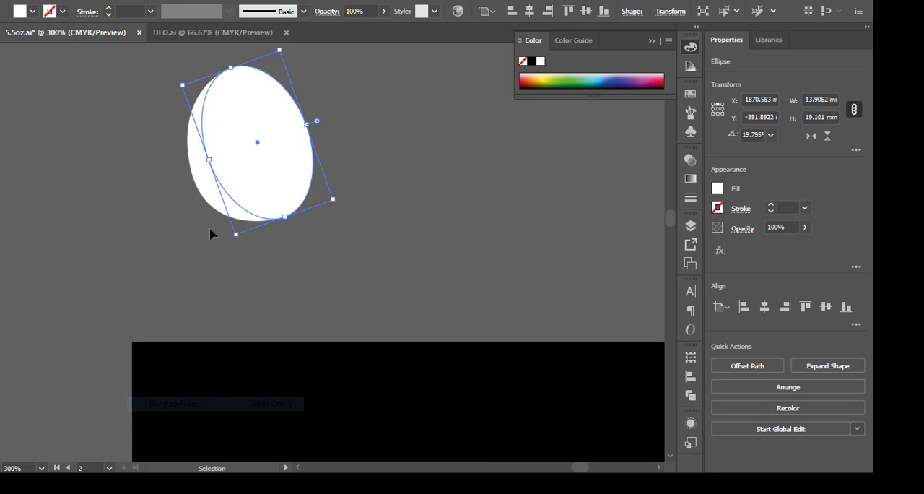
key("a")
left_click(209, 184)
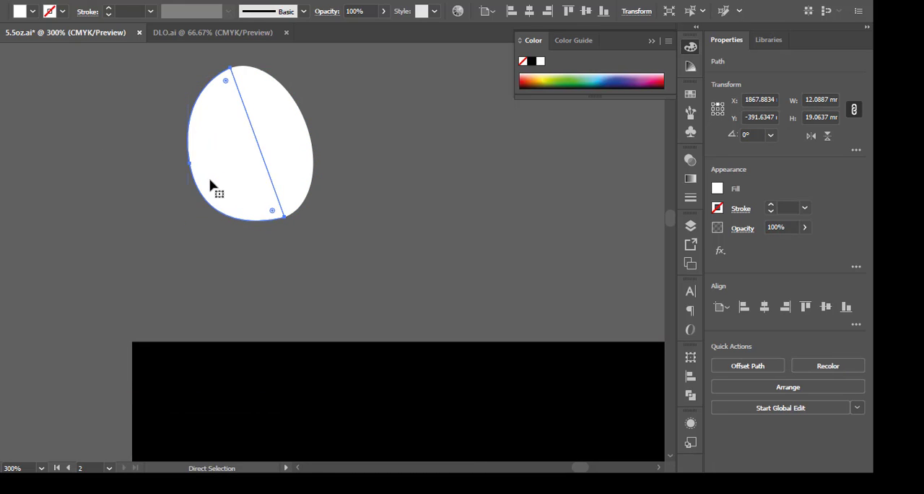
key("v")
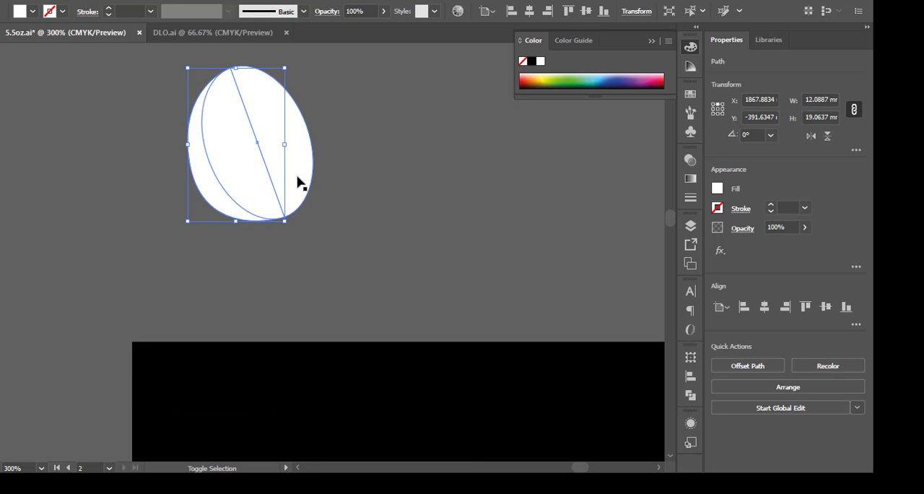
left_click(295, 180)
left_click(195, 128, "shift")
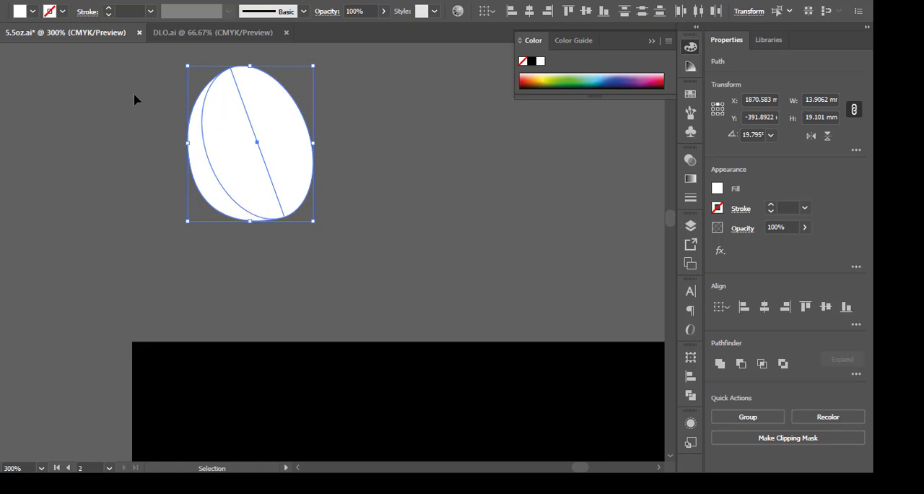
left_click(424, 309)
left_click(273, 146)
double_click(1, 288)
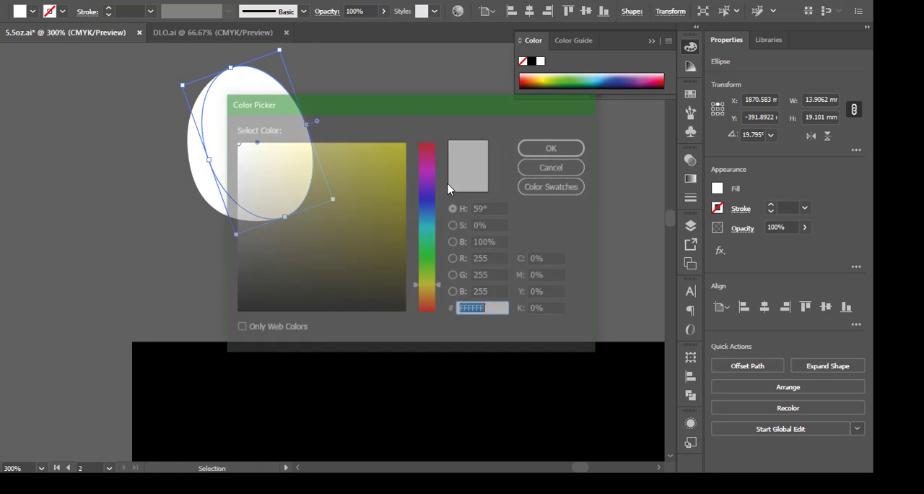
type("193D0D")
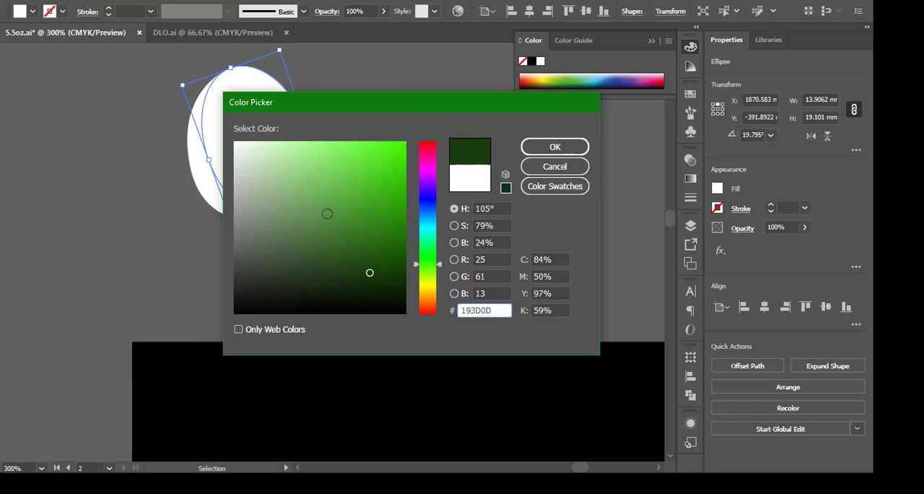
key("ctrl+z")
left_click(527, 146)
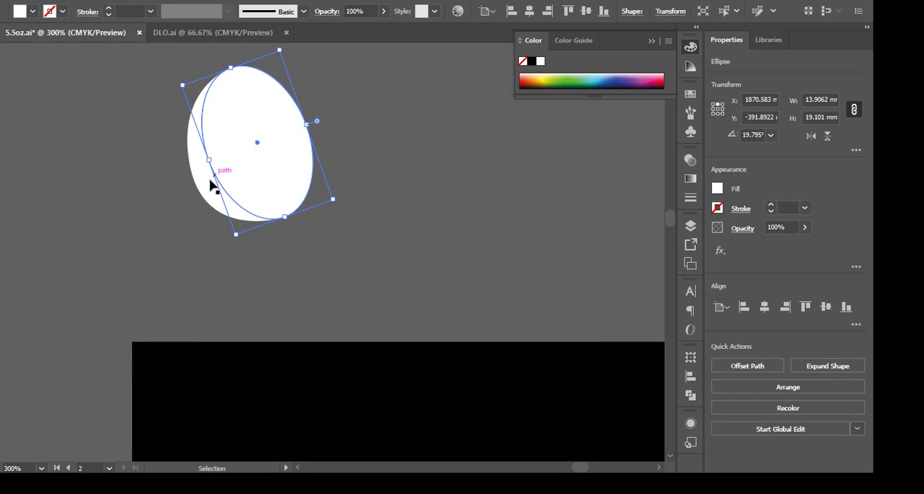
left_click(211, 185)
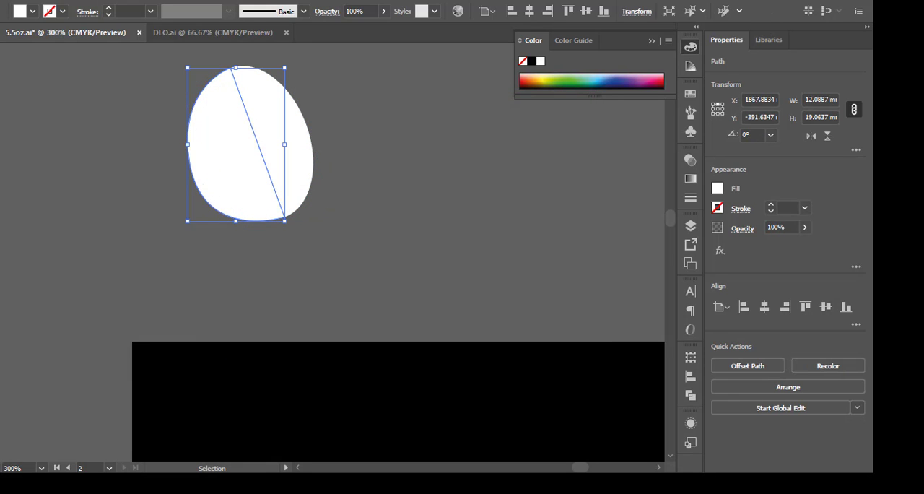
left_click_drag(375, 231, 375, 231)
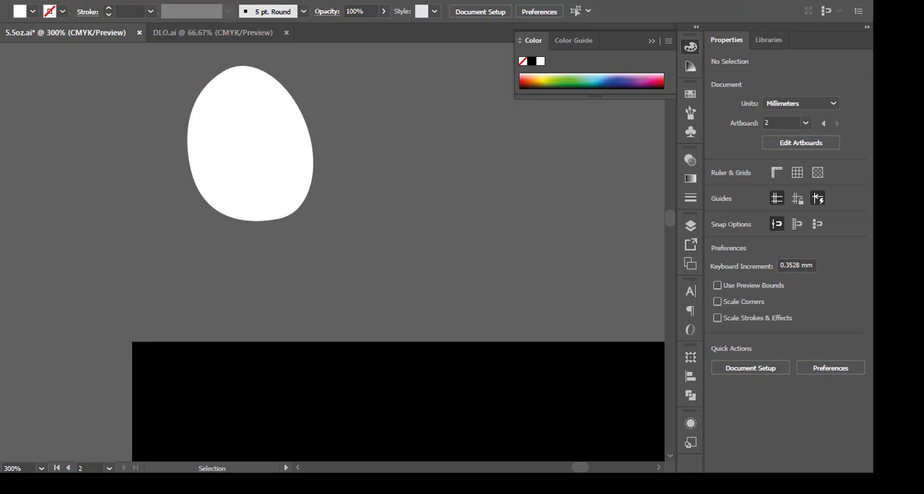
Draw a straight line about 21.5 mm long from the ellipse's upper anchor to just beyond the bottom of the bean shape.
key("p")
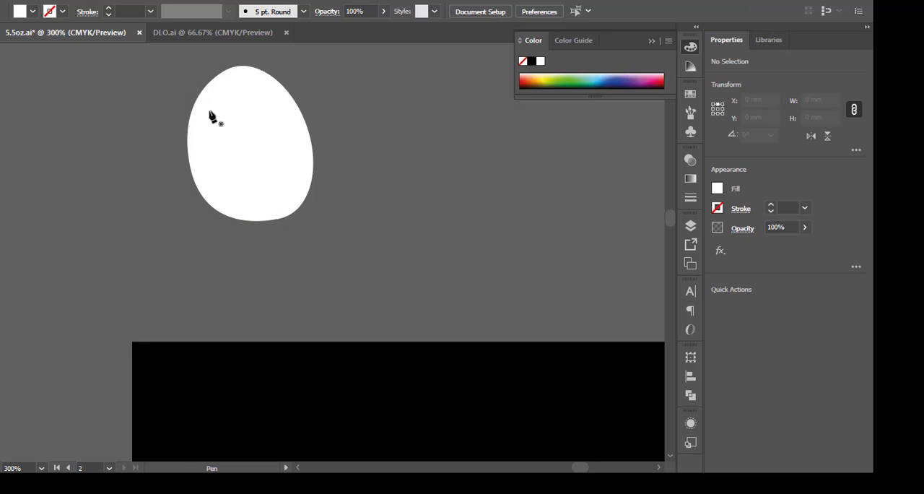
left_click(230, 67)
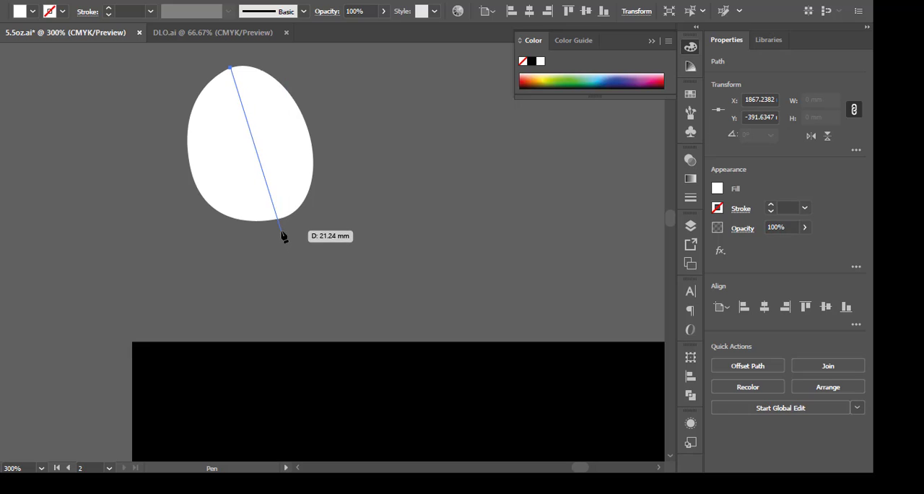
left_click(282, 232)
key("Escape")
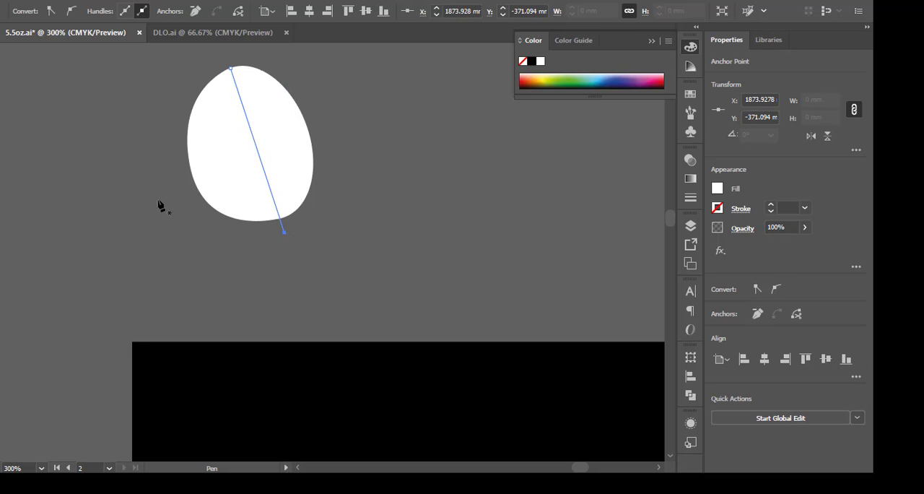
key("v")
key("ctrl+a")
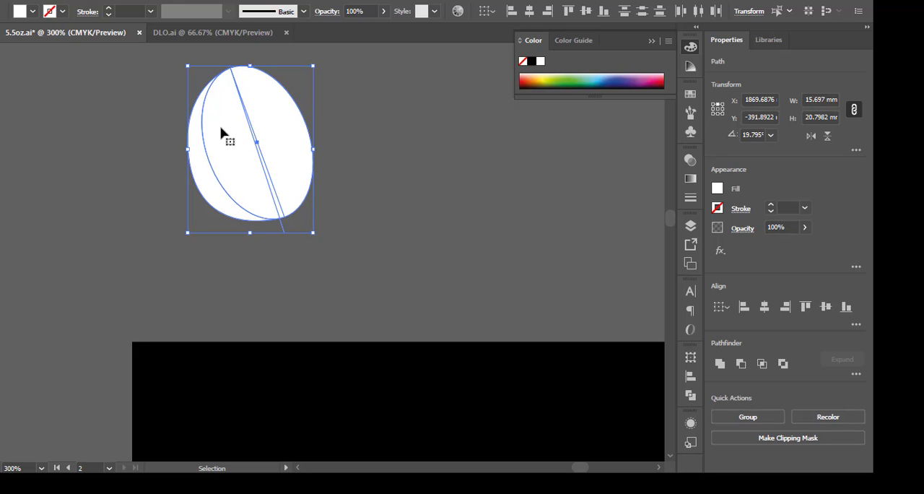
left_click(391, 148)
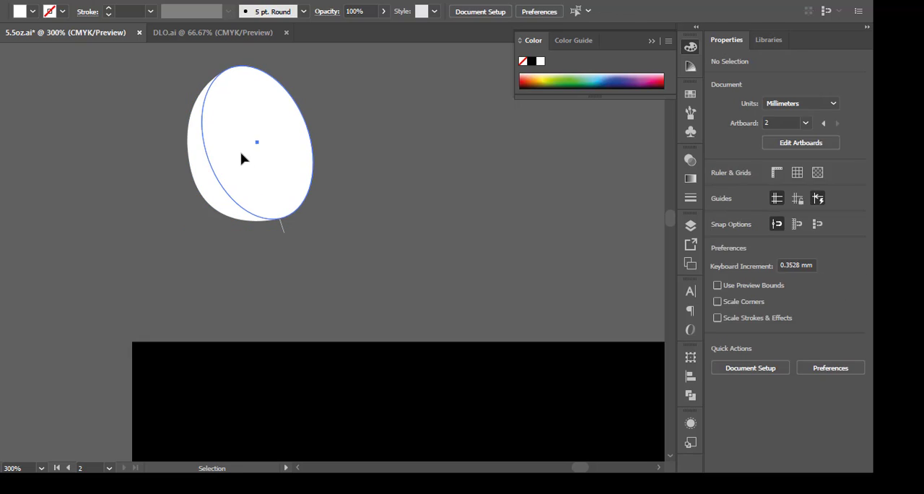
Duplicate the ellipse in place and enlarge the copy to about 15 mm wide and 20.5 mm high.
left_click(241, 157)
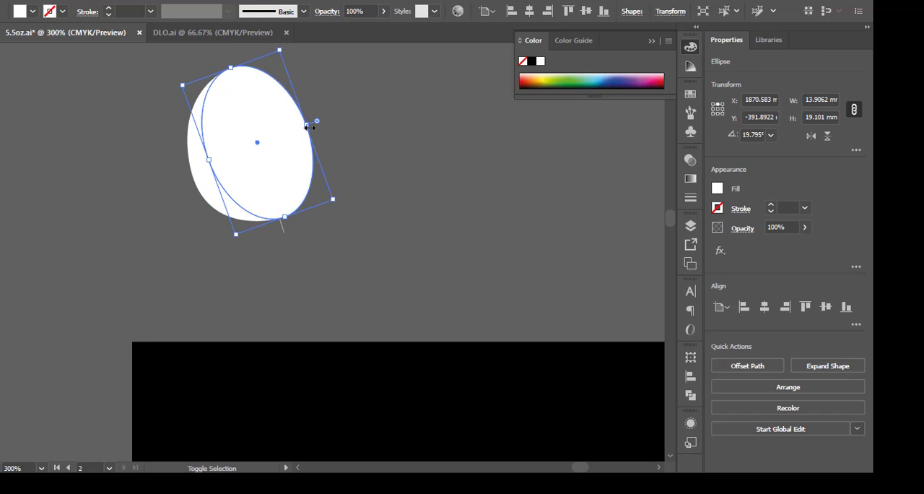
left_click_drag(310, 128, 316, 125)
left_click_drag(420, 266, 131, 83)
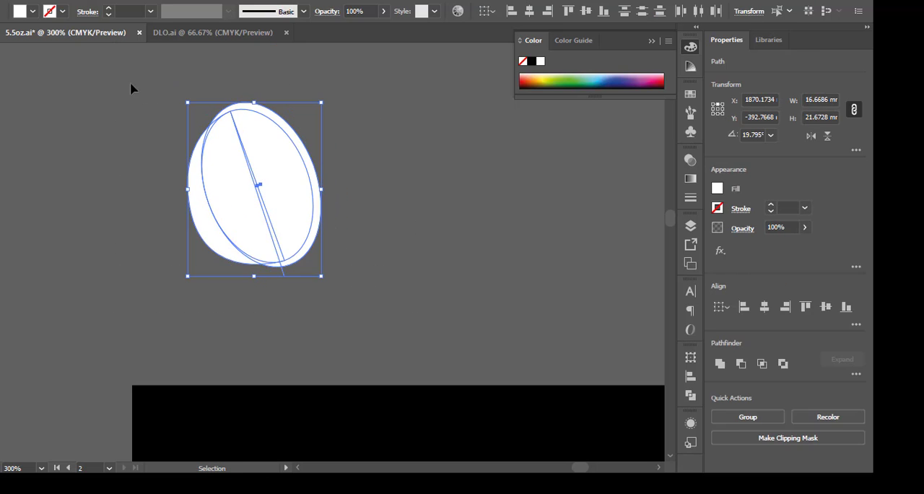
Move the enlarged ellipse so its right and lower edges line up with the smaller ellipse, and select all the overlapping shapes.
left_click(339, 209)
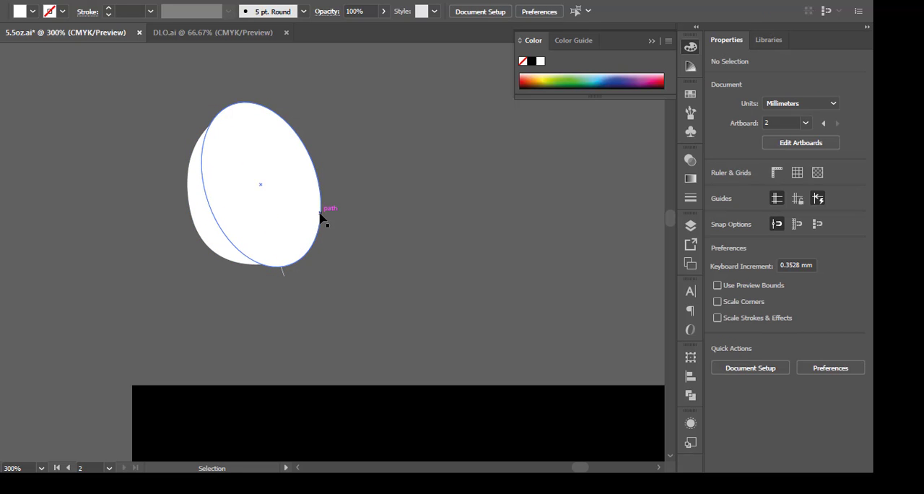
left_click_drag(320, 217, 321, 222)
key("ctrl+a")
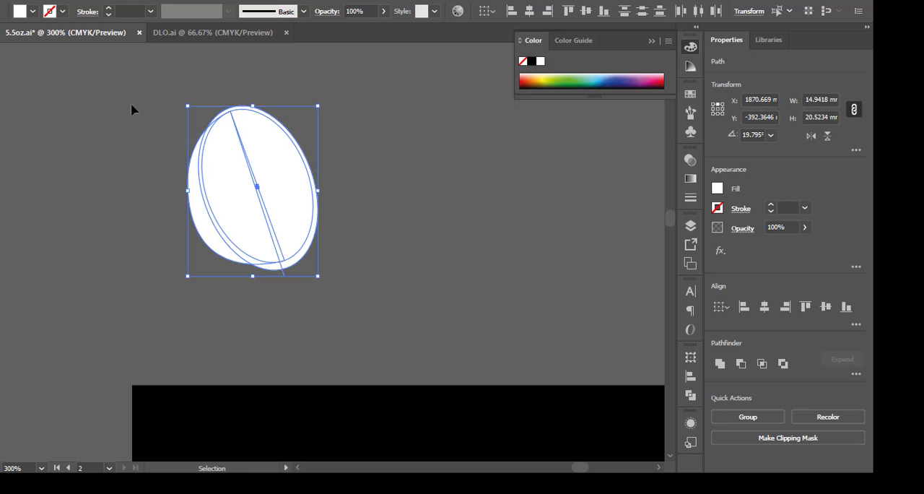
left_click(366, 261)
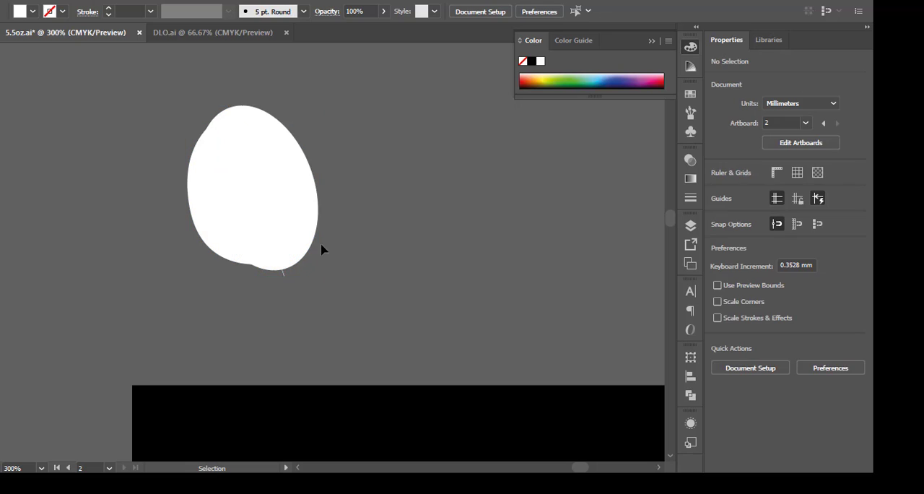
left_click_drag(316, 233, 315, 227)
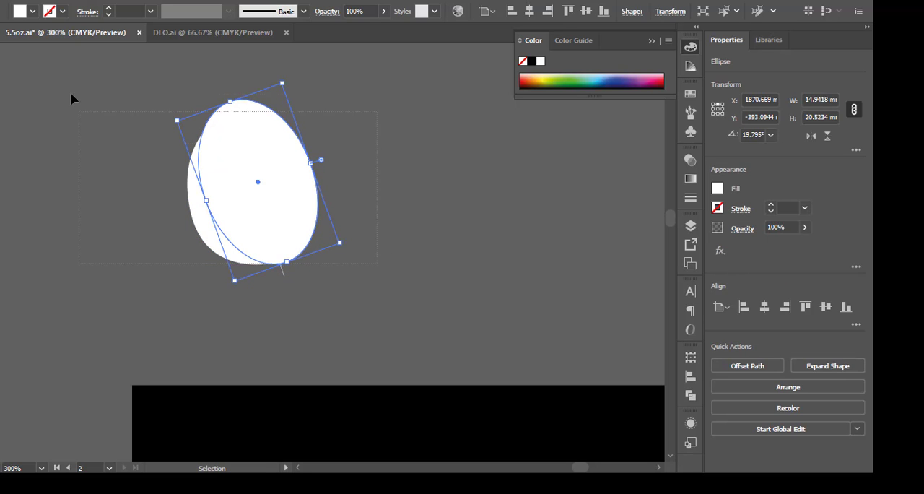
key("ctrl+a")
left_click(328, 227)
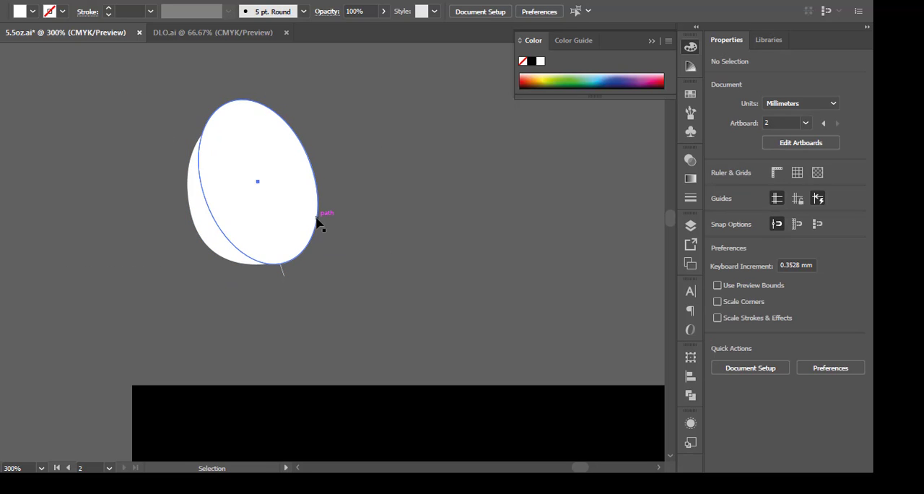
left_click_drag(315, 222, 313, 221)
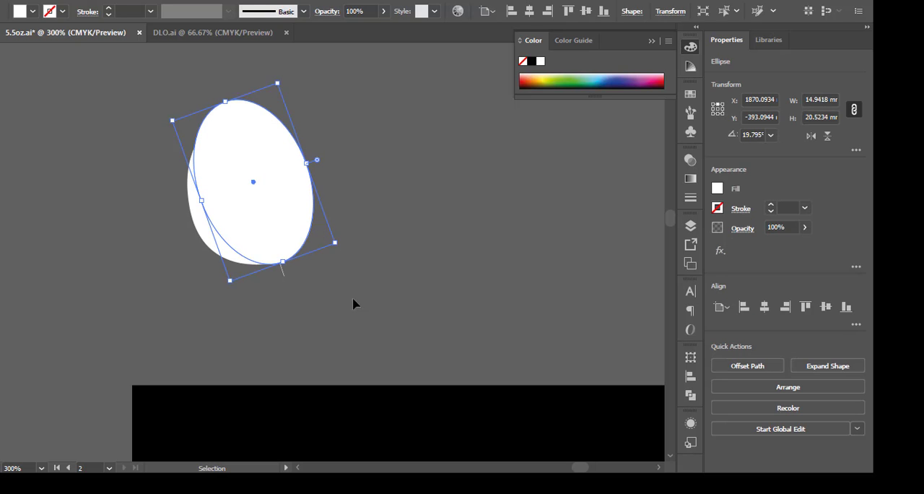
key("ctrl+a")
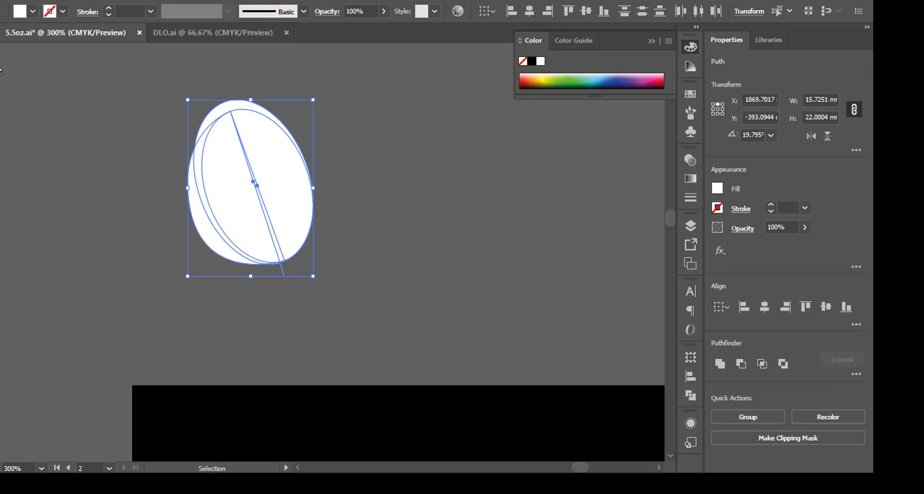
Use the Shape Builder tool to remove the excess regions outside the bean, the thin slit wedge and the curved strip beside it.
key("shift+w")
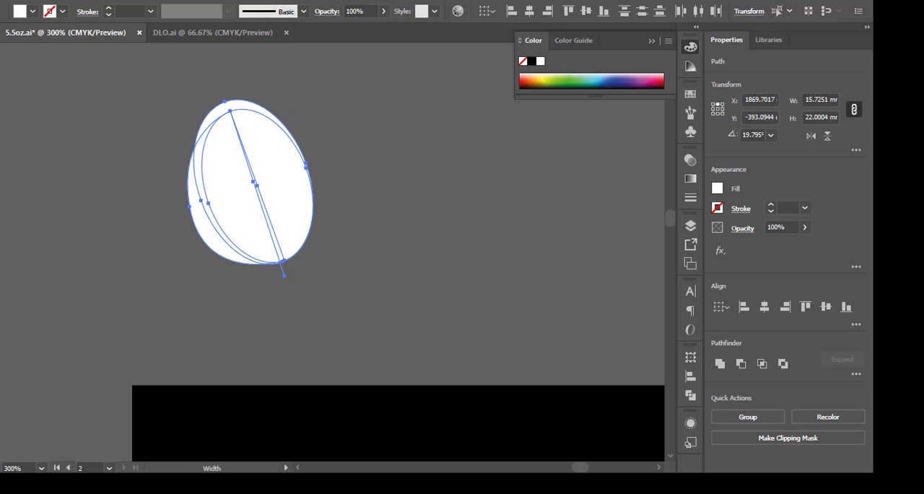
left_click(219, 109, "alt")
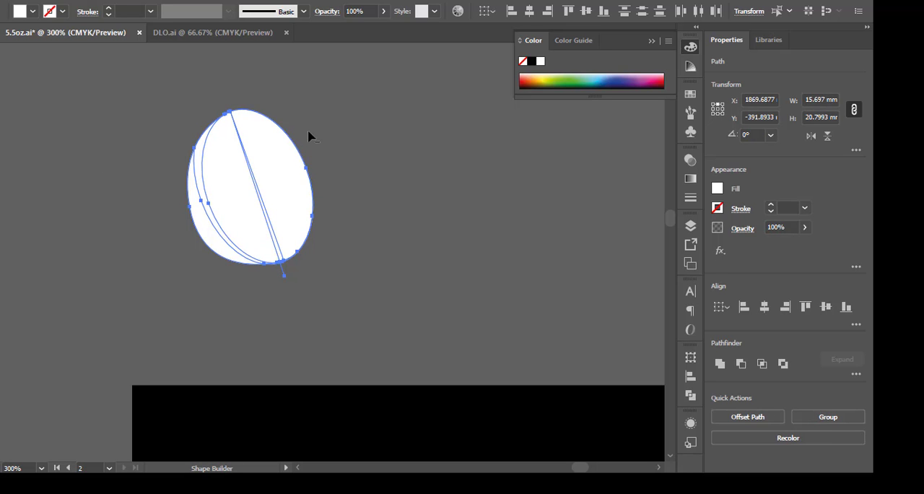
scroll(274, 251, "up", 3)
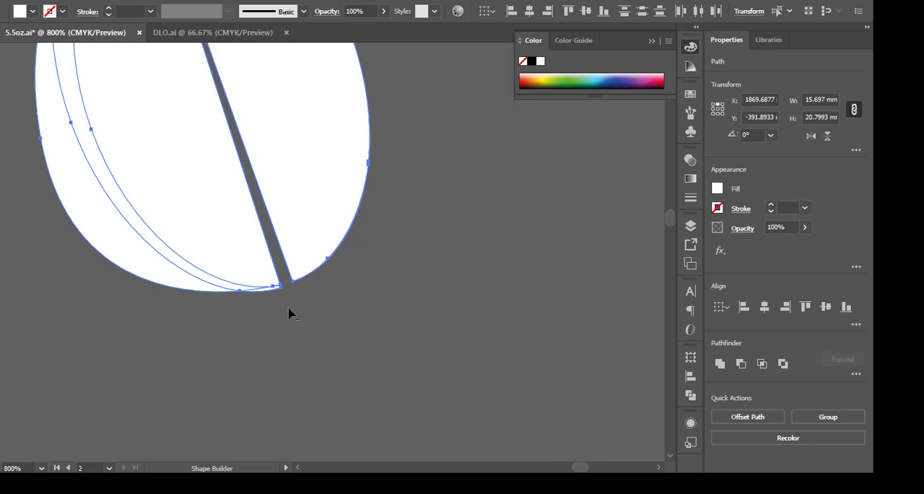
left_click(252, 290, "alt")
scroll(282, 307, "down", 3)
scroll(245, 247, "up", 2)
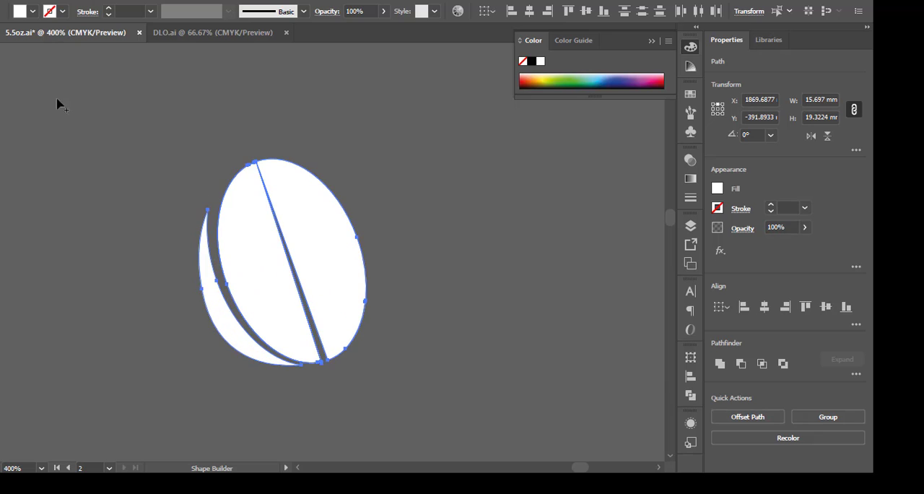
key("v")
left_click(469, 134)
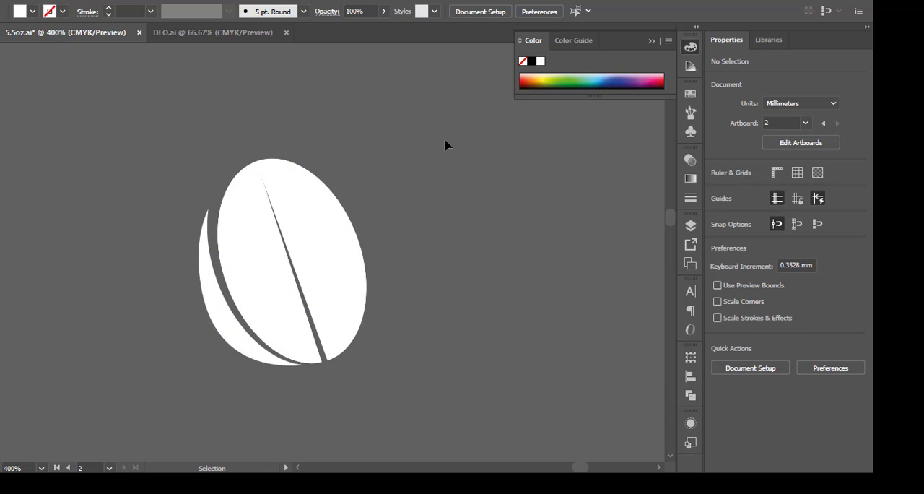
Group all the coffee bean pieces and move the group onto the black rectangle just below the Arabica lettering.
scroll(245, 134, "down", 3)
scroll(328, 198, "down", 1)
left_click(264, 153)
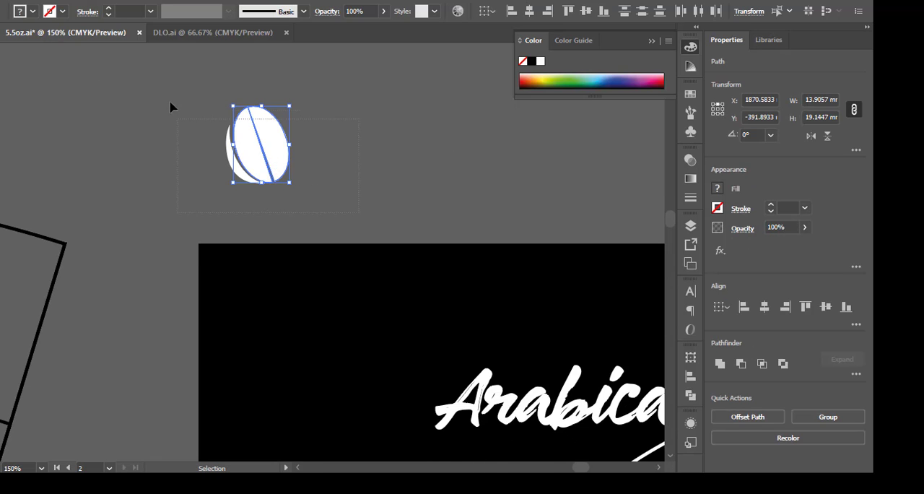
left_click_drag(170, 102, 167, 100)
right_click(267, 140)
left_click(308, 222)
scroll(225, 156, "down", 2)
key("space")
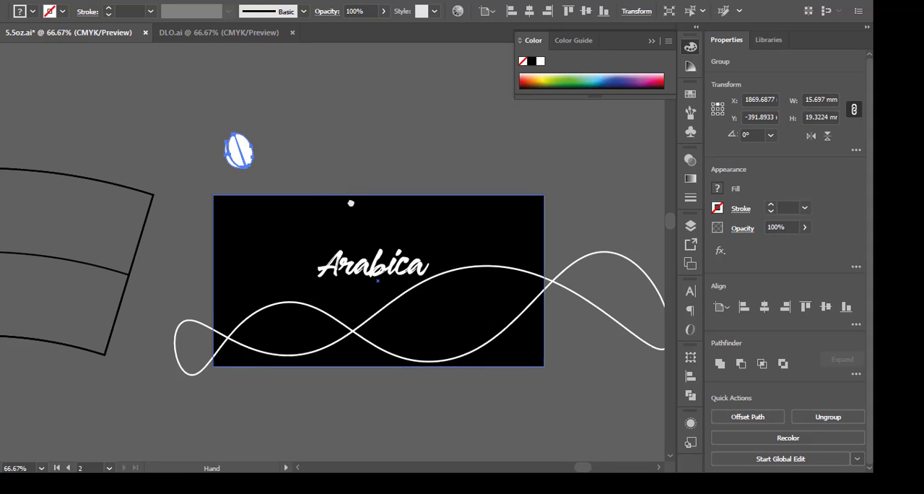
left_click_drag(351, 203, 285, 176)
left_click_drag(185, 124, 295, 267)
Move the bottom anchor point of the bean's right half outward along the bean's edge.
scroll(294, 267, "up", 3)
left_click(272, 310)
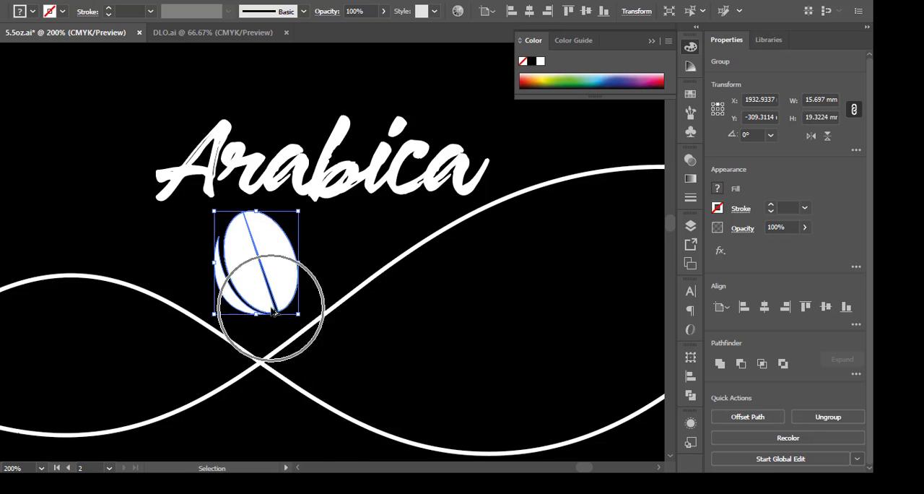
scroll(273, 311, "up", 4)
key("a")
left_click(305, 340)
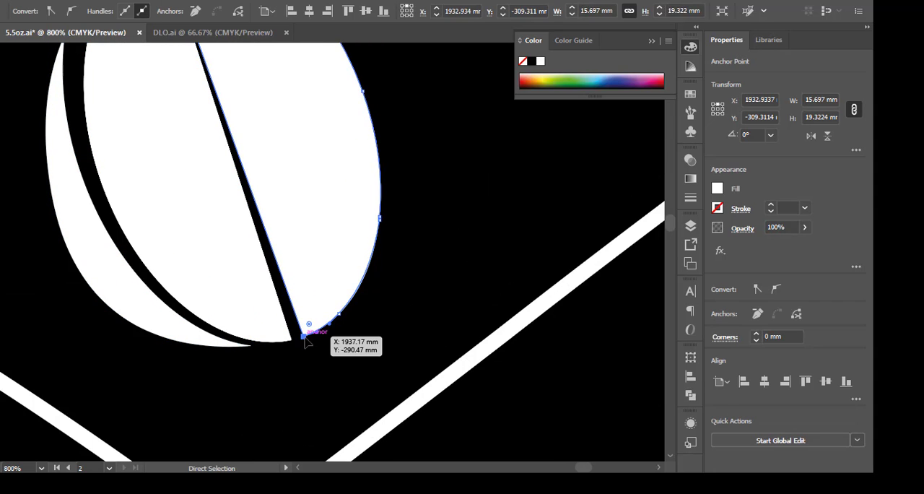
left_click_drag(305, 340, 320, 329)
key("v")
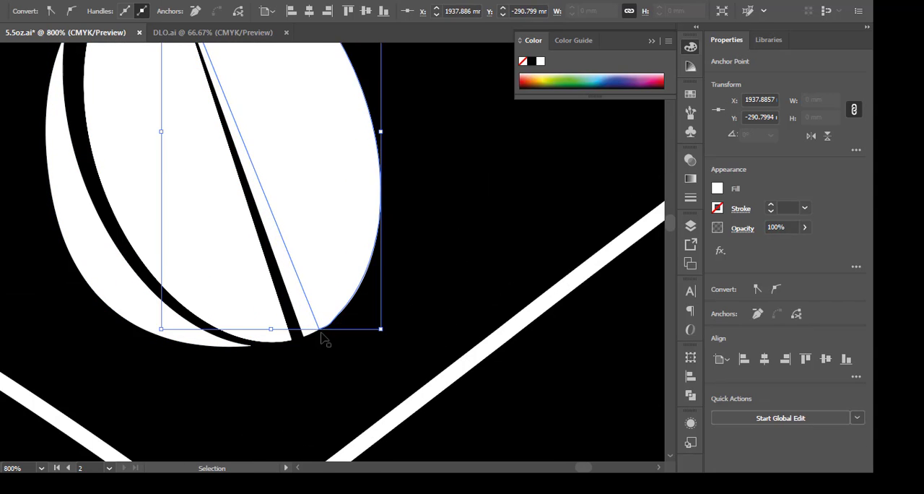
Move the remaining bottom anchor of the underlying right half to the same spot, widening the bean's slit.
scroll(319, 333, "down", 3)
scroll(318, 334, "up", 4)
left_click(306, 303)
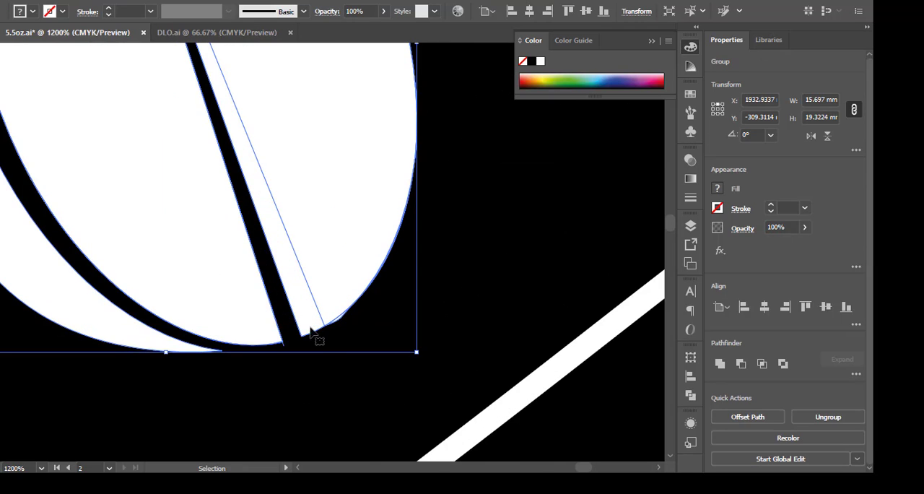
key("a")
left_click_drag(306, 340, 330, 324)
key("v")
scroll(332, 332, "down", 3)
left_click(373, 326)
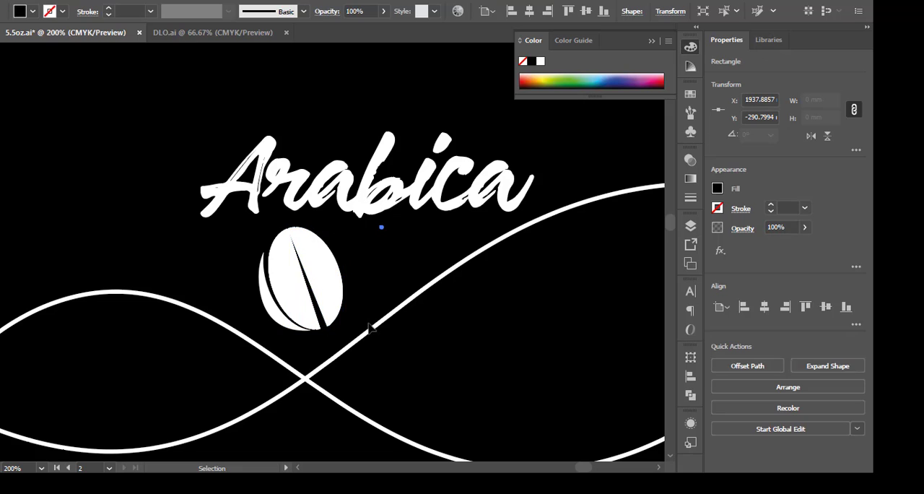
Place the bean near the black rectangle's left edge and scatter four copies around the lettering, rotated 135° and about 188°.
scroll(371, 325, "down", 3)
scroll(348, 311, "up", 4)
left_click(332, 285)
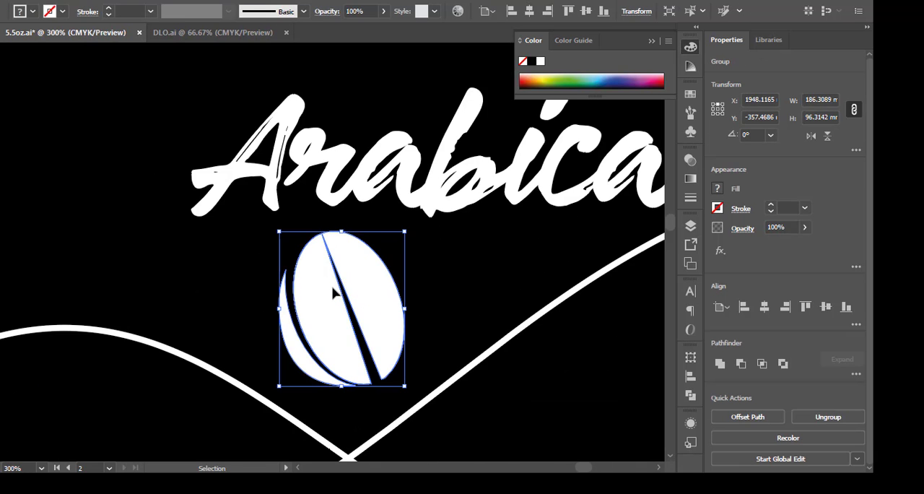
left_click_drag(329, 317, 382, 341)
scroll(359, 316, "down", 4)
left_click_drag(314, 285, 451, 252)
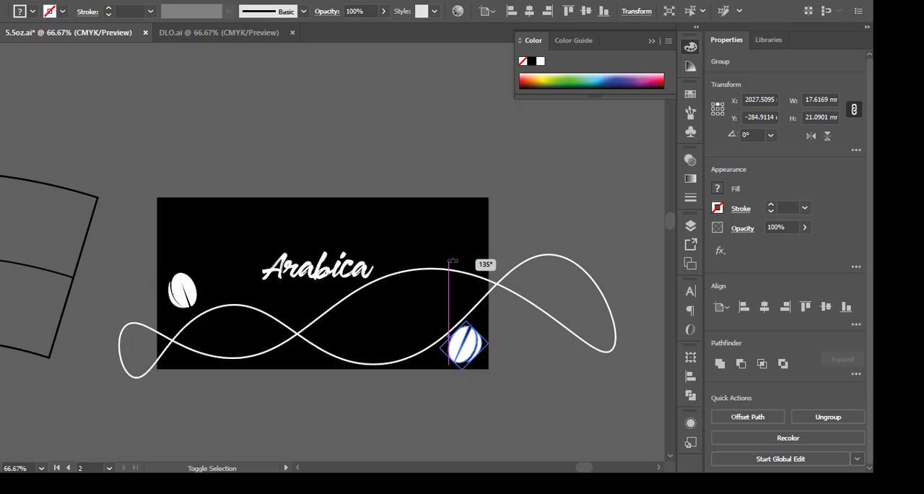
left_click(550, 185)
left_click_drag(470, 343, 352, 220)
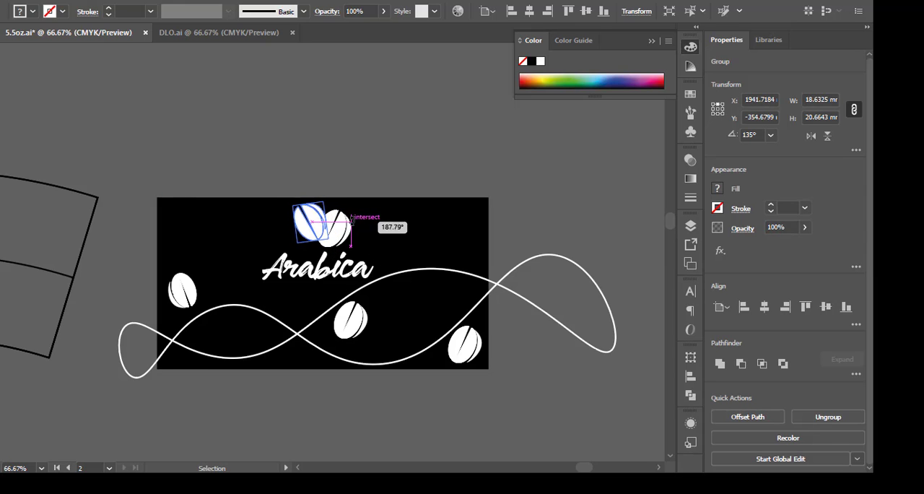
Move the two overlapping beans and the Arabica lettering down together.
left_click(337, 230, "shift")
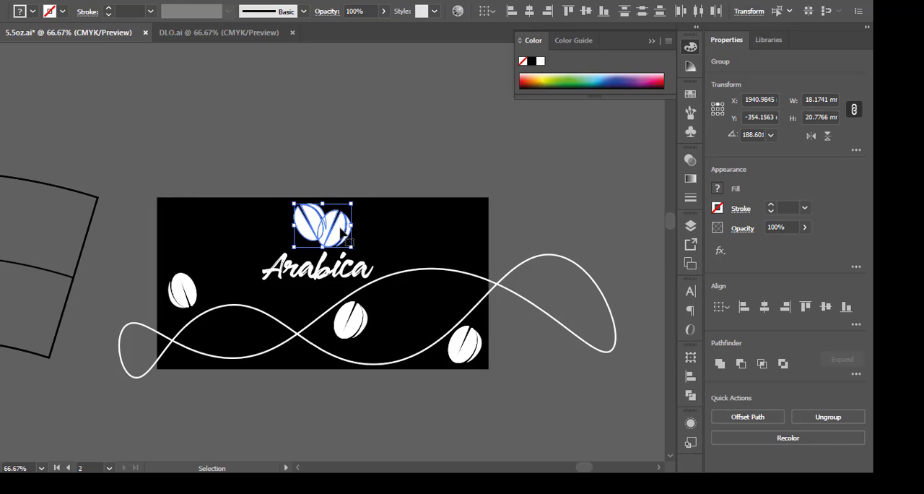
left_click(330, 272, "shift")
left_click_drag(330, 272, 325, 296)
left_click(421, 150)
Lower the wavy line's crest beside the lettering by moving its anchor point, and bring the line to the front.
scroll(368, 281, "up", 2)
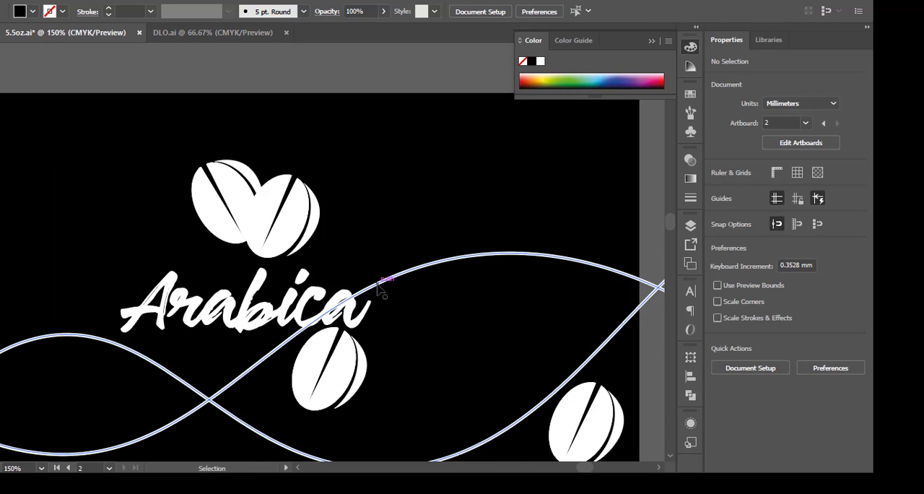
left_click(380, 283)
key("a")
left_click_drag(481, 256, 458, 300)
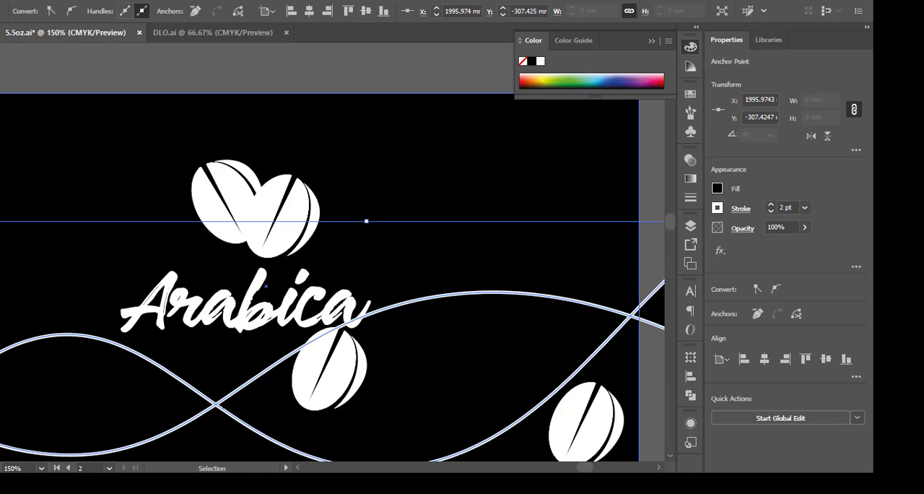
right_click(363, 312)
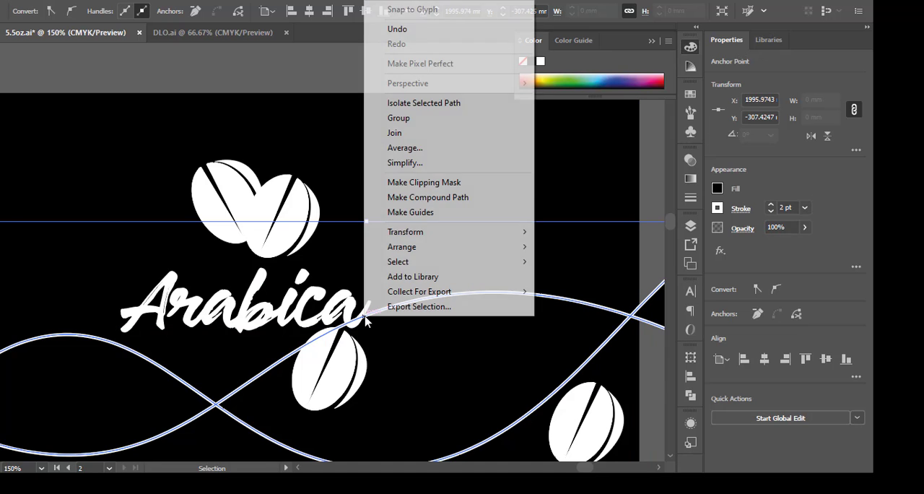
mouse_move(422, 259)
left_click(232, 247)
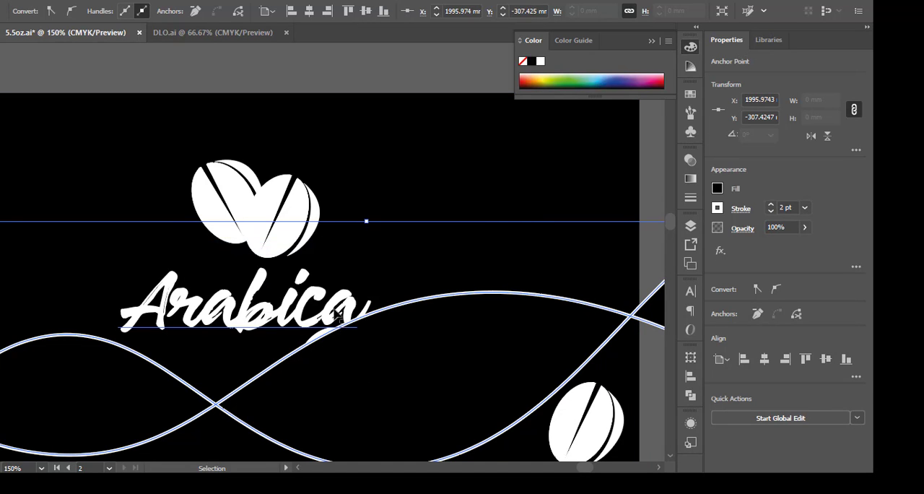
Bring the bean below the end of the lettering in front of the wavy line.
left_click(321, 341)
right_click(318, 336)
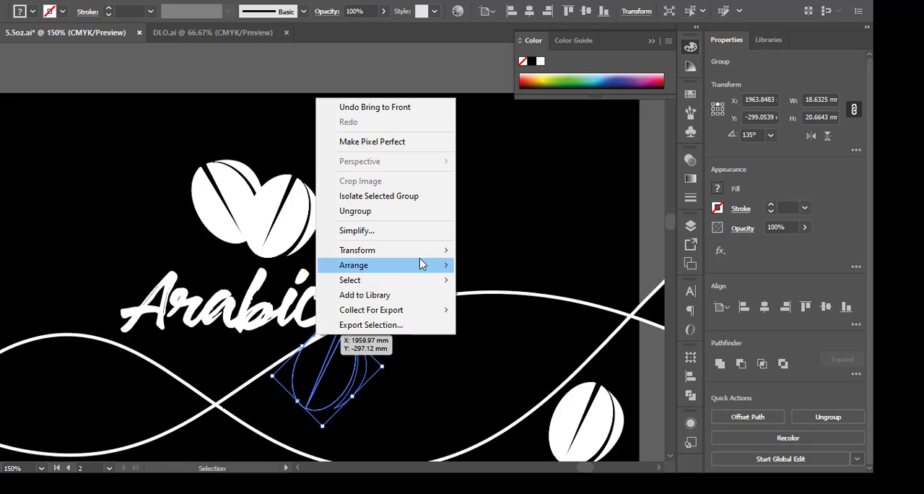
mouse_move(369, 271)
left_click(191, 264)
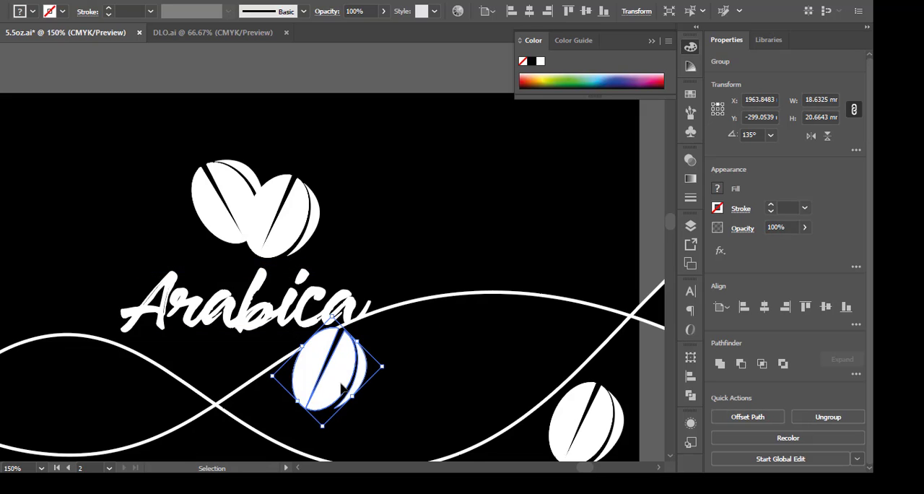
Reposition that bean below the end of the lettering, between the upper and lower curves of the wavy line.
left_click_drag(339, 393, 435, 299)
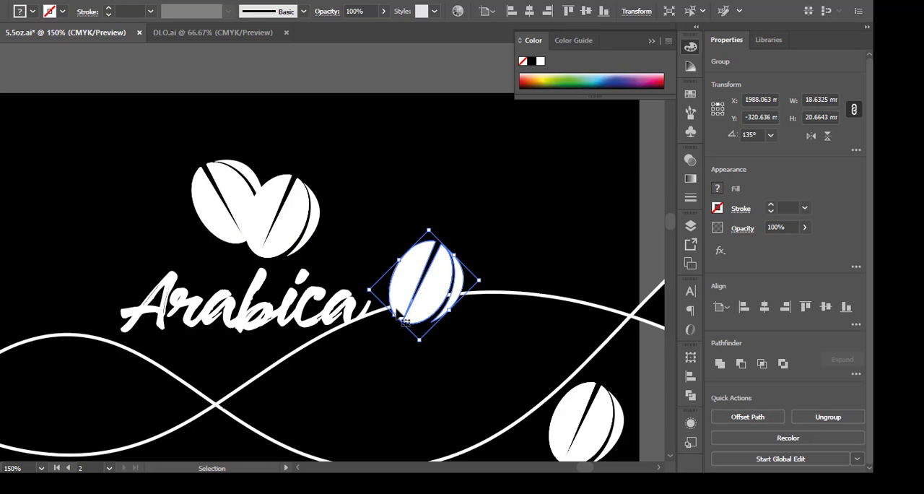
key("ctrl+minus")
key("ctrl+minus")
left_click(637, 201)
left_click(416, 258)
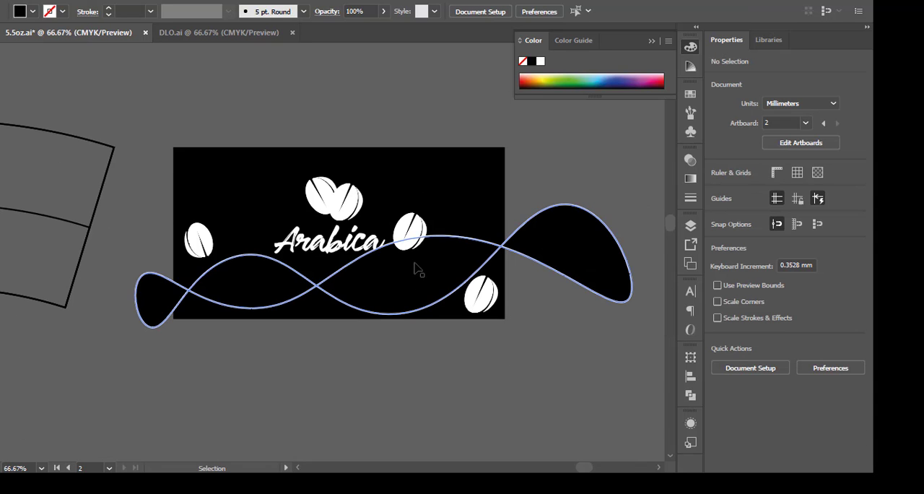
left_click_drag(408, 228, 378, 272)
left_click(374, 323)
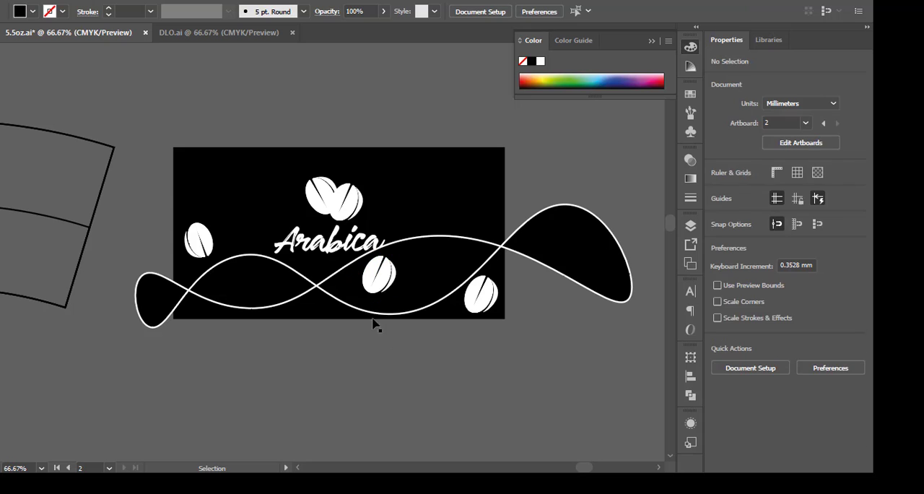
scroll(374, 323, "up", 1)
scroll(505, 145, "left", 3)
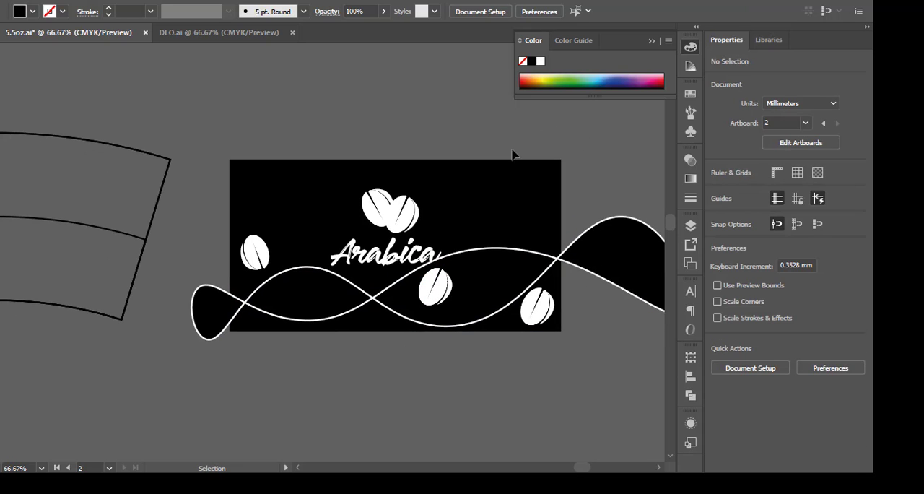
left_click(478, 252)
left_click(397, 264)
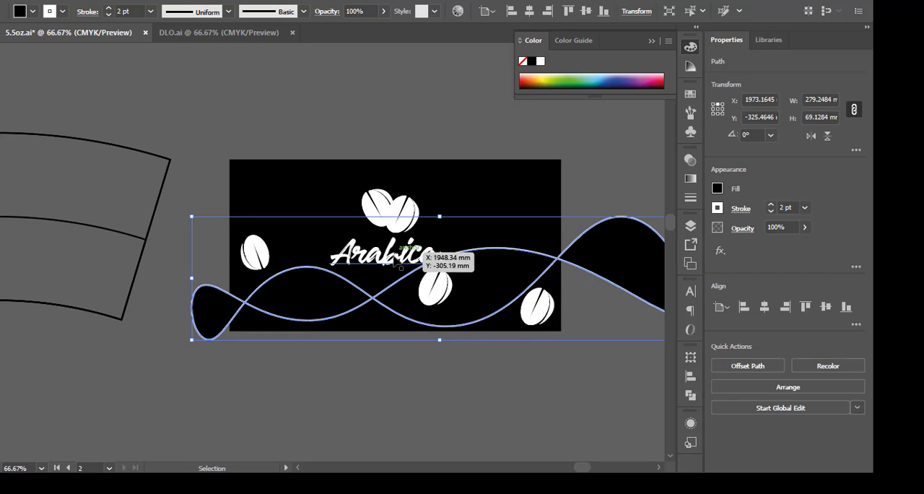
left_click(406, 135)
Select all the artwork and trim off the wavy line's loops beyond both sides of the black rectangle with the Shape Builder tool.
scroll(406, 135, "down", 2)
left_click_drag(406, 142, 444, 179)
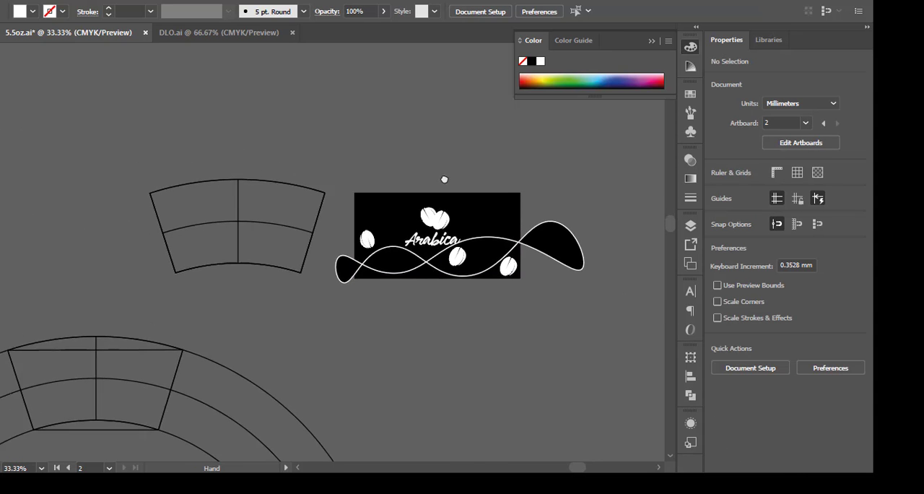
left_click_drag(555, 362, 219, 141)
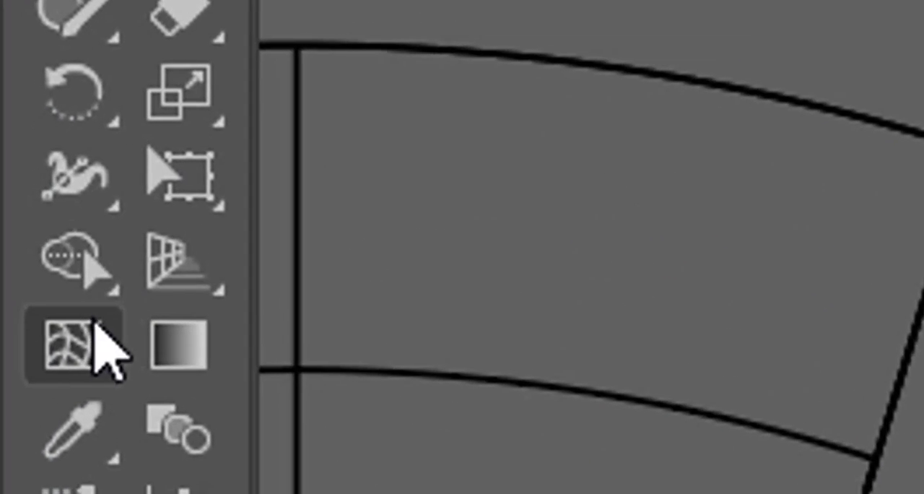
left_click(12, 206)
scroll(229, 305, "up", 1)
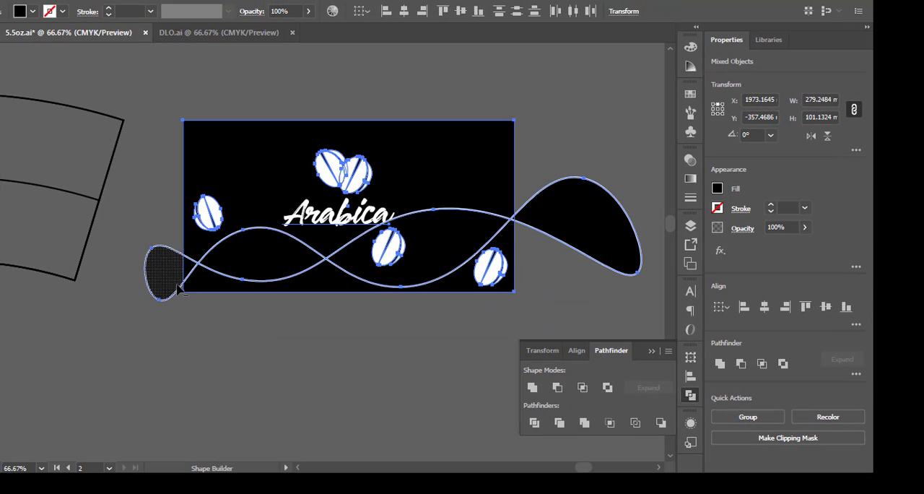
left_click_drag(165, 228, 162, 319)
left_click_drag(560, 301, 579, 176)
key("v")
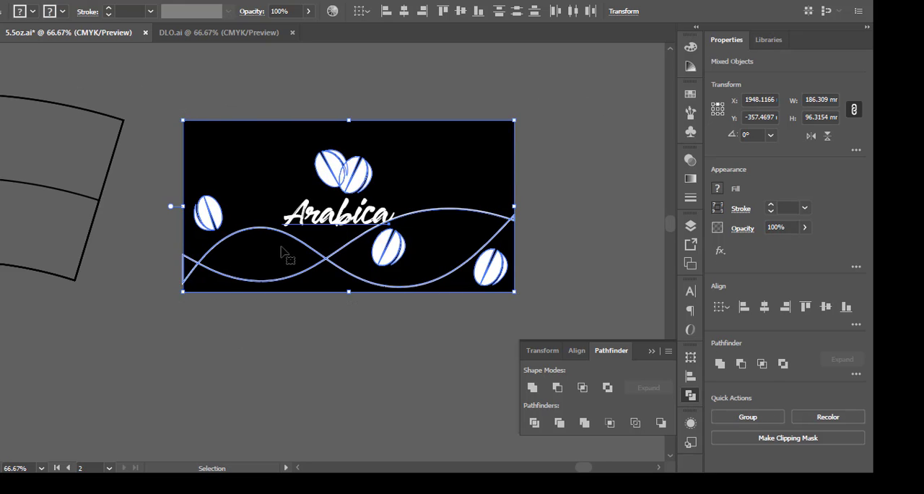
left_click(359, 340)
Copy the black rectangle, paste the copy in front, and use it as a clipping mask for all the Arabica artwork.
left_click(495, 180)
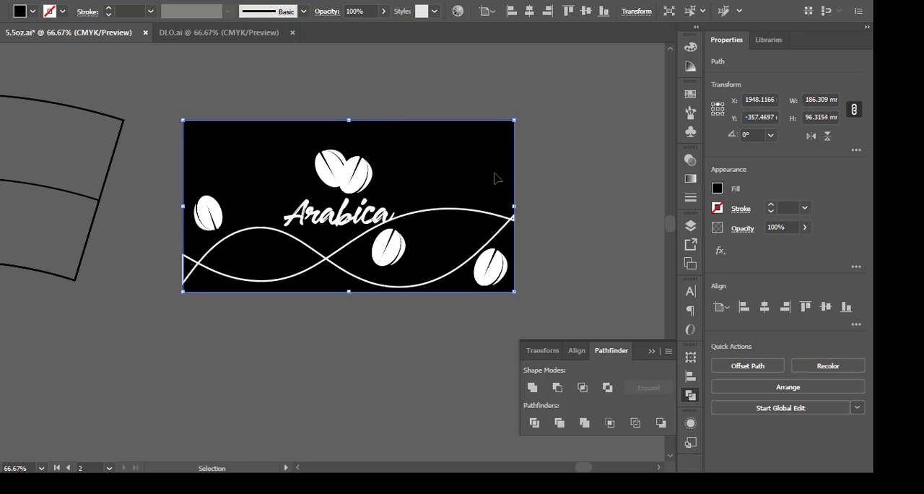
key("ctrl+shift+a")
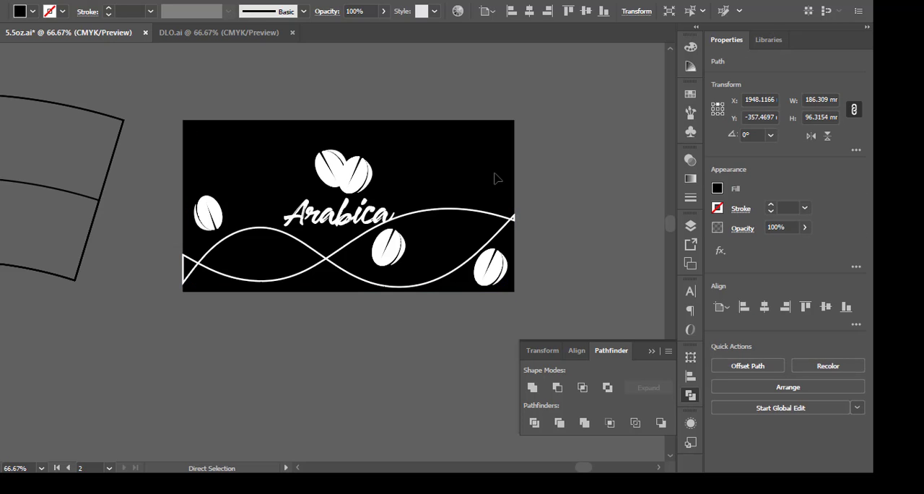
key("ctrl+f")
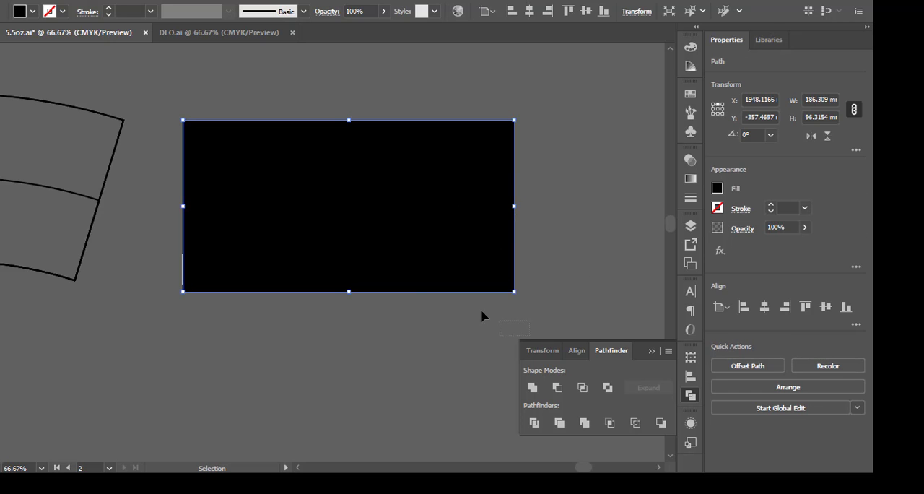
left_click_drag(180, 96, 238, 137)
right_click(238, 137)
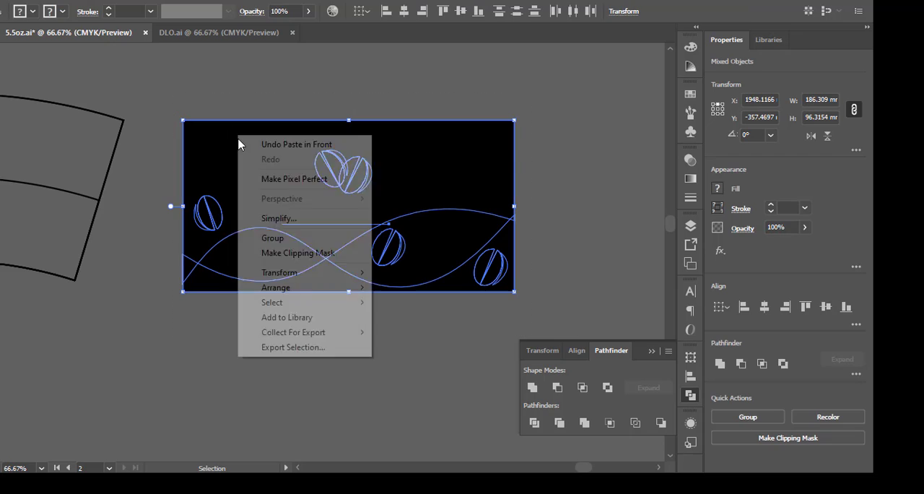
left_click(302, 251)
Move the fan-shaped outline and the artwork into view and bring the fan-shaped outline to the front.
left_click(108, 174, "shift")
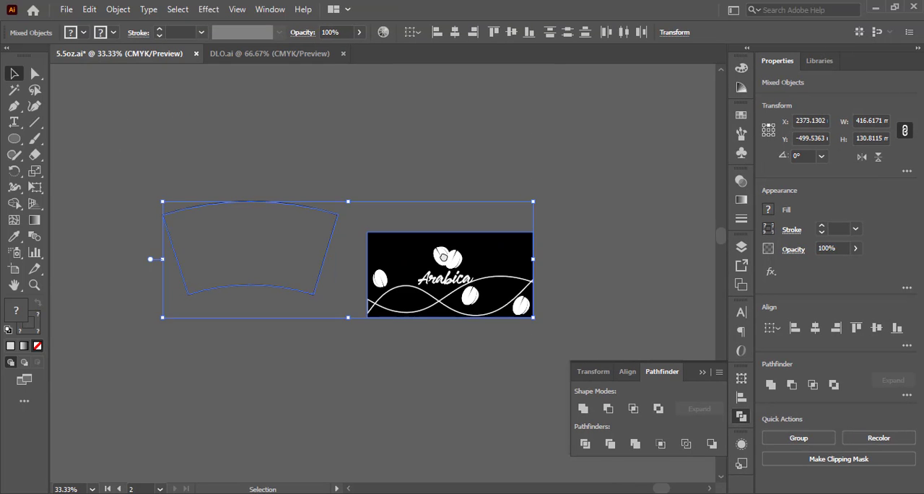
scroll(444, 254, "up", 1)
left_click(425, 96)
left_click_drag(324, 179, 400, 180)
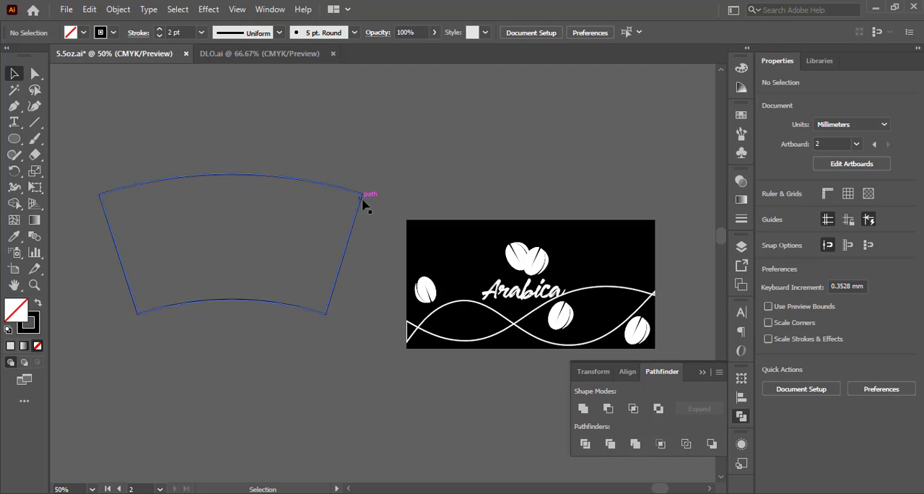
right_click(363, 194)
mouse_move(442, 423)
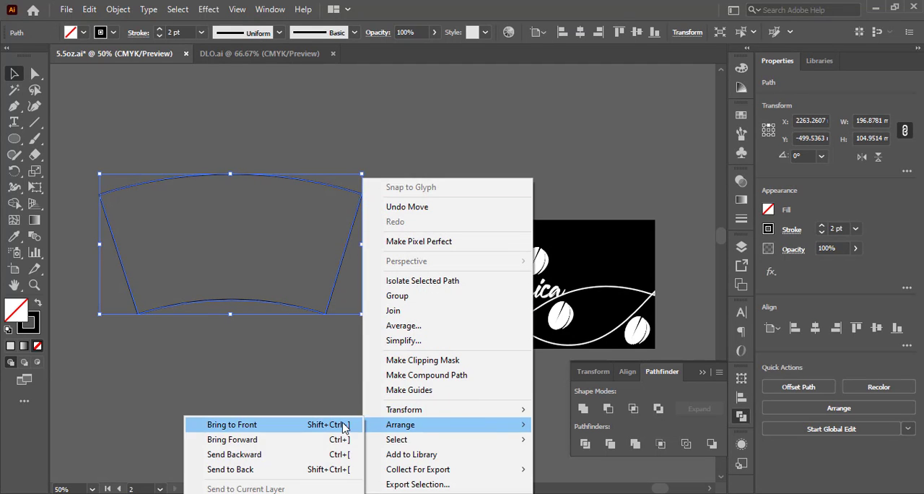
left_click(231, 425)
Select the fan outline with the clipped artwork and warp the artwork into it using Envelope Distort with the top object.
left_click(518, 253, "shift")
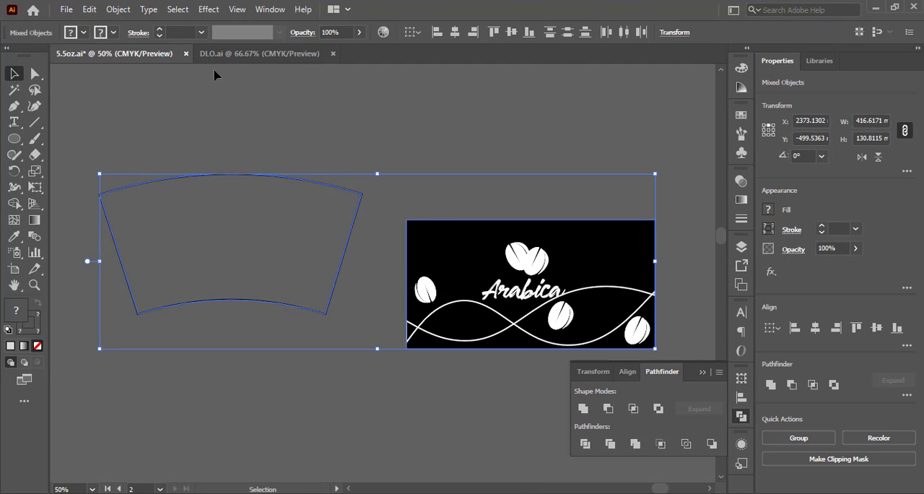
left_click(90, 9)
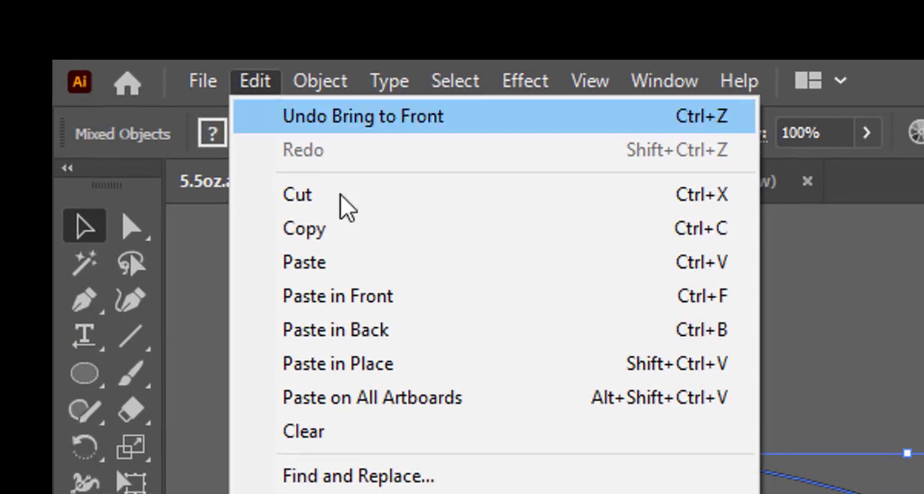
mouse_move(319, 81)
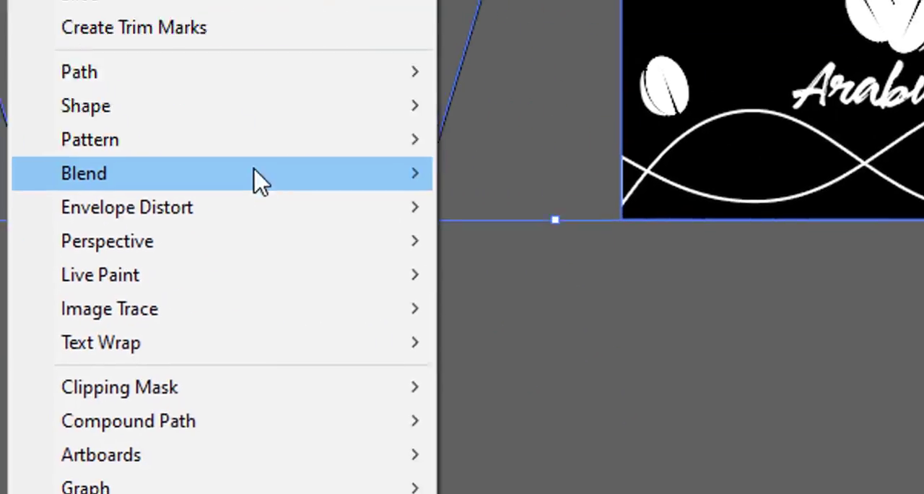
mouse_move(217, 150)
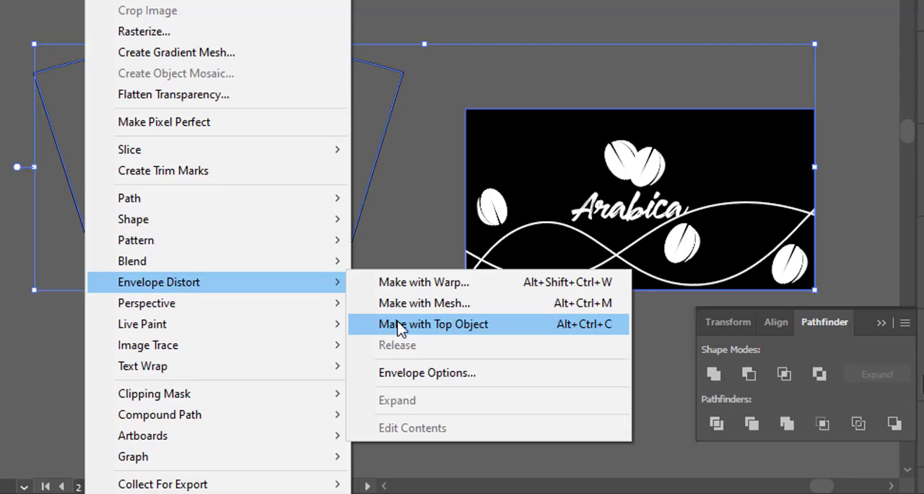
left_click(473, 223)
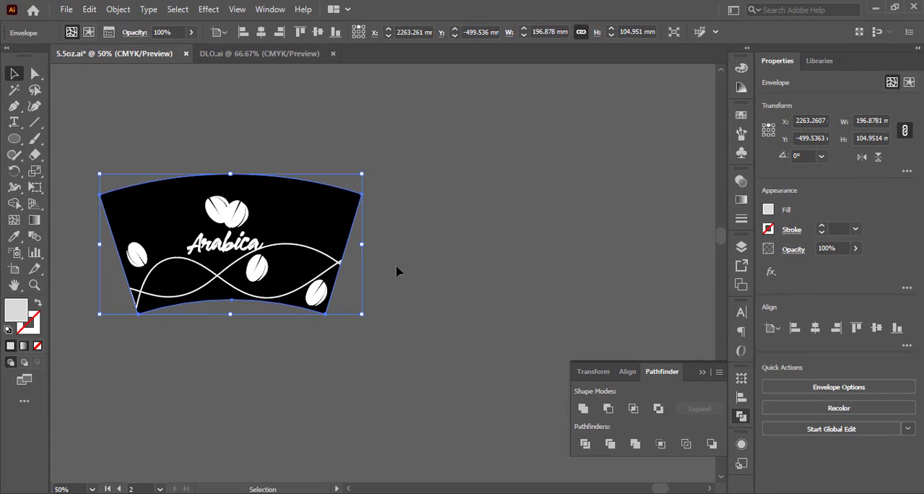
Create a new artboard fitted around the fan-shaped Arabica artwork.
left_click(455, 138)
left_click_drag(333, 165, 408, 147)
left_click(422, 198)
key("ctrl+1")
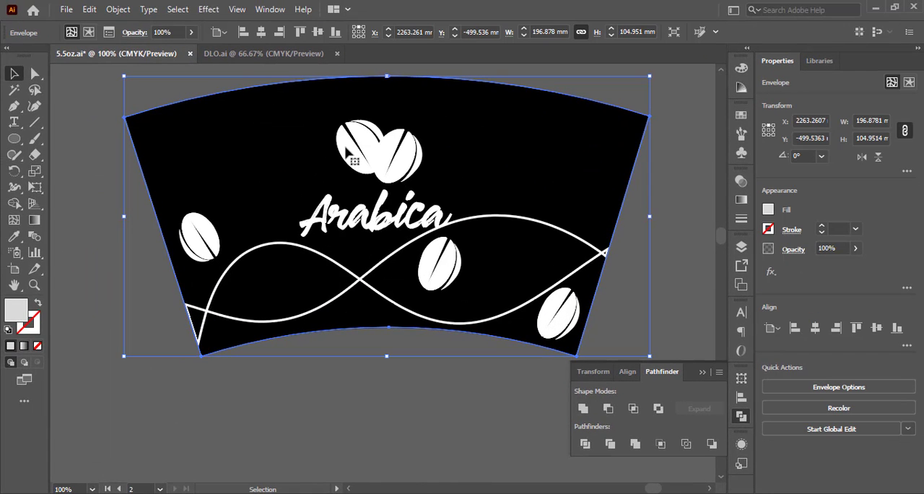
scroll(392, 231, "up", 3)
scroll(393, 229, "down", 2)
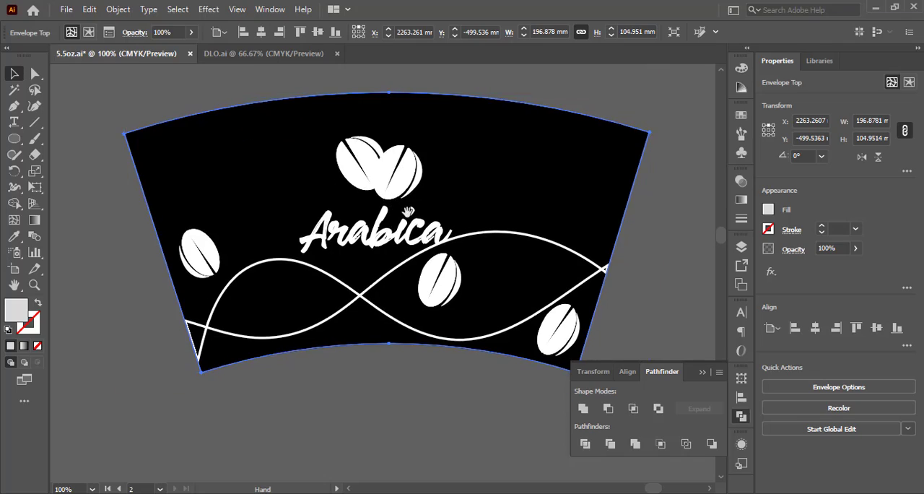
left_click_drag(408, 213, 370, 228)
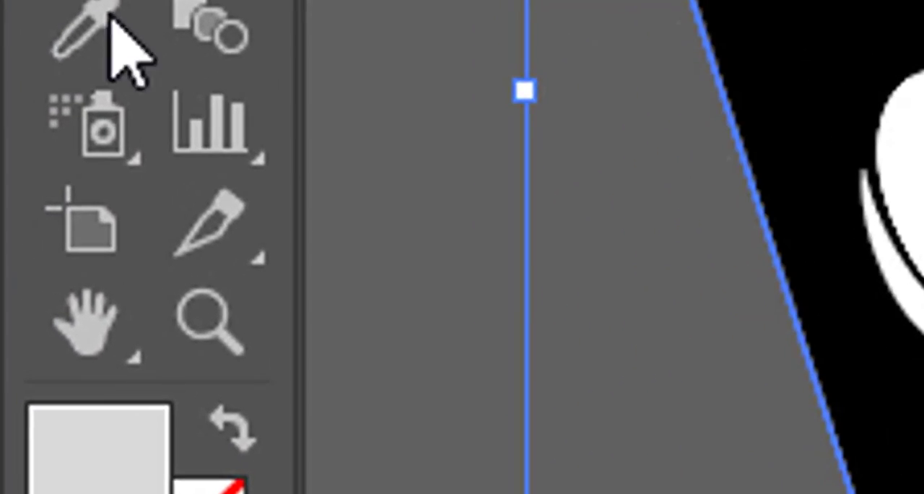
left_click(20, 264)
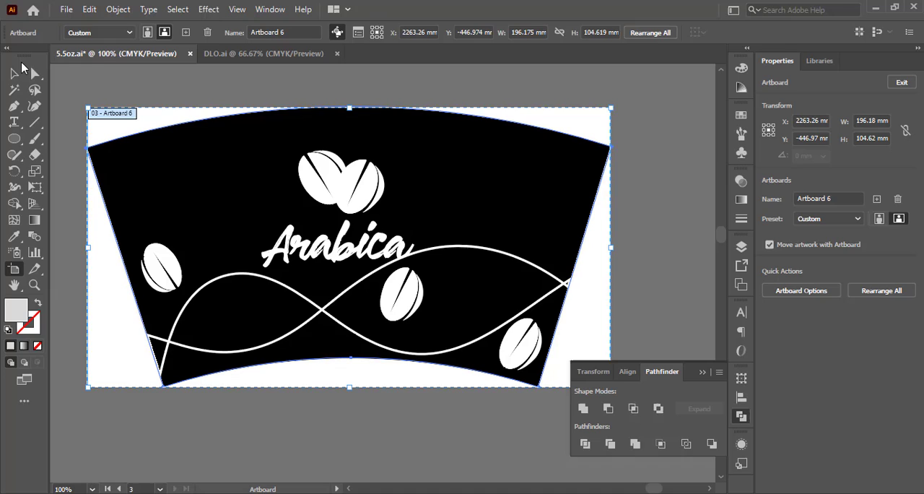
key("v")
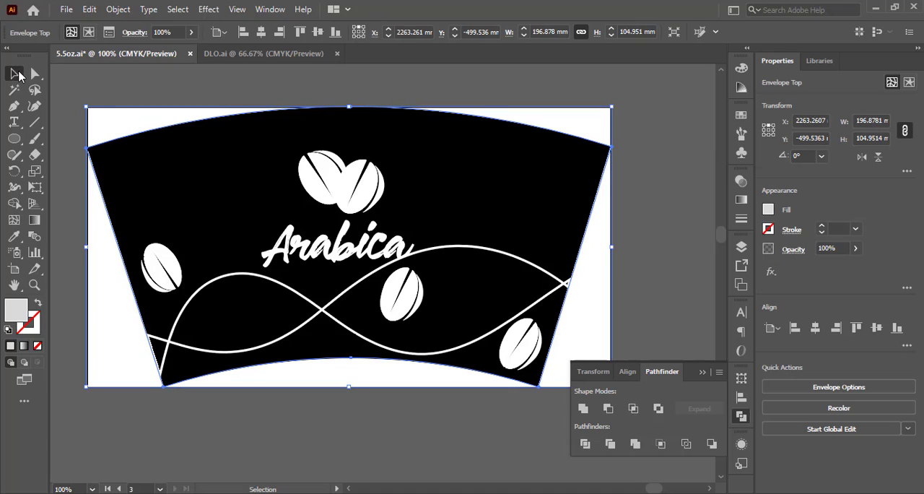
Rename the artboard around the fan-shaped artwork as cup.
left_click(22, 267)
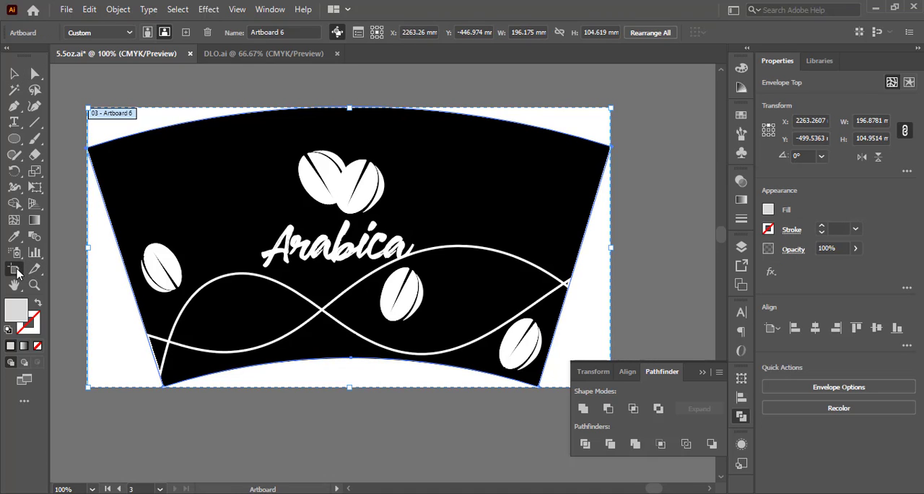
left_click(292, 31)
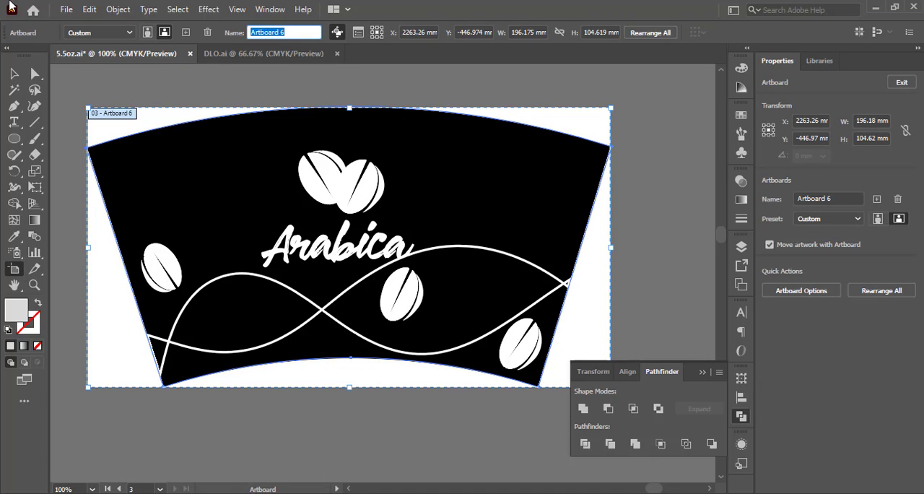
type("cup")
key("Return")
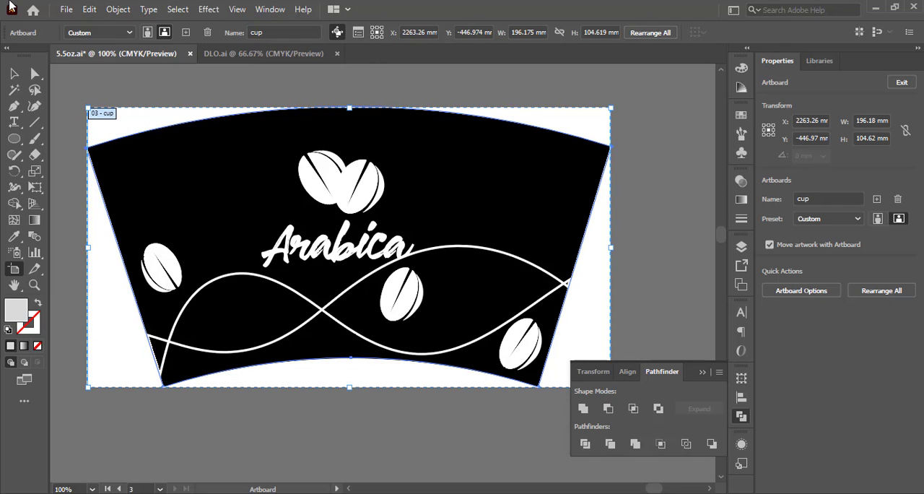
key("v")
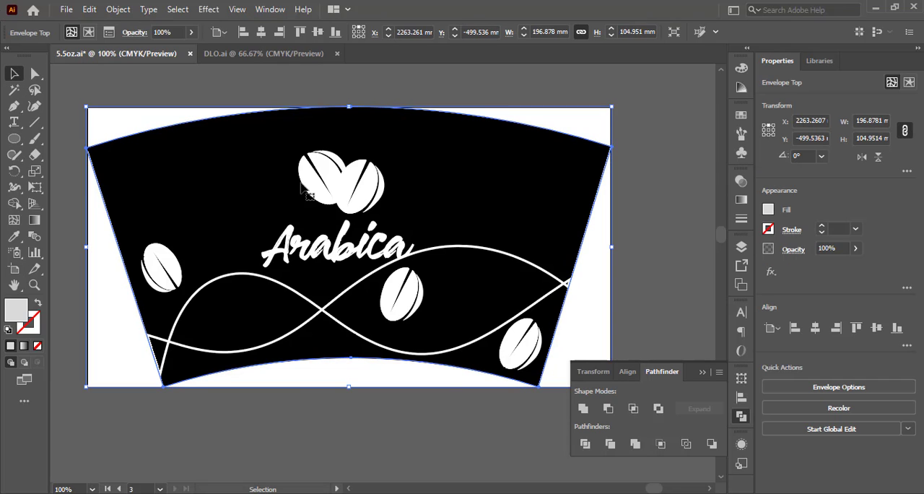
Export only the cup artboard as a PNG at 2.2x scale, leaving out the other artboards and the PDF format.
right_click(301, 184)
left_click(418, 395)
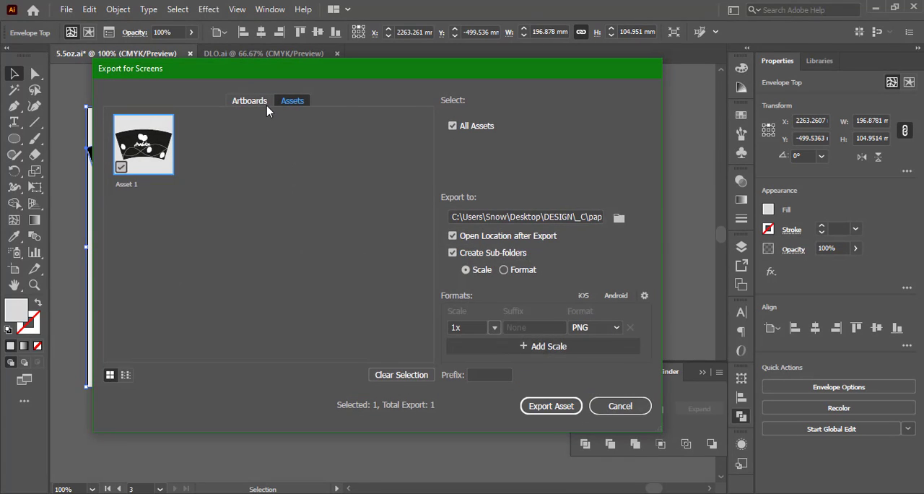
left_click(251, 101)
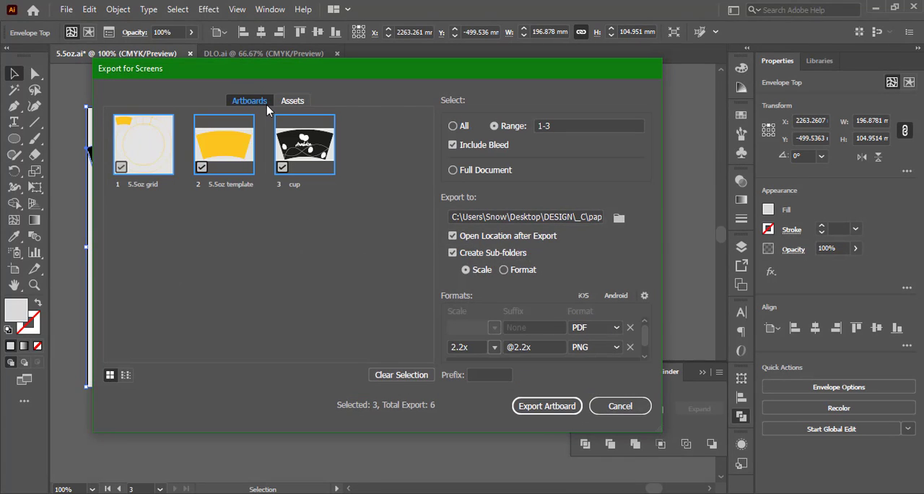
left_click(231, 144)
left_click(129, 145)
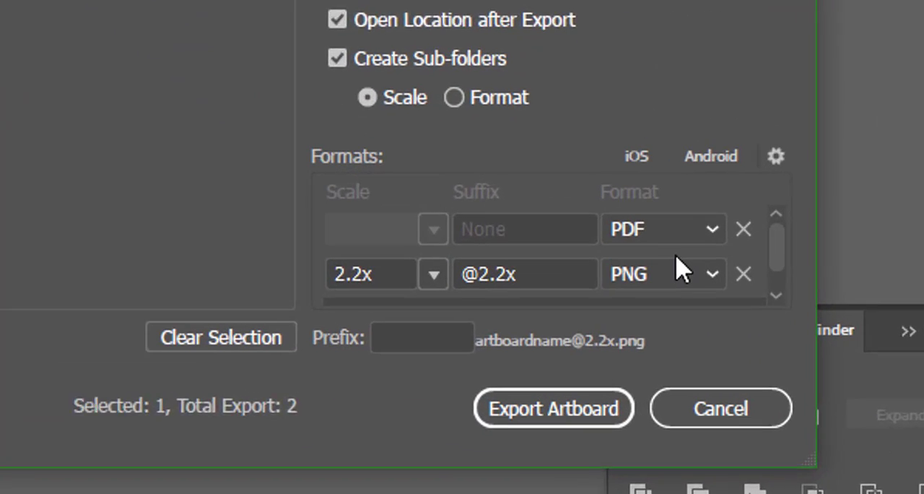
left_click(797, 183)
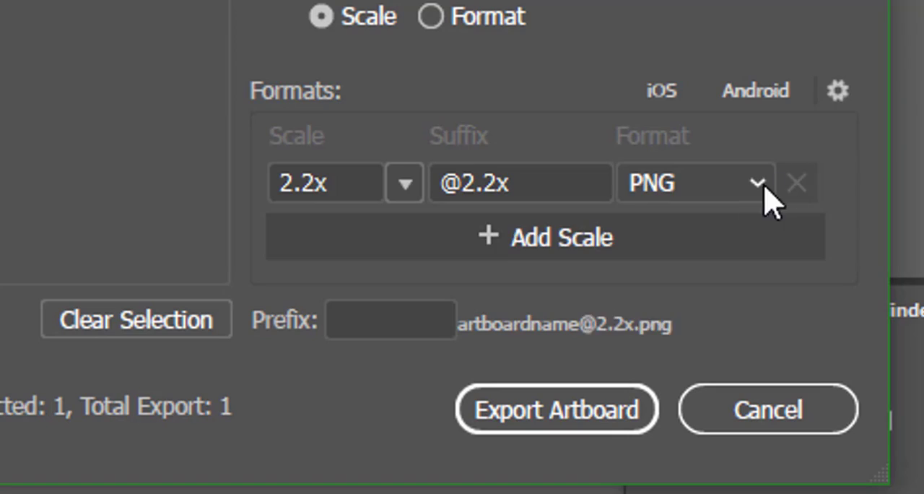
left_click(487, 426)
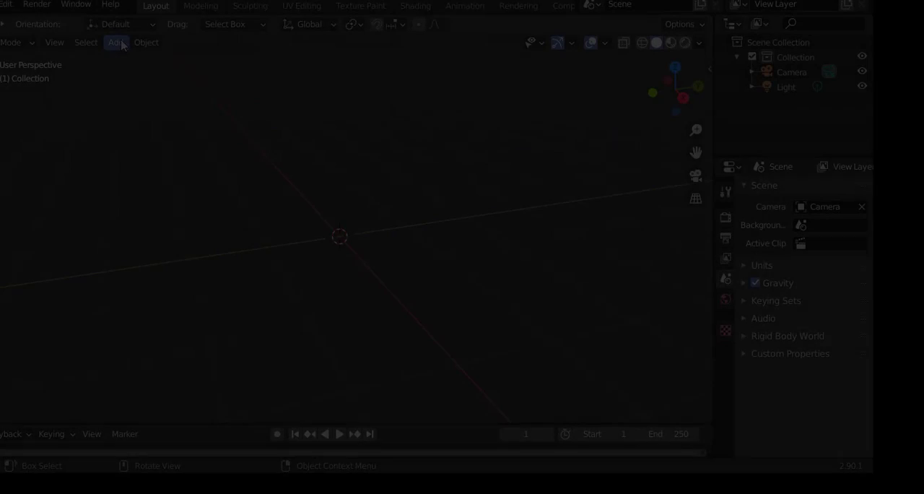
Switch to Blender, add a mesh cylinder to the scene and expand its creation settings.
left_click(121, 45)
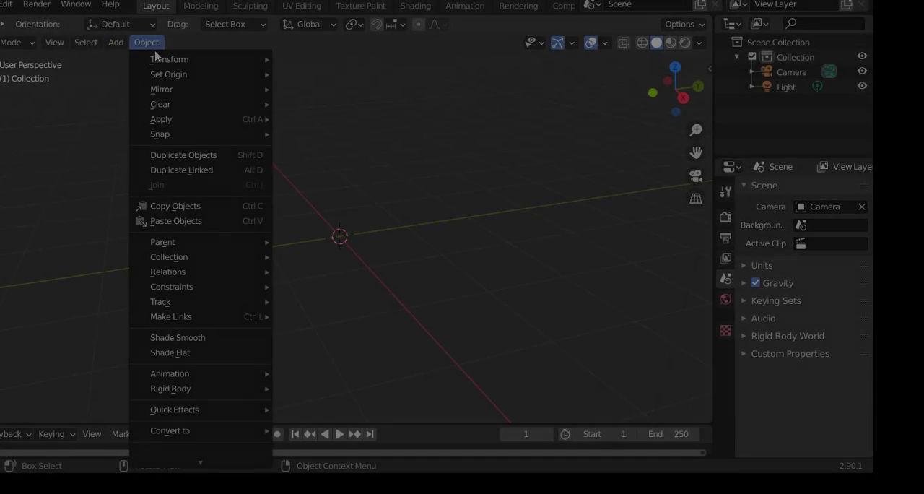
mouse_move(180, 63)
left_click(267, 136)
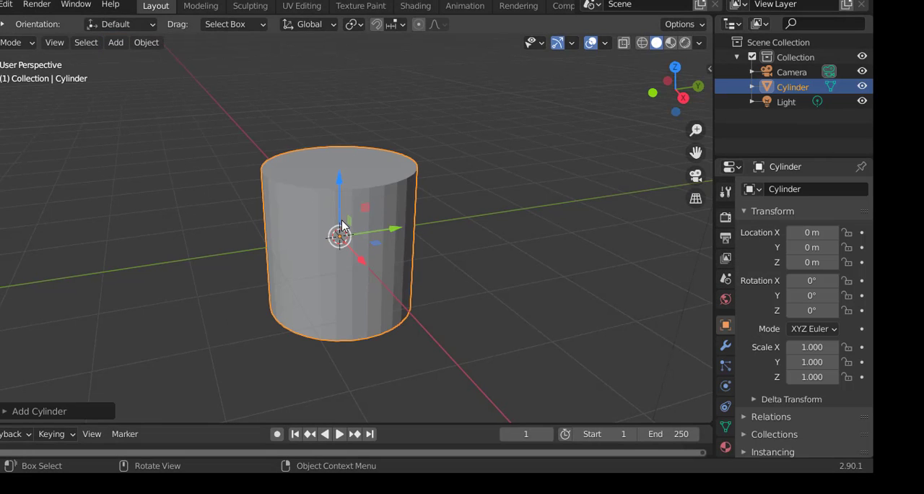
left_click(56, 411)
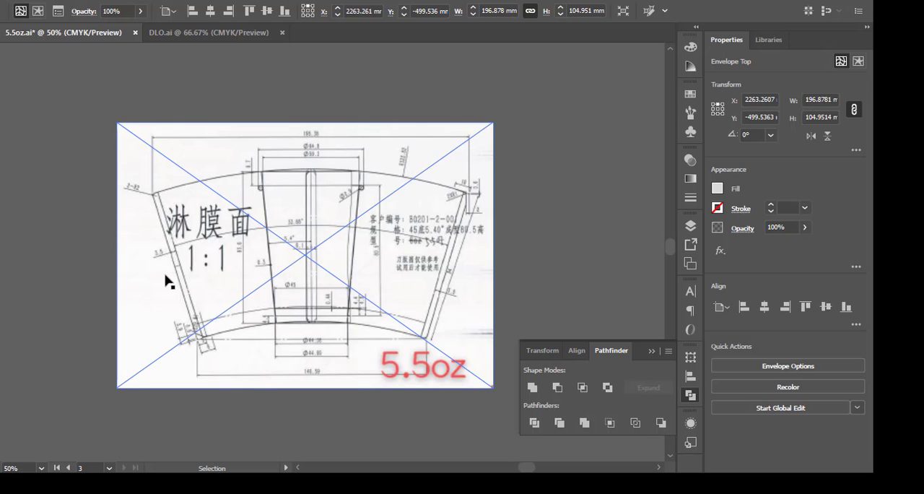
Switch to Illustrator and examine the cup's base diameter, top diameter and height on the 5.5oz technical drawing.
scroll(298, 357, "up", 3)
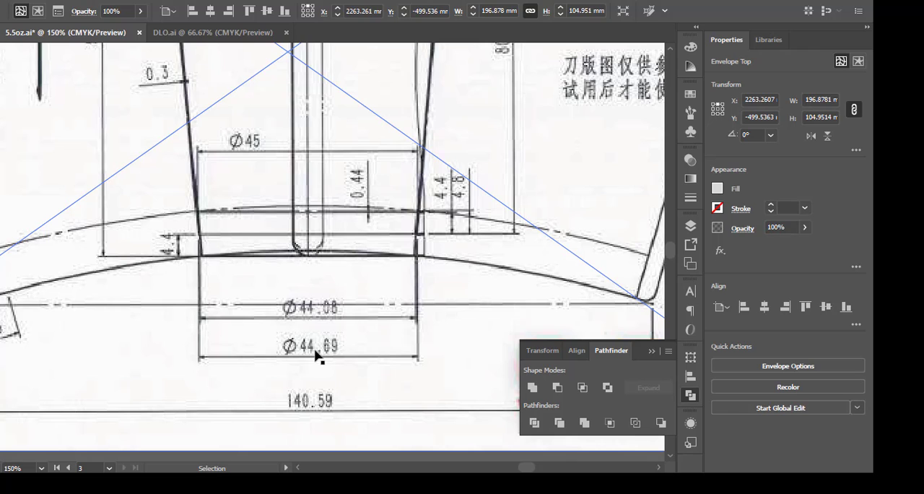
scroll(315, 353, "down", 2)
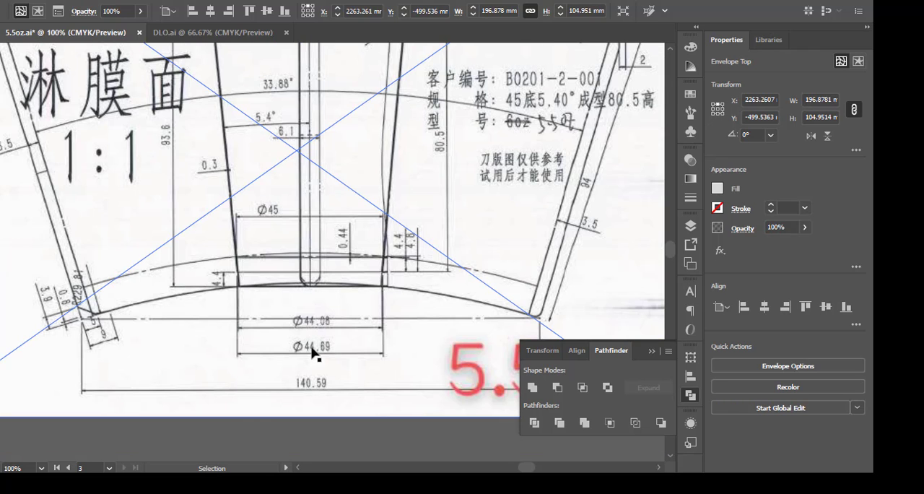
scroll(311, 353, "down", 1)
scroll(309, 344, "up", 1)
scroll(305, 346, "up", 5)
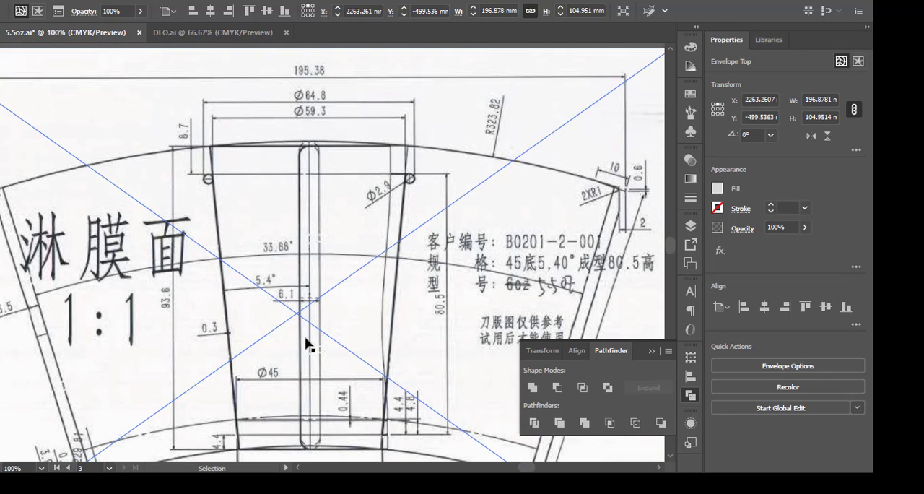
scroll(303, 343, "down", 4)
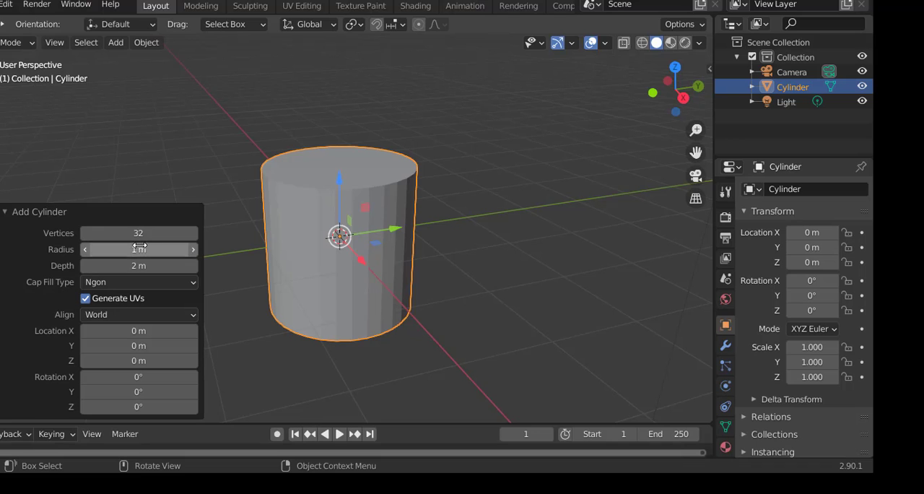
In Blender, set the new cylinder to 21 vertices and its radius to 44.69.
left_click_drag(139, 233, 72, 232)
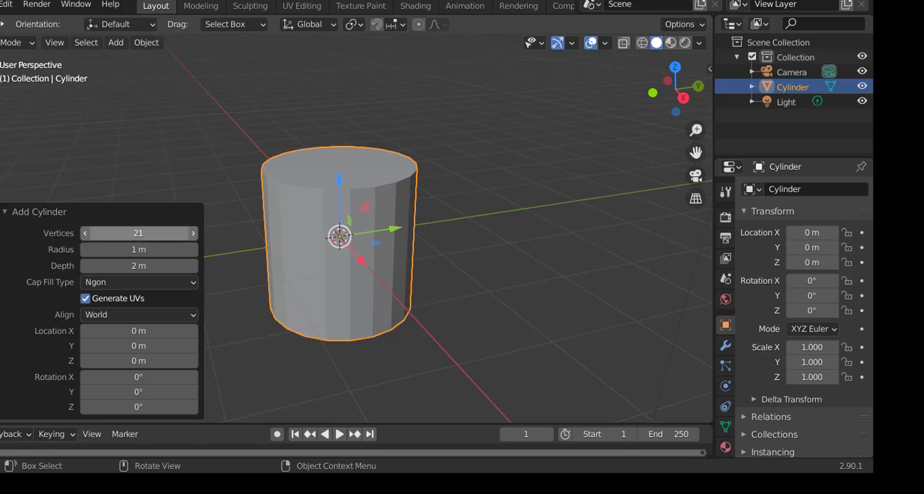
left_click_drag(139, 249, 140, 249)
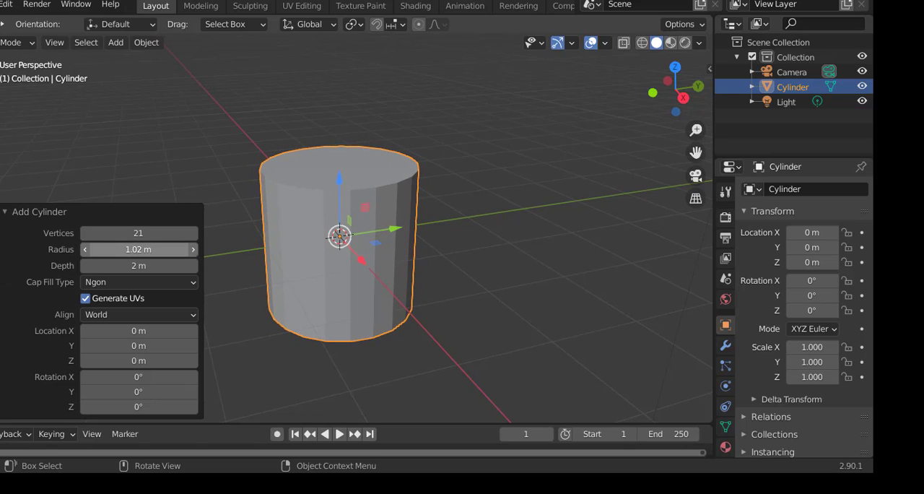
left_click(137, 250)
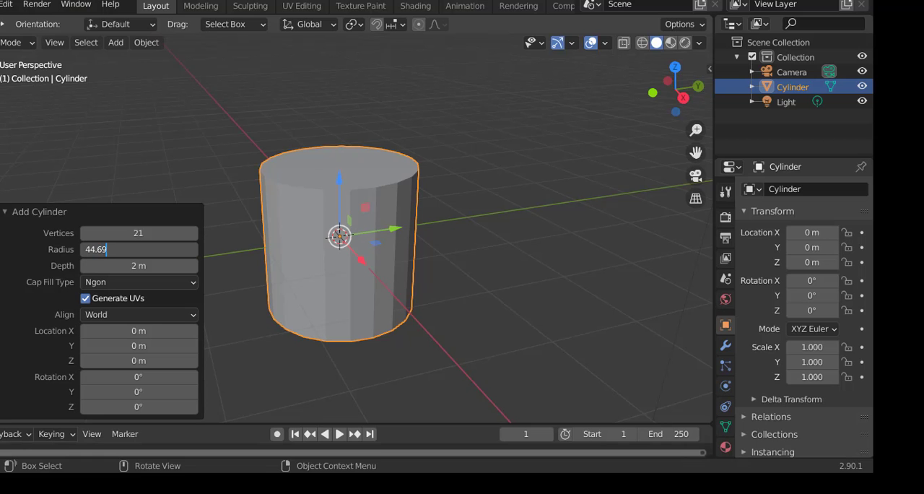
key("Return")
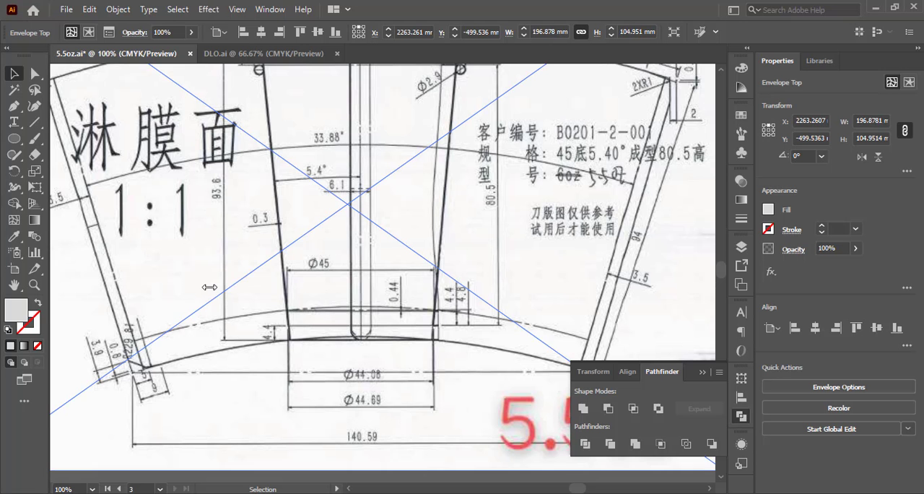
Check the cup's height on the Illustrator drawing and set the new cylinder's depth in Blender to 94 mm.
scroll(209, 288, "up", 3)
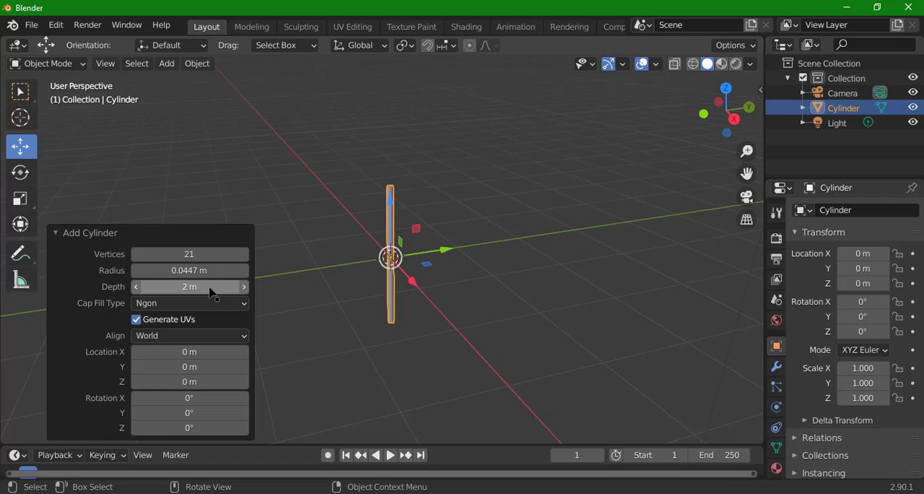
left_click(210, 288)
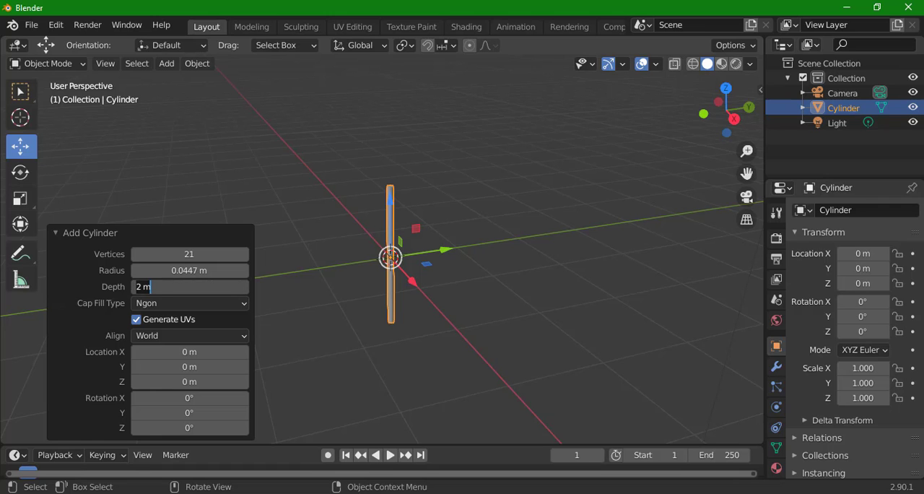
type("94mm")
key("Return")
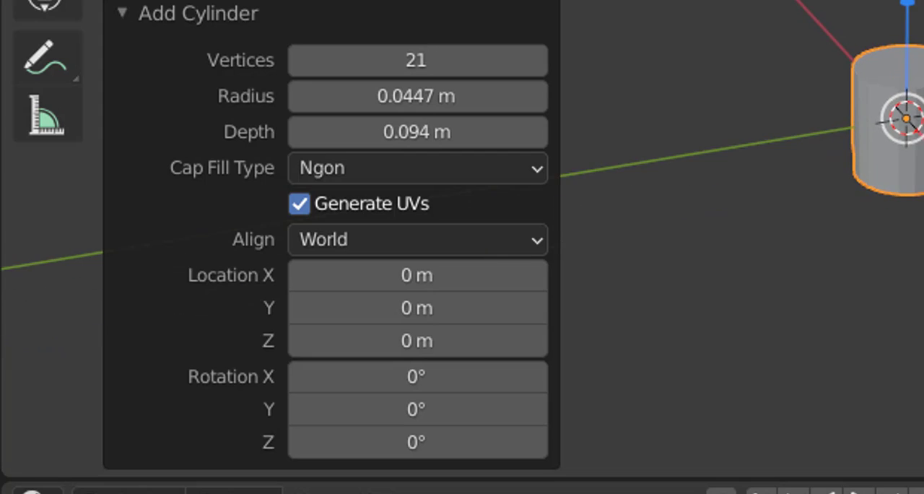
Enter Edit Mode on the cylinder and select its top face with the Scale tool active.
scroll(830, 138, "up", 2)
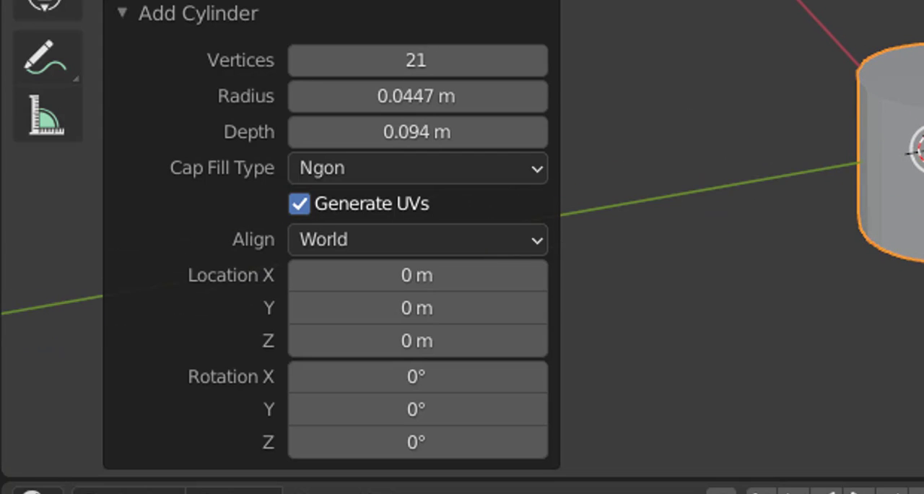
left_click_drag(603, 20, 845, 77)
key("Tab")
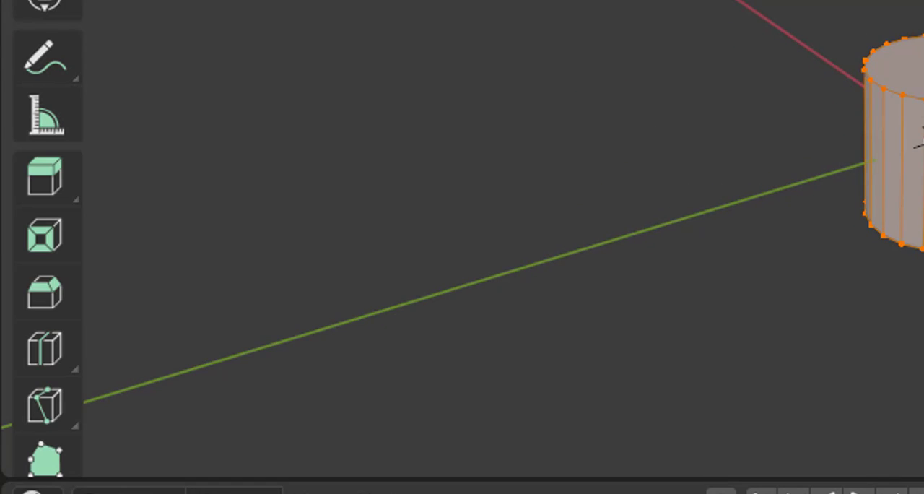
key("3")
left_click(427, 257)
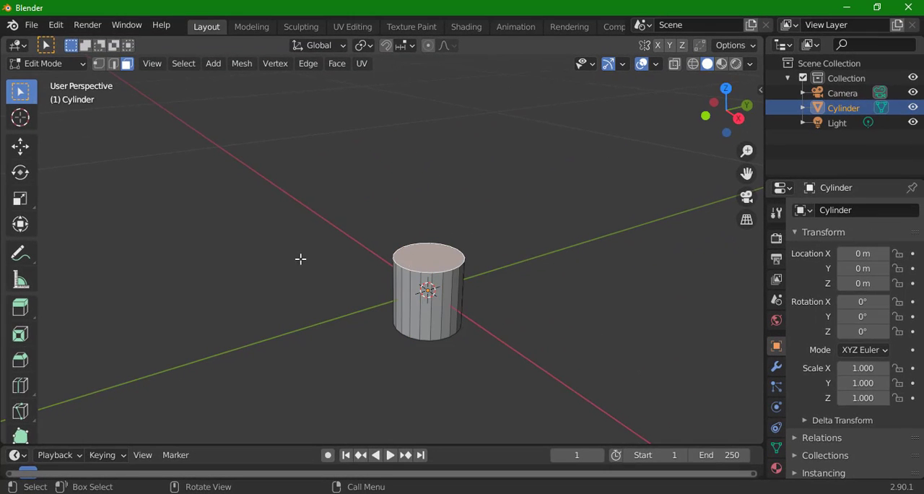
left_click(20, 198)
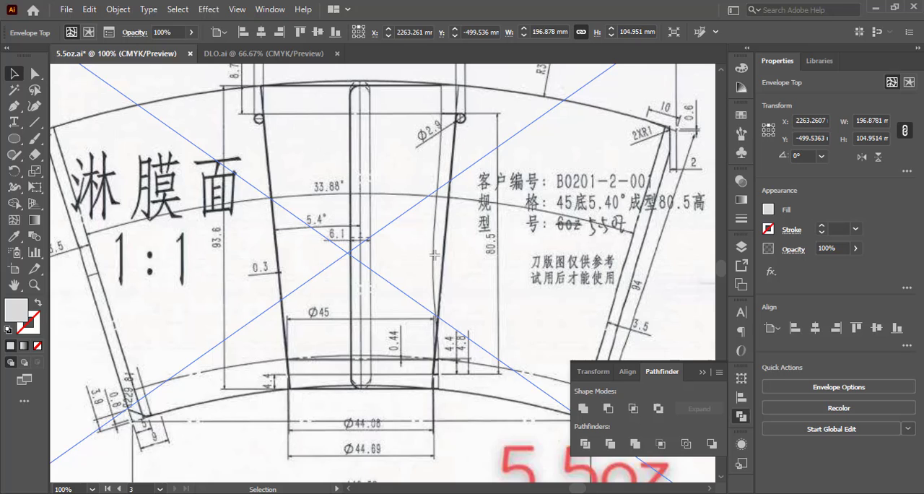
Check the cup's top dimensions on the Illustrator drawing, and in Blender set the scene's length unit to Millimeters.
scroll(435, 259, "up", 3)
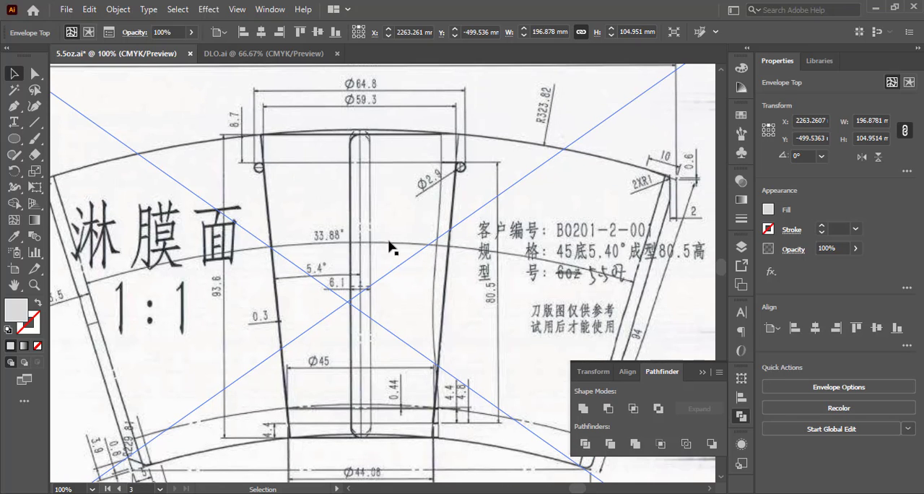
scroll(251, 163, "up", 2)
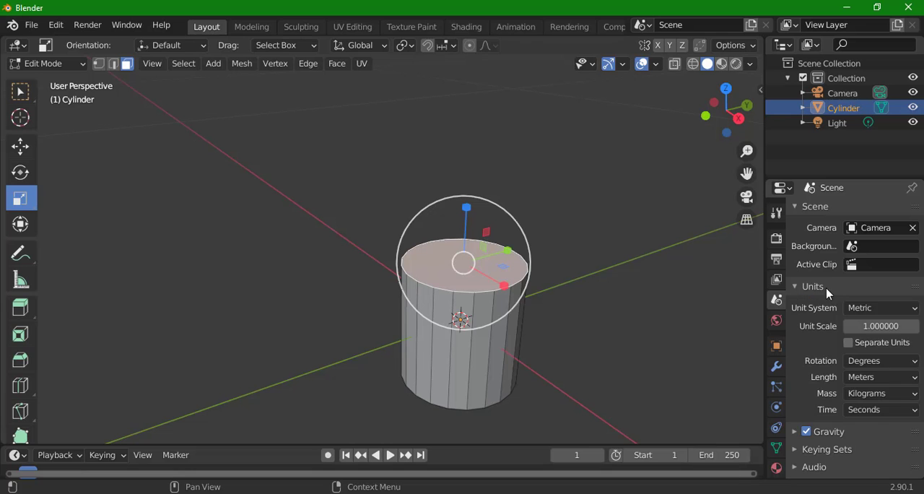
left_click(877, 307)
left_click(870, 338)
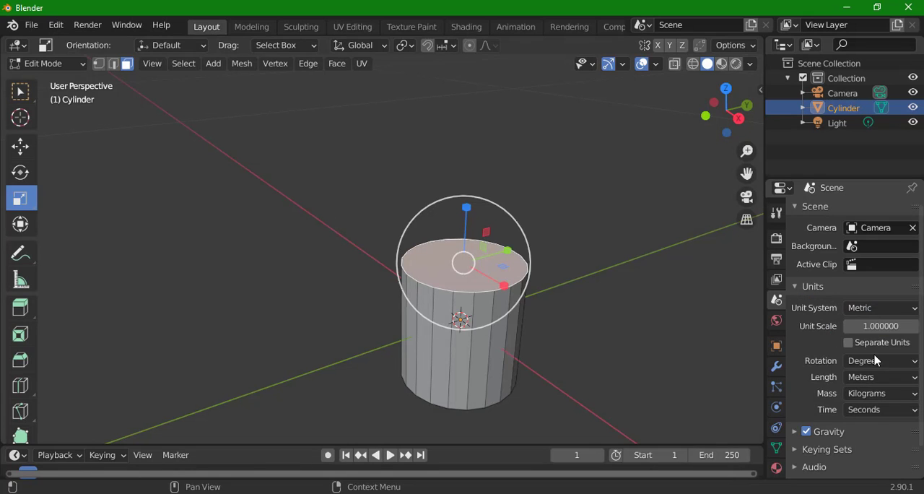
left_click(875, 377)
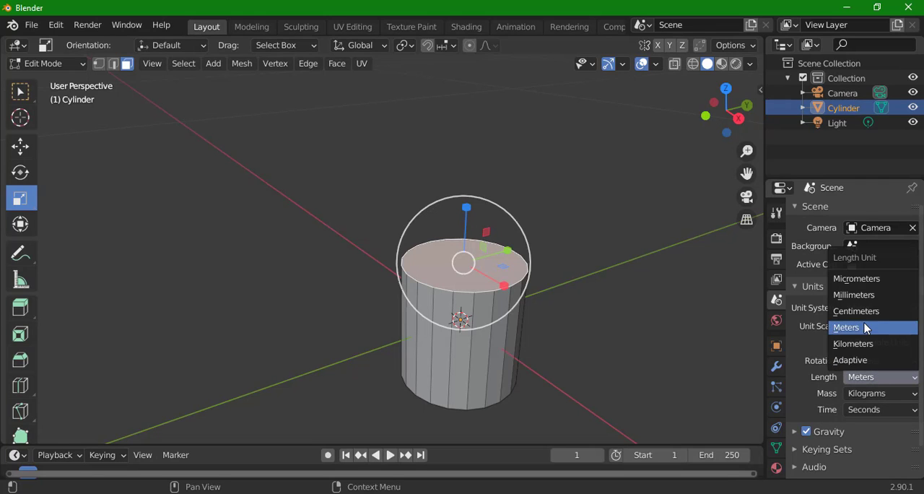
left_click(863, 300)
Display the Transform values, raise the cylinder's top face about 40 mm and scale it up to form the cup's taper.
left_click(758, 91)
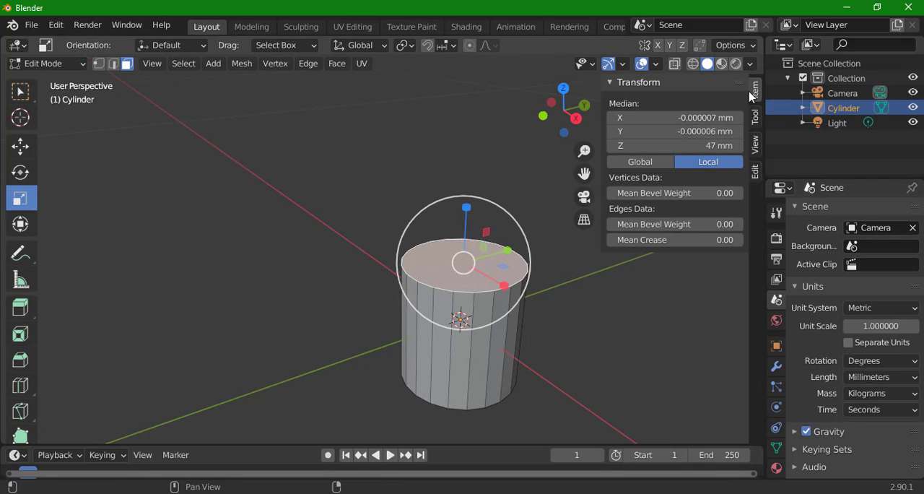
left_click_drag(503, 268, 507, 267)
mouse_move(467, 226)
left_mouse_down()
mouse_move(484, 212)
mouse_move(479, 236)
left_mouse_up()
left_click(23, 152)
left_click_drag(460, 197, 449, 139)
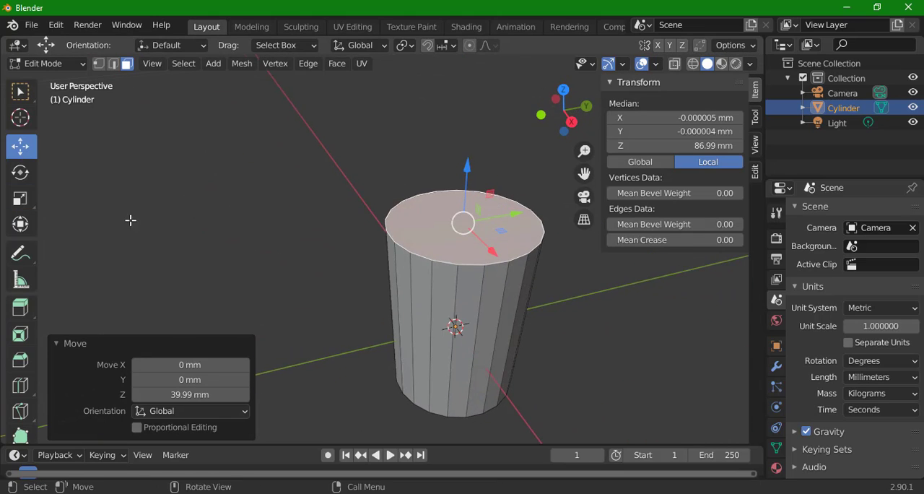
left_click(20, 198)
left_click_drag(507, 225, 501, 214)
Delete the top face to open the cup.
scroll(503, 167, "down", 2)
left_click_drag(503, 173, 453, 257)
key("x")
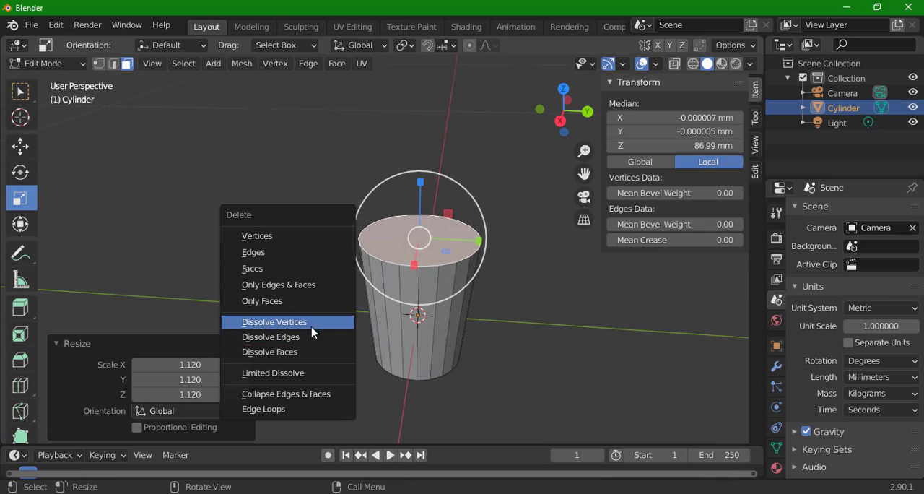
left_click(315, 352)
key("x")
left_click(356, 153)
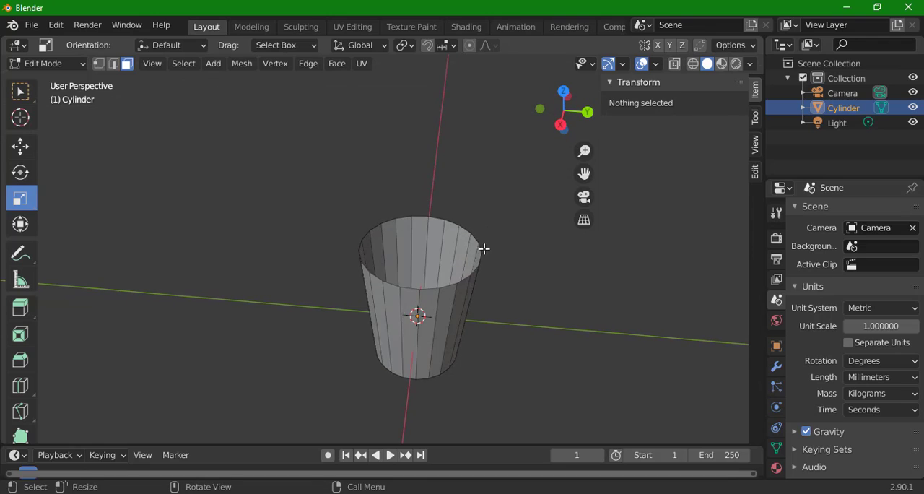
Select the top rim edge loop and extrude it upward twice, about 4.8 mm each time.
key("2")
left_click(466, 277)
left_click(20, 306)
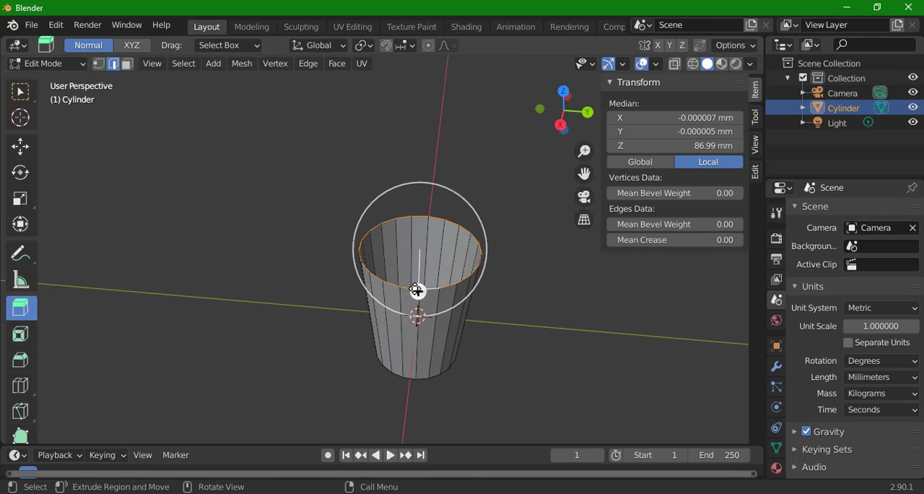
left_click_drag(411, 284, 394, 210)
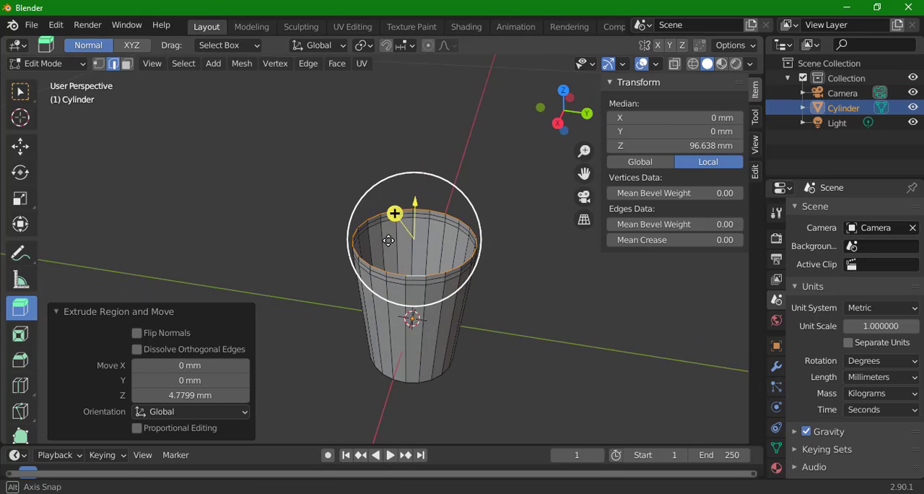
Select the middle edge loop of the extruded rim and move it slightly down toward the loop below.
left_click(21, 148)
left_click(387, 254, "alt")
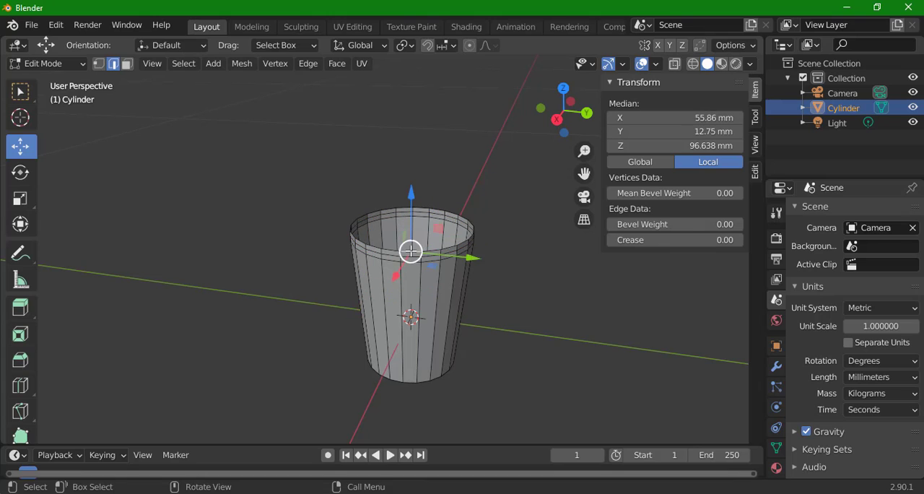
left_click(377, 246, "alt")
scroll(380, 246, "up", 5)
left_click(377, 275)
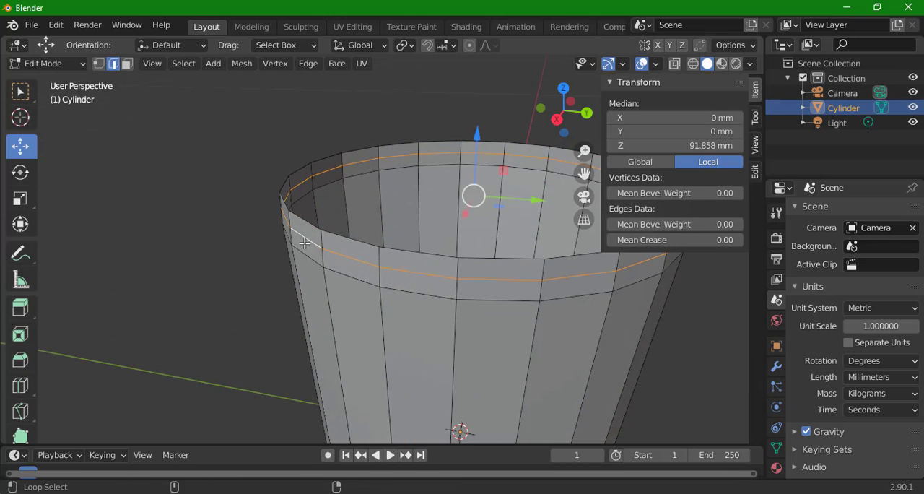
left_click_drag(477, 132, 477, 124)
Scale the topmost rim loop outward and move it down about 7.3 mm to fold the lip over.
left_click(355, 237, "alt")
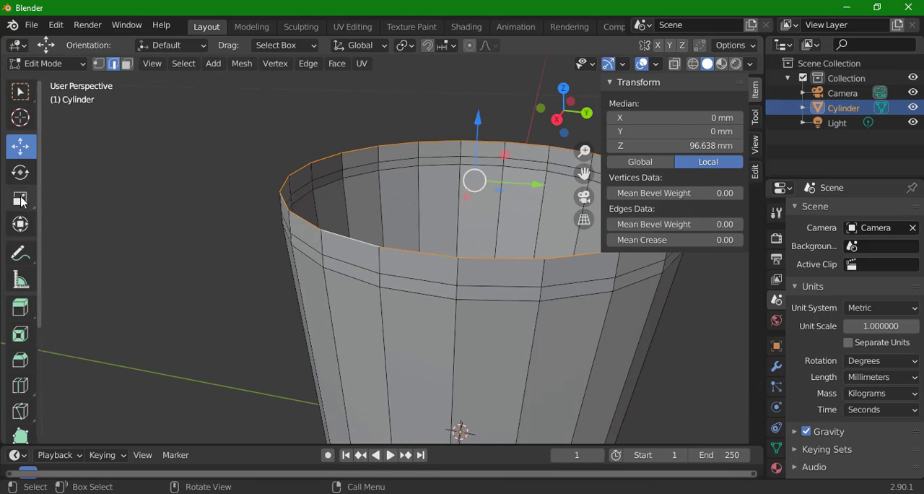
left_click_drag(502, 190, 506, 192)
left_click(22, 148)
left_click_drag(481, 122, 487, 139)
left_click_drag(474, 163, 451, 150)
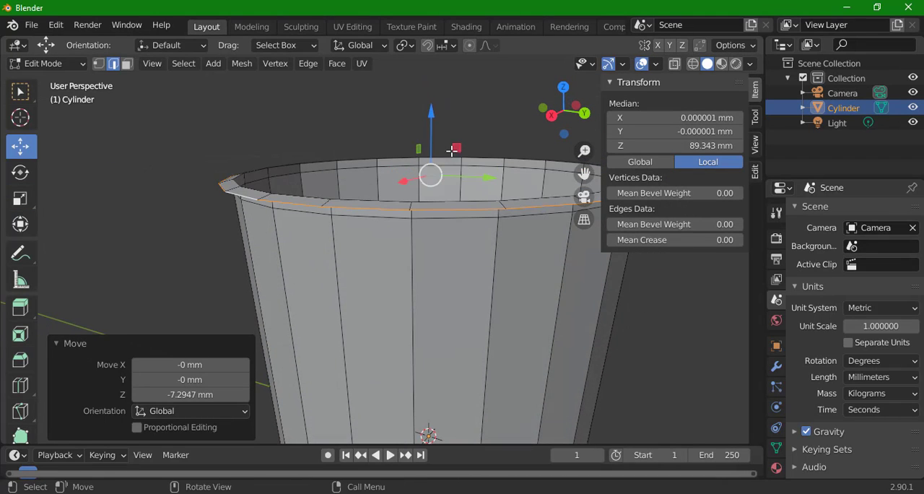
Scale the folded lip's edge loop outward and extrude it down about 2.5 mm.
left_click(20, 198)
left_click_drag(303, 217, 311, 259)
left_click_drag(436, 257, 423, 236)
left_click(20, 308)
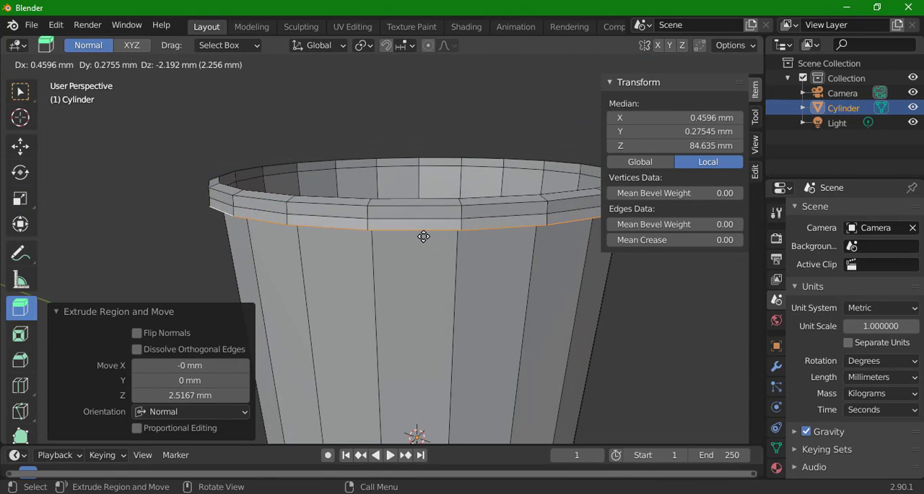
Extrude the lip's lower edge loop another 2.3 mm or so straight down along Z and scale it inward.
key("alt+shift")
key("z")
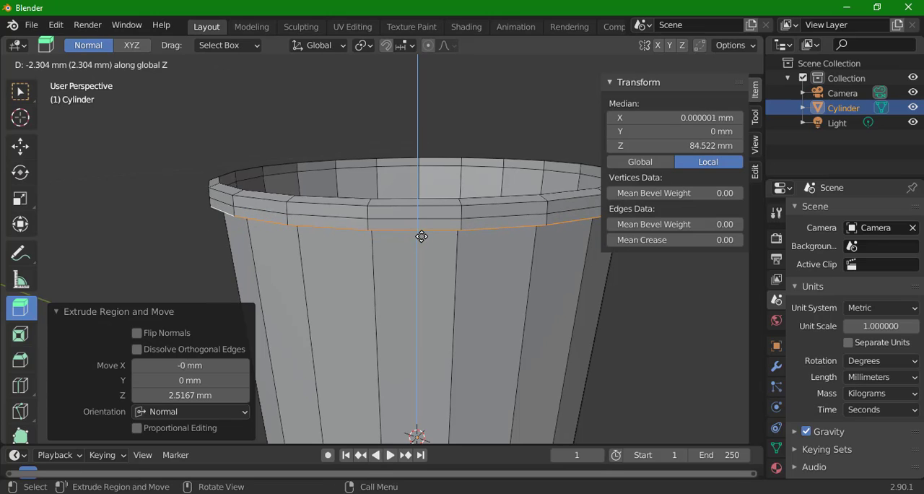
left_click_drag(420, 233, 457, 225)
left_click(21, 198)
left_click_drag(458, 224, 389, 321)
Select the cup's bottom face and extrude it about 15 mm up into the cup.
scroll(412, 197, "down", 3)
key("3")
left_click(402, 402)
left_click_drag(402, 402, 396, 237)
left_click(20, 307)
left_click_drag(361, 314, 356, 295)
left_click_drag(356, 295, 357, 272)
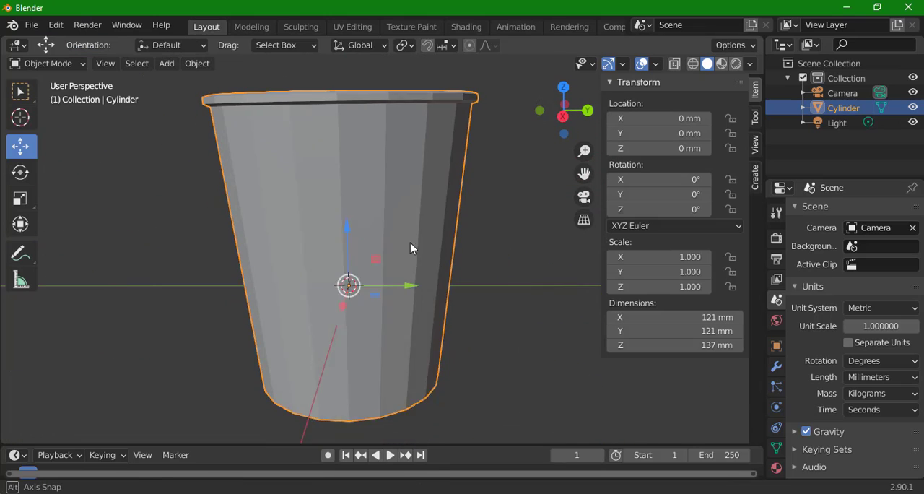
Apply smooth shading to the cup and enable Auto Smooth for its normals at 30°.
right_click(410, 242)
left_click(399, 235)
right_click(398, 235)
left_click(395, 232)
left_click_drag(395, 233, 367, 248)
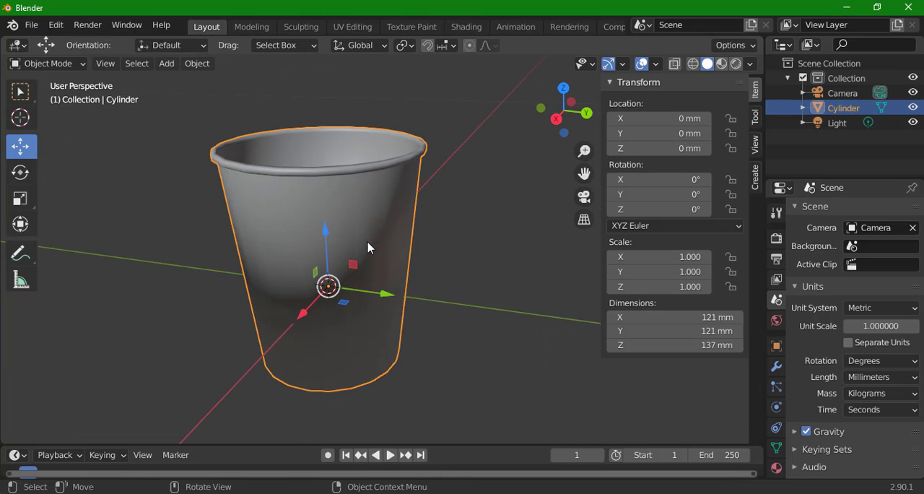
left_click(776, 448)
left_click(818, 436)
left_click(841, 427)
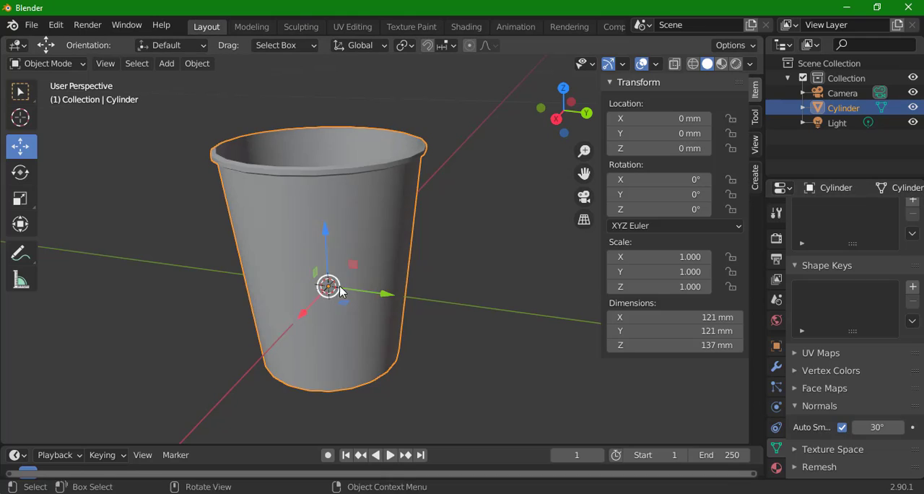
mouse_move(346, 292)
left_mouse_down()
mouse_move(390, 256)
mouse_move(384, 267)
left_mouse_up()
key("Tab")
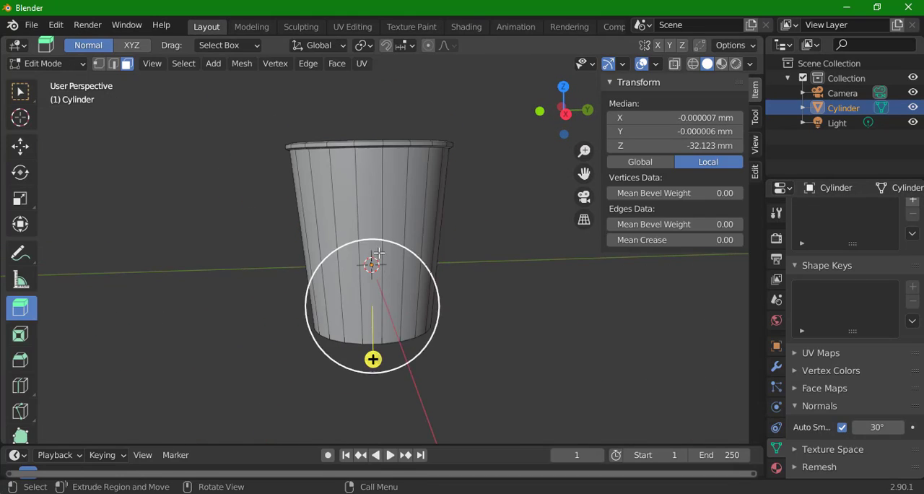
left_click(390, 198)
left_click(335, 210, "alt")
left_click(565, 114)
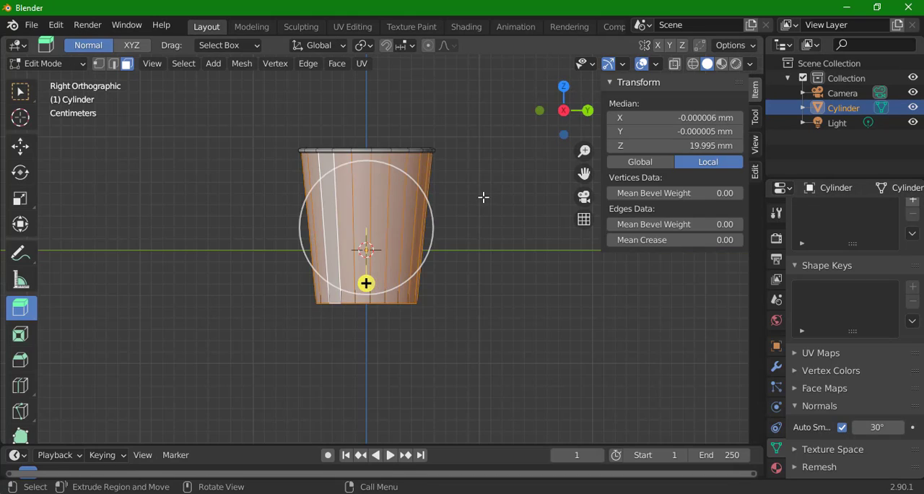
left_click(483, 196)
left_click(563, 110)
Switch to the UV Editing workspace and frame the cup in the left orthographic view.
left_click(351, 27)
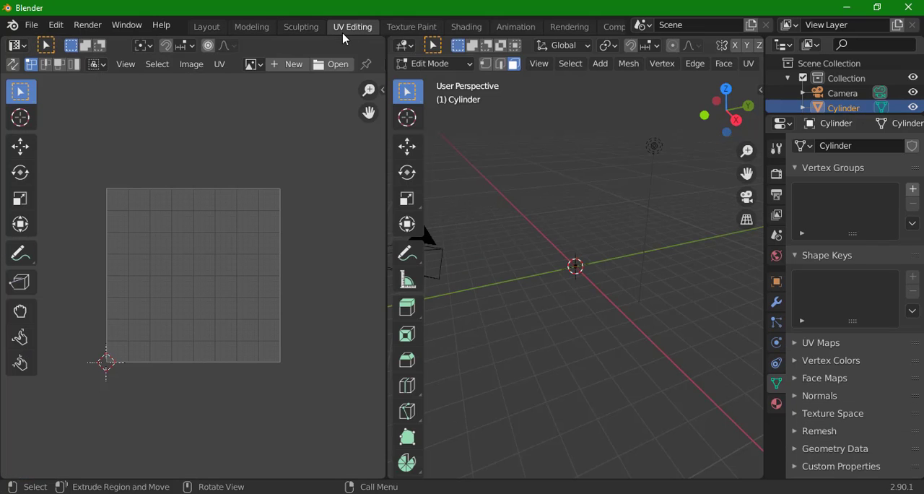
key("Home")
left_click(736, 120)
left_click(726, 110)
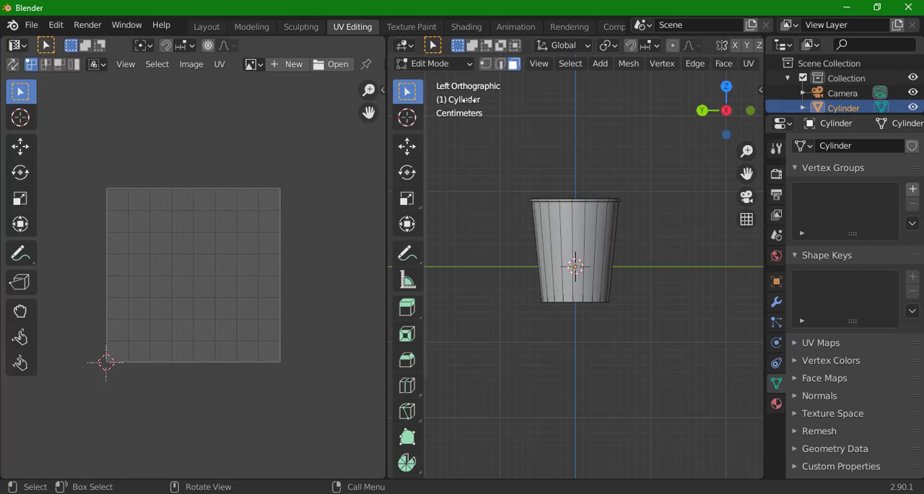
Select one vertical edge of the cup's side wall plus the bottom edge loop and mark them as UV seams.
left_click(567, 227)
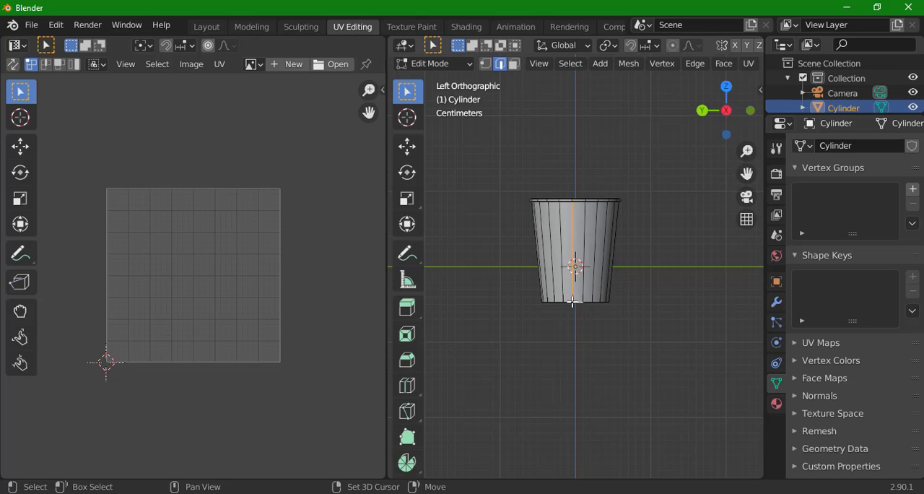
scroll(558, 193, "up", 7)
left_click_drag(572, 252, 538, 353)
left_click_drag(505, 306, 567, 124)
left_click_drag(581, 232, 596, 259)
scroll(605, 249, "down", 1)
left_click(725, 66)
mouse_move(747, 65)
left_click(764, 255)
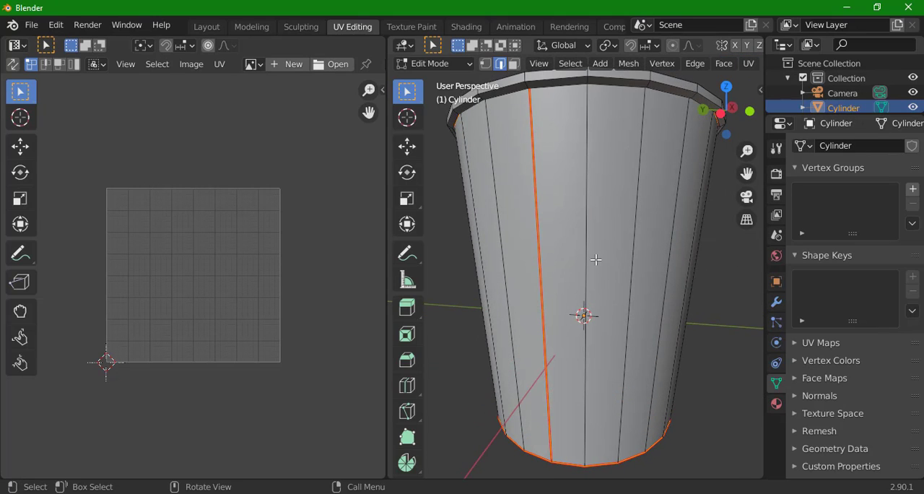
Create a new material on the cup with roughness 0.234 and display the model in Material Preview shading.
left_click(776, 404)
left_click(856, 210)
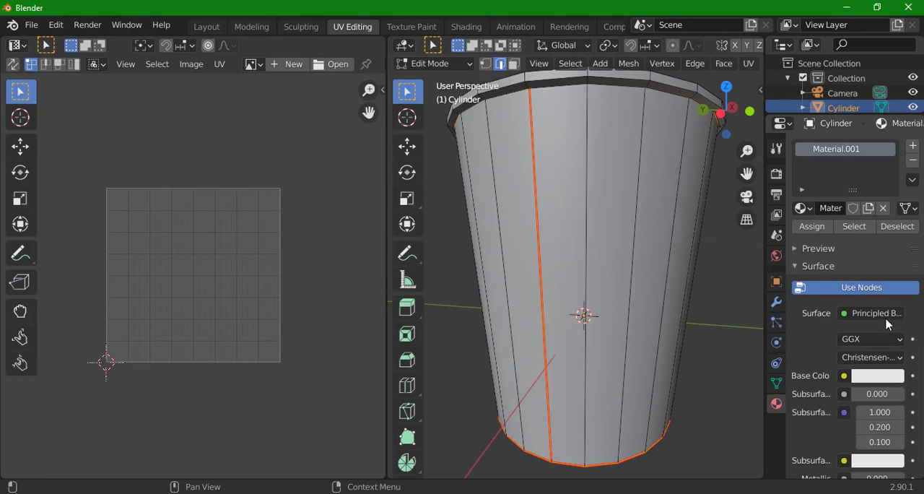
scroll(848, 338, "down", 5)
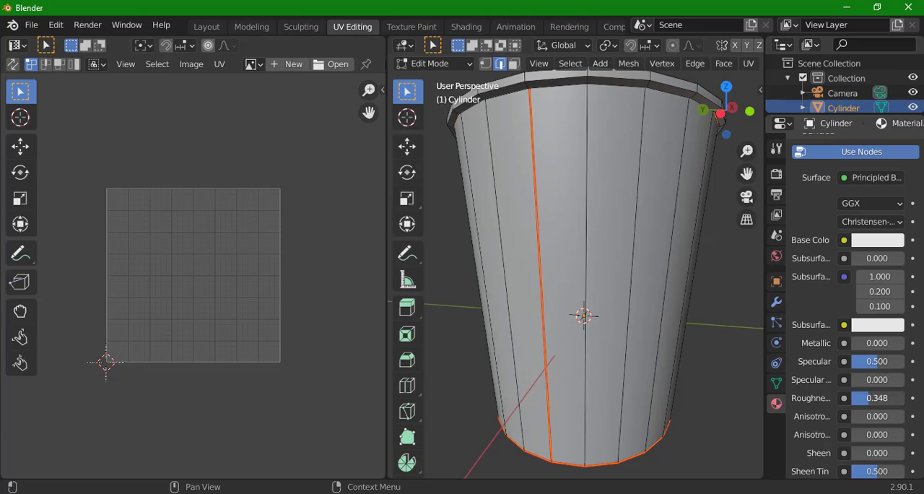
left_click(722, 63)
left_click_drag(694, 167, 670, 173)
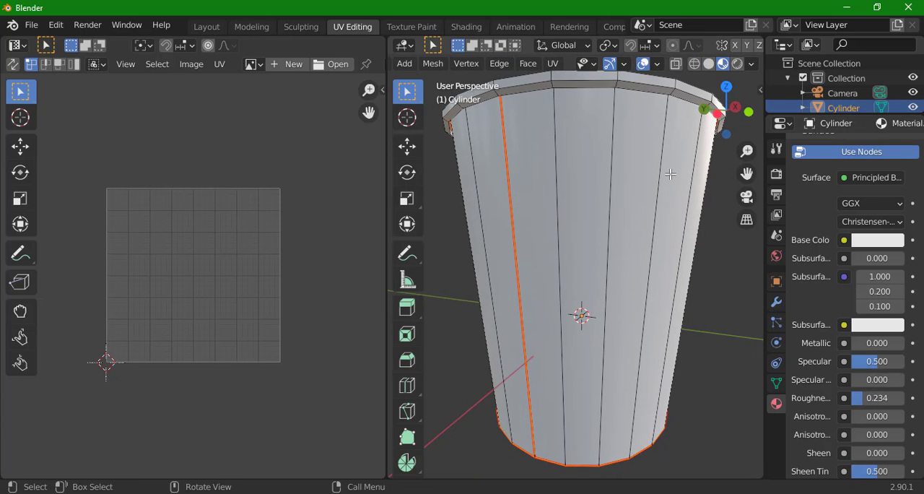
Select the full ring of faces that forms the cup's outer side wall.
key("3")
left_click(575, 205, "alt")
left_click(558, 197, "alt")
left_click(558, 197)
left_click(560, 196, "alt")
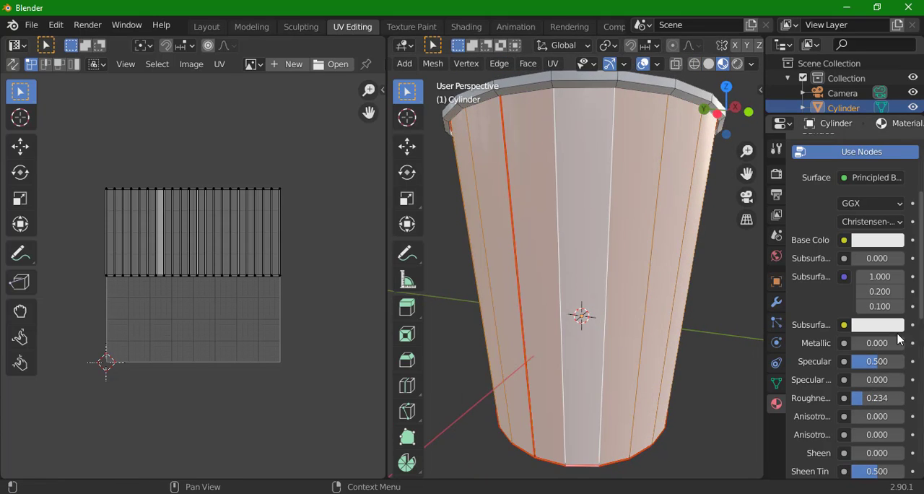
Add a second material slot with a new material and assign it to the selected outer side-wall faces.
scroll(841, 289, "up", 5)
left_click(912, 146)
left_click(809, 251)
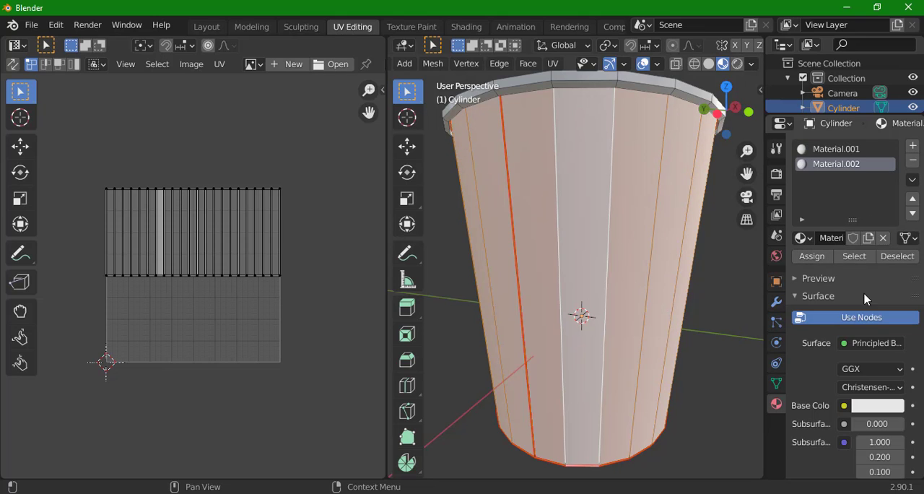
scroll(873, 328, "down", 4)
scroll(870, 324, "up", 1)
scroll(872, 326, "down", 1)
left_click(844, 270)
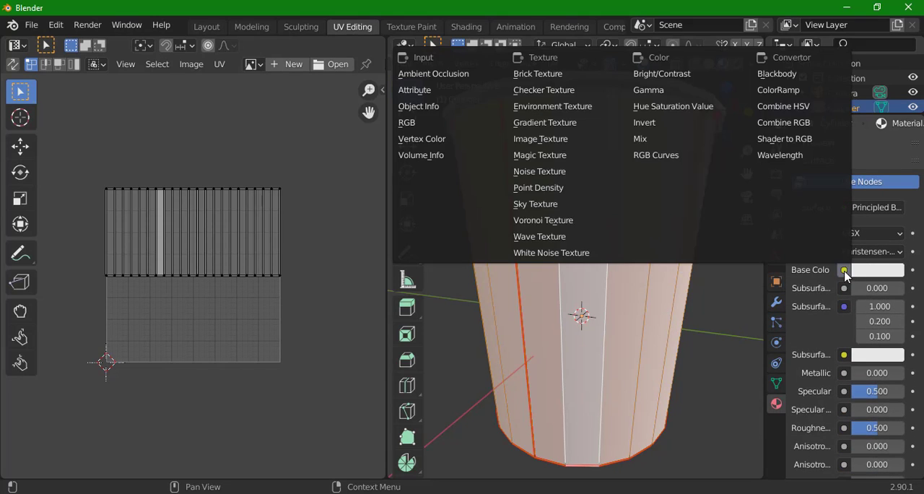
left_click(553, 146)
left_click(891, 288)
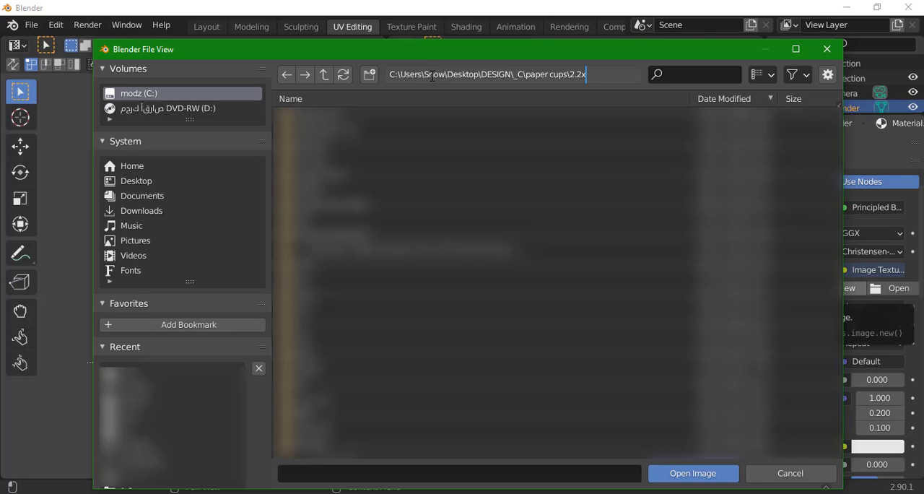
key("Return")
double_click(471, 119)
Select the entire UV island and stretch its bottom edge down to the lower border of the artwork image.
scroll(126, 220, "down", 5)
left_click_drag(144, 173, 203, 183)
left_click(22, 147)
key("q")
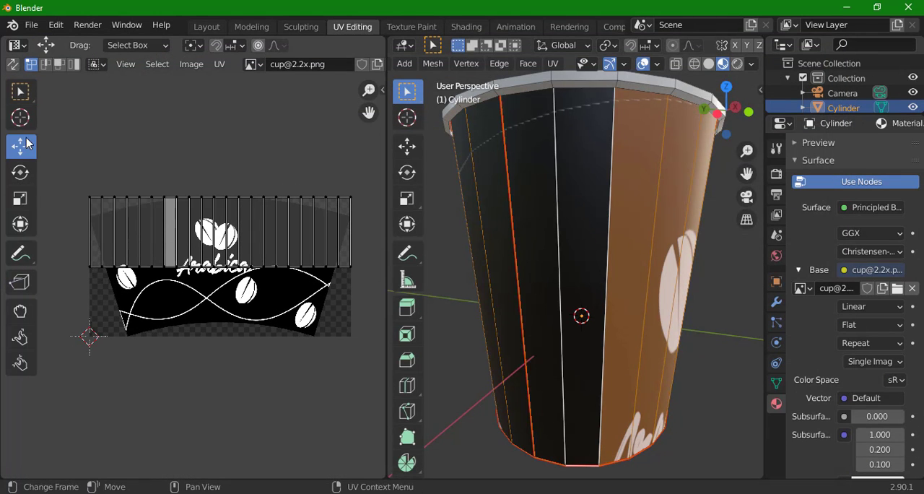
key("q")
key("super+space")
key("a")
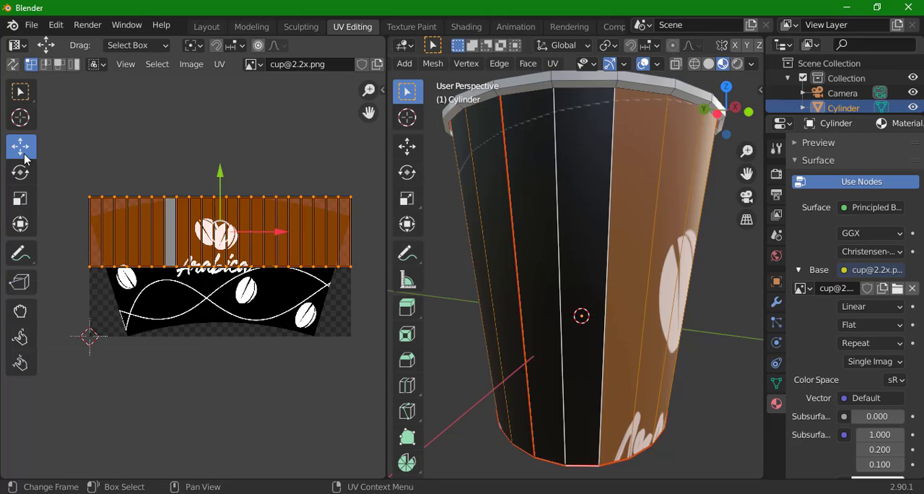
left_click_drag(213, 266, 218, 334)
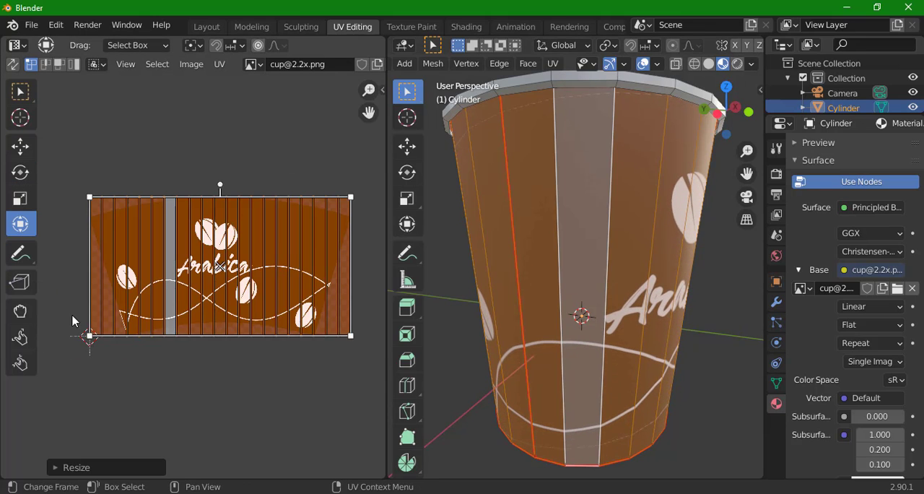
Select the island's bottom row of UV vertices and scale it horizontally inward to match the artwork's narrower base.
mouse_move(71, 313)
left_mouse_down()
mouse_move(312, 365)
mouse_move(59, 305)
left_mouse_up()
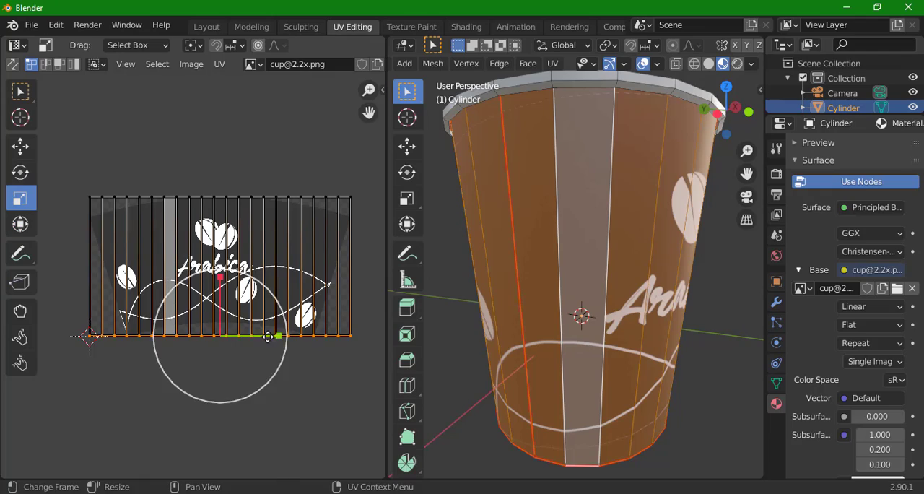
left_click_drag(267, 335, 257, 337)
scroll(167, 219, "up", 6)
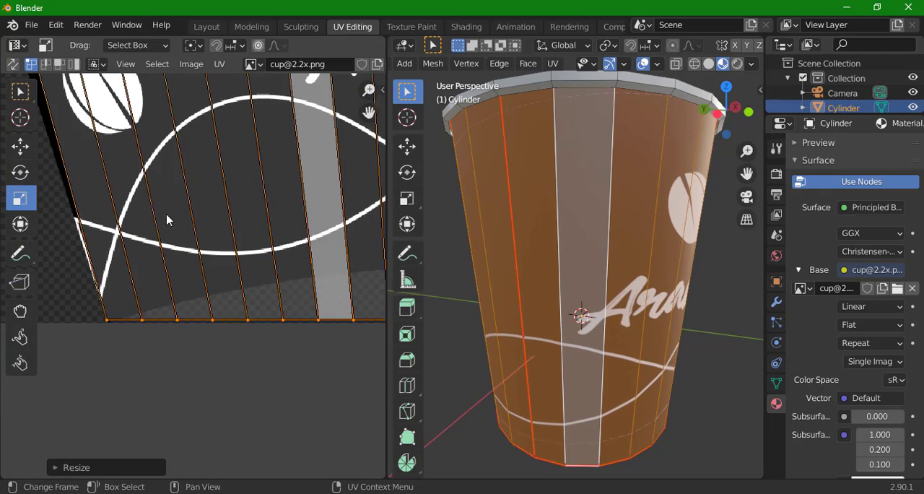
scroll(196, 311, "up", 2)
scroll(130, 289, "down", 10)
left_click_drag(346, 240, 120, 274)
scroll(207, 255, "up", 4)
scroll(121, 273, "down", 2)
left_click_drag(212, 221, 257, 226)
Move the island's top row of UV vertices down along Y to the artwork's upper corner points.
left_click_drag(361, 233, 75, 278)
scroll(60, 293, "up", 4)
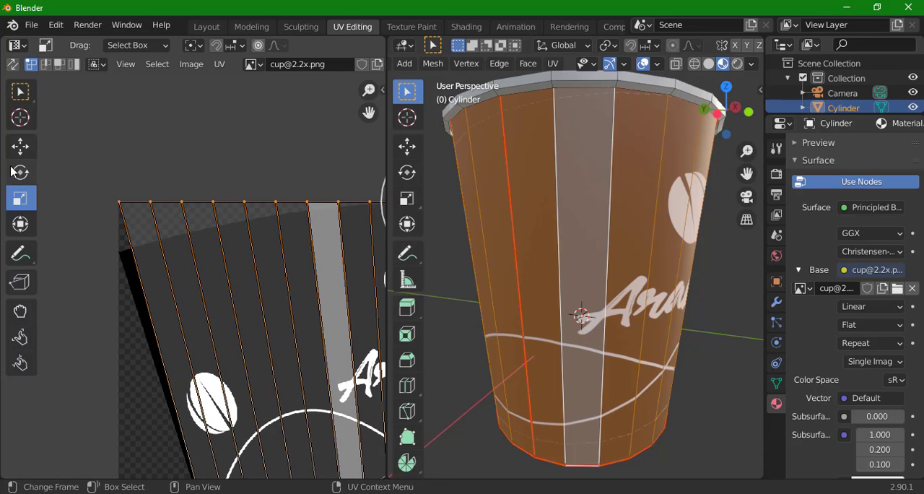
left_click(20, 148)
key("g")
key("y")
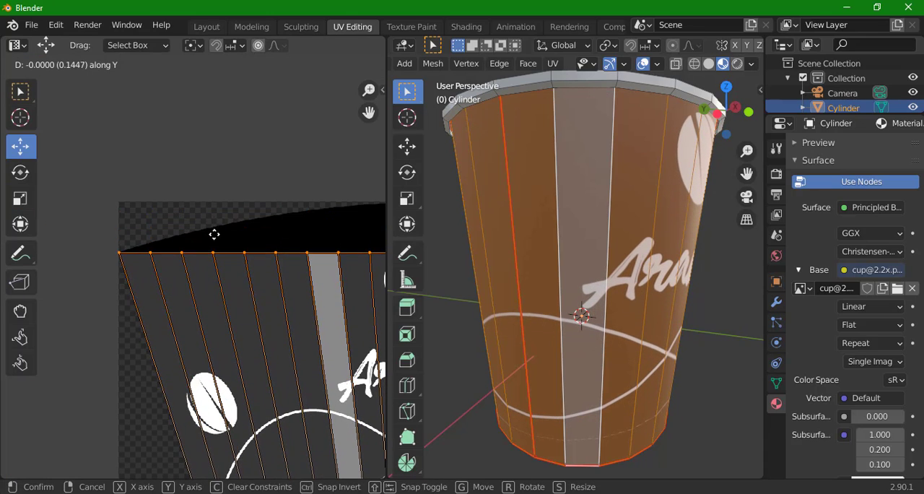
left_click(214, 235)
Enable proportional editing with Inverse Square falloff and bend the UV island's edges toward the arcs of the artwork.
scroll(177, 253, "down", 5)
scroll(191, 278, "down", 3)
left_click_drag(191, 278, 151, 280)
left_click_drag(386, 210, 439, 217)
scroll(608, 250, "down", 5)
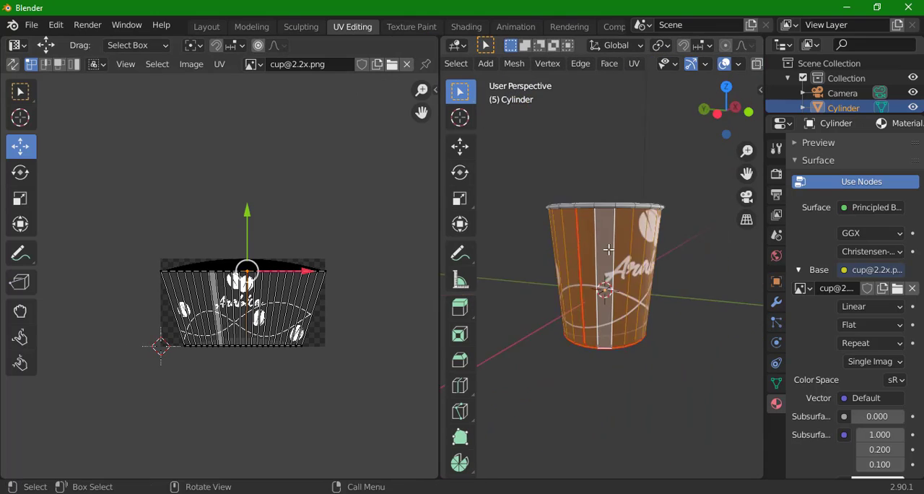
left_click_drag(609, 250, 492, 252)
left_click(259, 46)
left_click(282, 47)
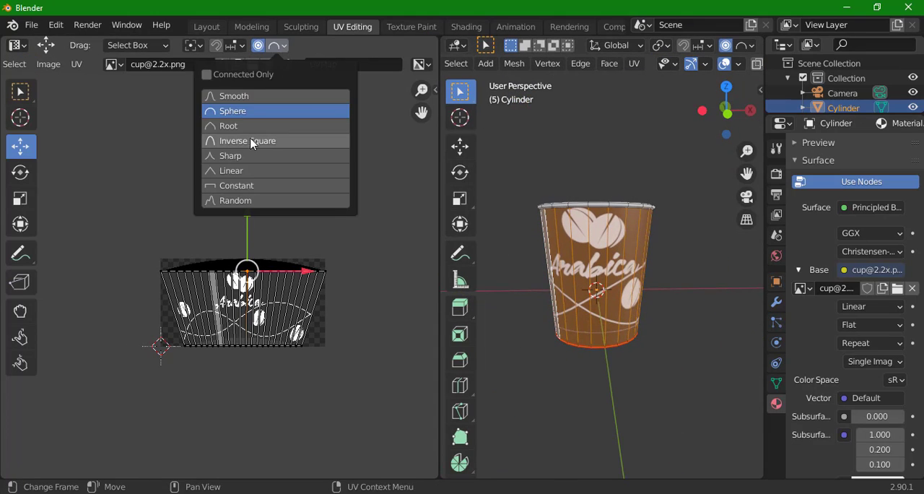
left_click(251, 140)
left_click_drag(247, 215, 245, 206)
scroll(280, 370, "up", 3)
left_click_drag(271, 365, 269, 349)
Nudge individual edge vertices of the UV island so its curve follows the artwork's fan outline.
scroll(361, 404, "up", 2)
left_click_drag(382, 419, 332, 418)
left_click(258, 216)
left_click_drag(258, 156, 257, 151)
mouse_move(112, 220)
left_mouse_down()
mouse_move(104, 233)
mouse_move(103, 221)
left_mouse_up()
scroll(112, 238, "down", 2)
scroll(113, 242, "up", 2)
scroll(104, 228, "up", 4)
left_click_drag(298, 267, 175, 231)
mouse_move(386, 210)
left_mouse_down()
mouse_move(411, 237)
mouse_move(382, 216)
left_mouse_up()
scroll(383, 216, "down", 1)
scroll(317, 433, "up", 4)
left_click_drag(311, 450, 186, 141)
Turn off proportional editing and align the vertices along the lower-right part of the UV island with the artwork's bottom arc.
left_click(335, 410)
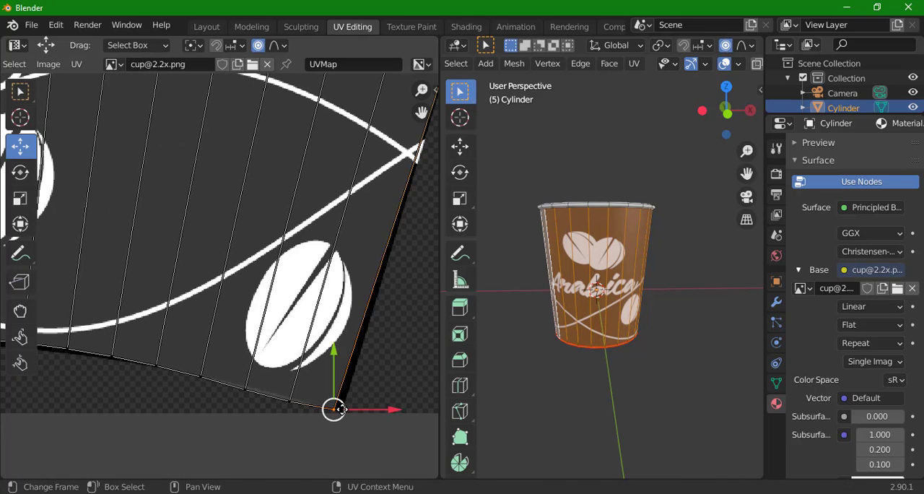
left_click_drag(335, 410, 296, 400)
left_click(250, 391)
left_click_drag(250, 390, 252, 384)
left_click_drag(51, 332, 359, 330)
left_click(243, 333)
left_click(233, 377)
scroll(233, 376, "down", 6)
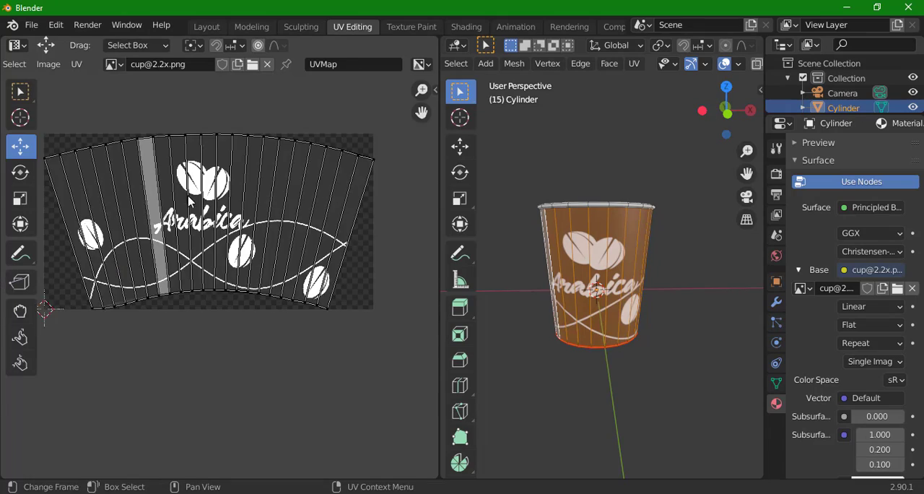
Adjust the UV vertices near the lower-left corner to the artwork's bottom arc and return to Object Mode.
left_click_drag(72, 335, 164, 326)
scroll(164, 325, "up", 7)
left_click(119, 395)
left_click_drag(118, 394, 116, 389)
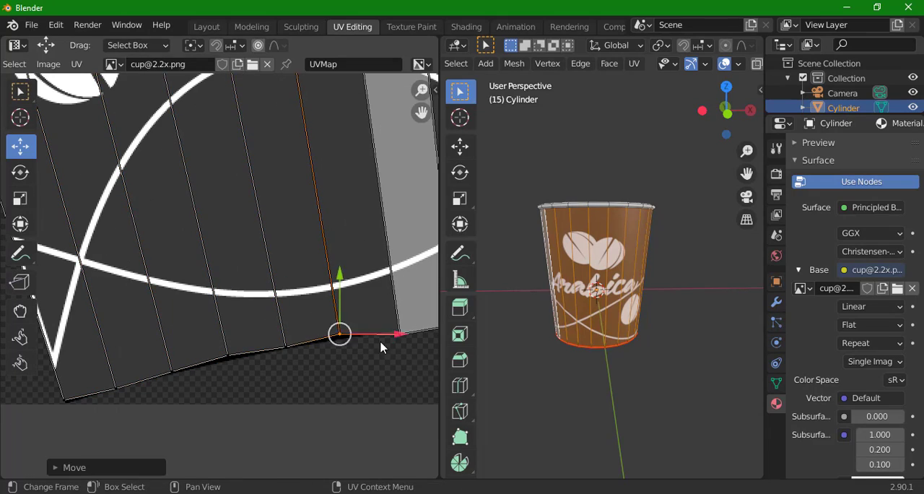
scroll(326, 355, "down", 4)
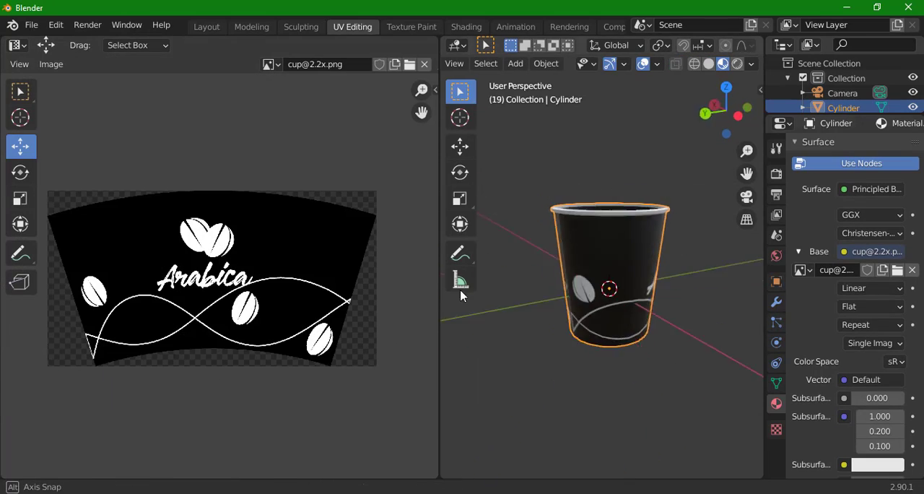
Switch to the Layout workspace, look through the camera and lock the camera to the view.
left_click(207, 28)
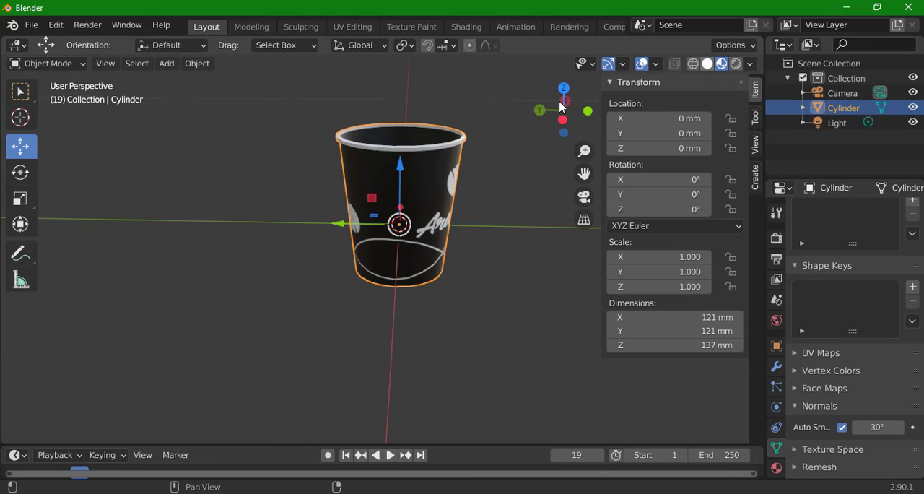
left_click_drag(561, 107, 462, 110)
left_click(584, 197)
left_click(754, 145)
left_click(686, 262)
scroll(456, 218, "up", 10)
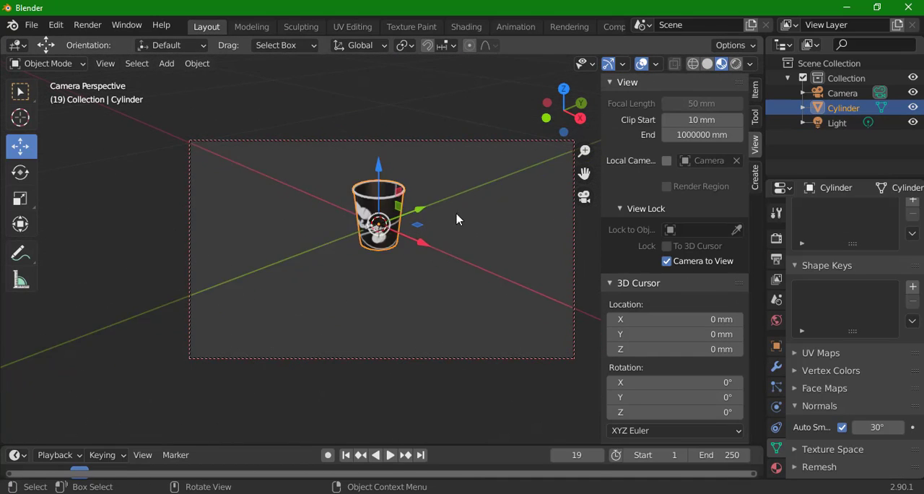
Raise the cup 47.171 mm along Z and frame it closer from a low front angle in the camera view.
left_click_drag(457, 219, 468, 263)
left_click_drag(390, 219, 392, 197)
scroll(419, 231, "up", 2)
left_click_drag(419, 231, 418, 187)
scroll(432, 203, "up", 1)
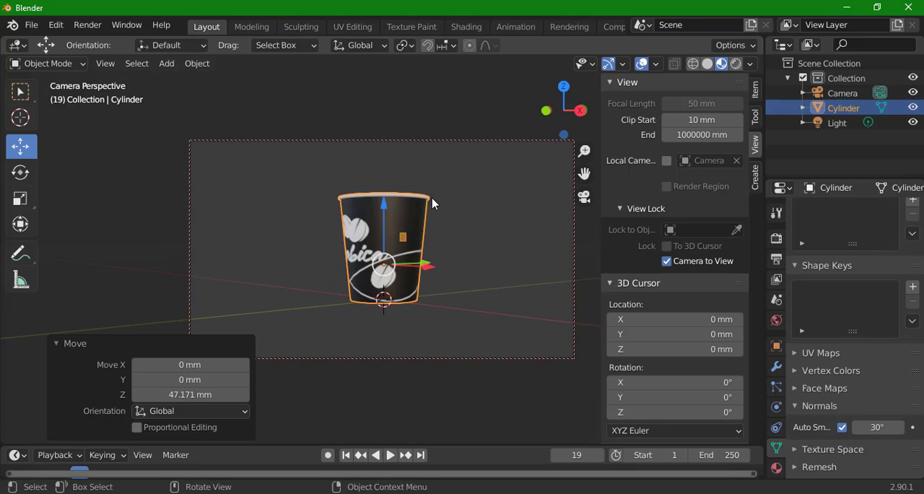
Add a 2000 mm plane at the world origin as the floor beneath the cup.
left_click(166, 64)
mouse_move(195, 82)
left_click(309, 81)
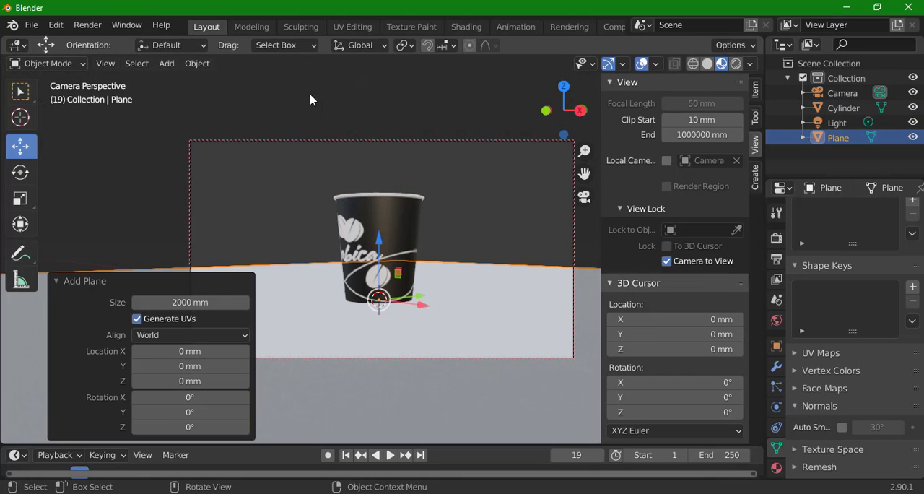
Extrude the plane's back edges upward to form a backdrop behind the cup and shade the plane smooth.
key("Tab")
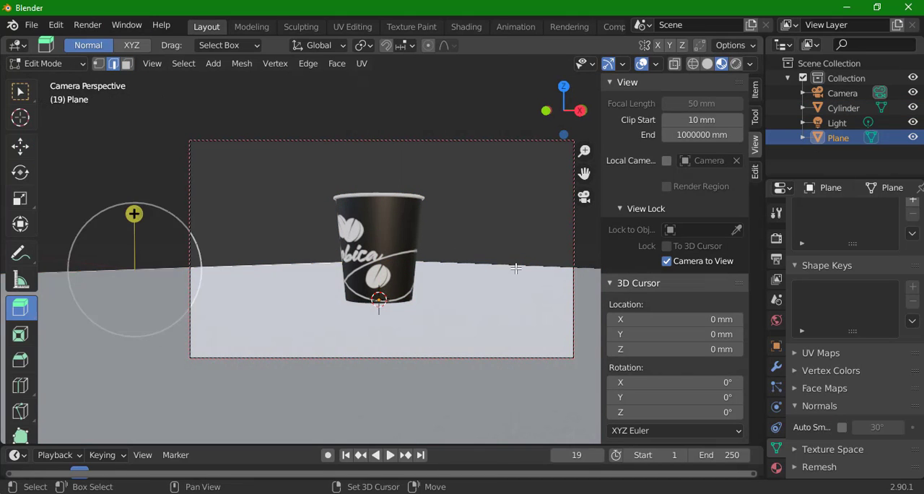
left_click(516, 268, "shift")
left_click_drag(392, 209, 390, 21)
key("Tab")
right_click(514, 332)
left_click(502, 242)
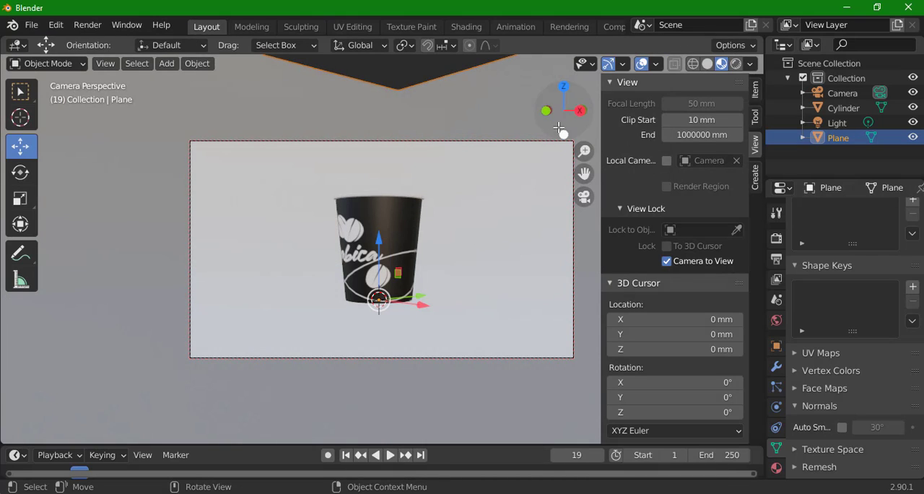
Display the scene in Rendered shading and rotate the cup about Z so the Arabica logo faces the camera.
left_click(736, 64)
left_click_drag(485, 234, 488, 240)
left_click(394, 268)
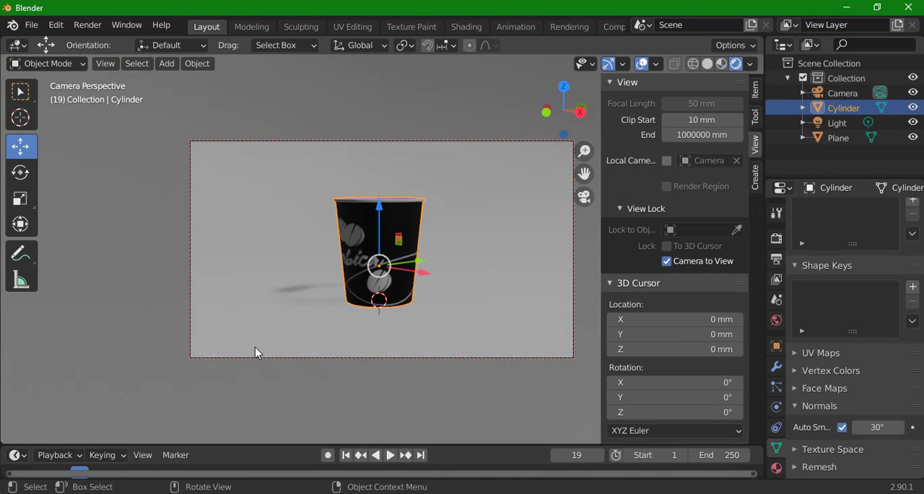
left_click_drag(285, 445, 289, 408)
scroll(372, 278, "up", 2)
key("shift+space")
key("r")
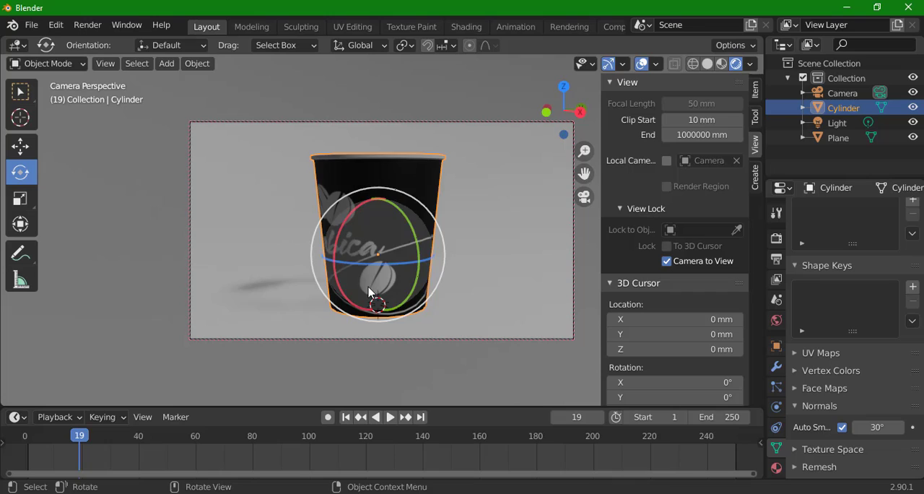
left_click_drag(372, 262, 429, 241)
left_click(587, 347)
Render a still image of the cup scene and close the render window.
left_click(88, 25)
left_click(110, 45)
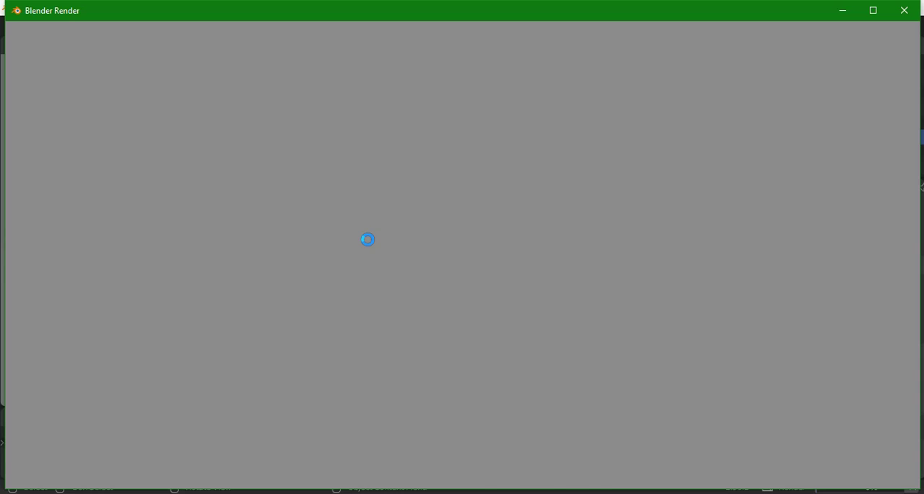
scroll(368, 242, "down", 4)
left_click(903, 11)
Set the scene's render engine to Cycles.
left_click(779, 217)
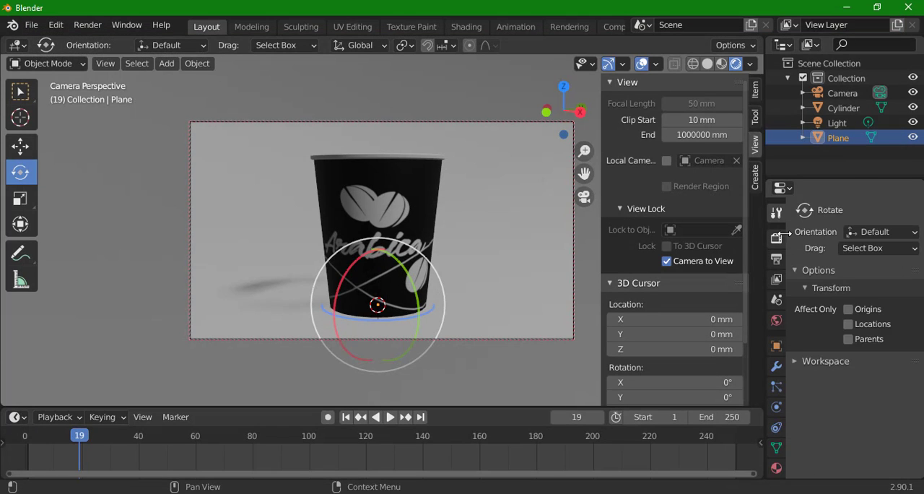
left_click(777, 239)
left_click(867, 211)
left_click(850, 263)
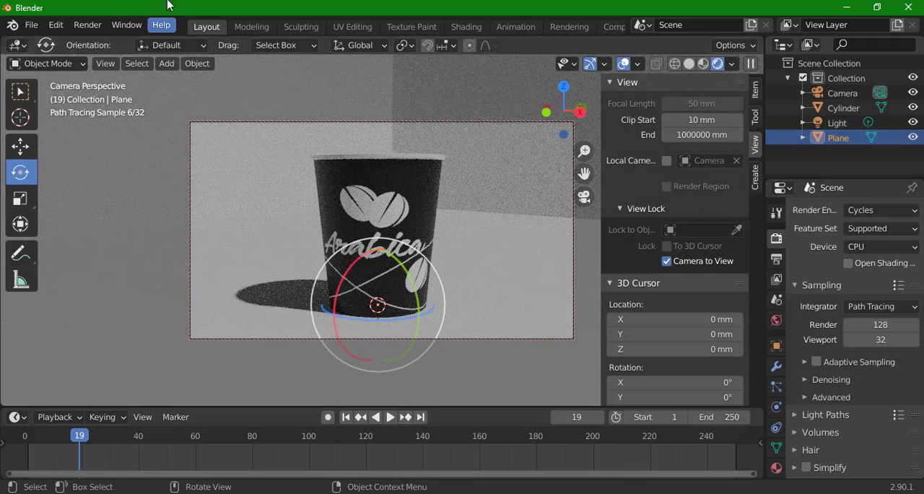
Start a still render of the cup scene using Cycles and close the render window.
left_click(87, 26)
left_click(78, 23)
left_click(78, 23)
left_click(101, 43)
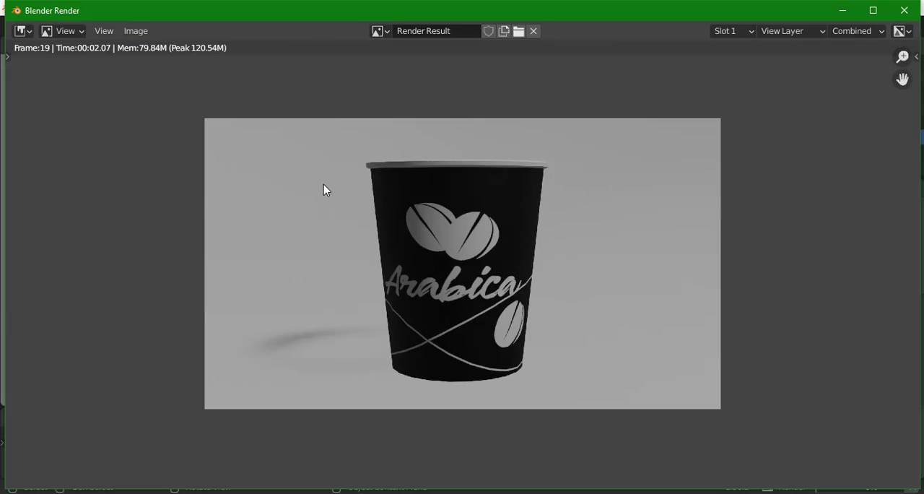
left_click(903, 11)
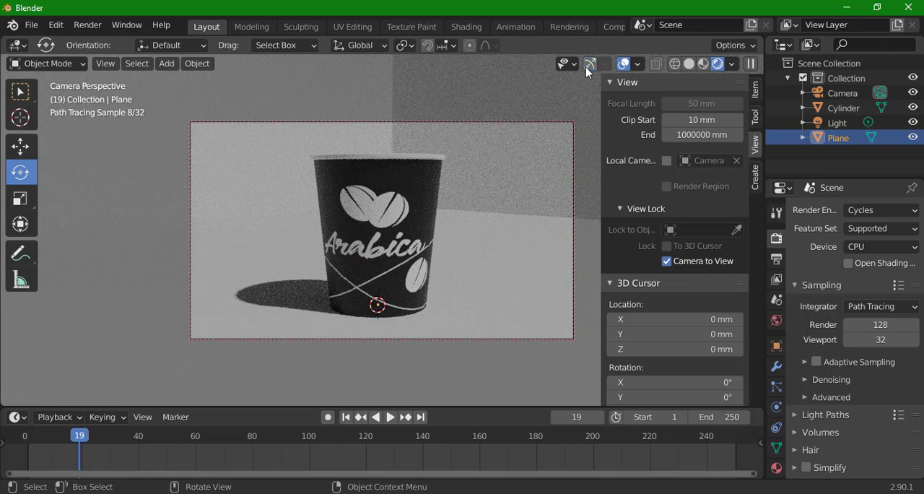